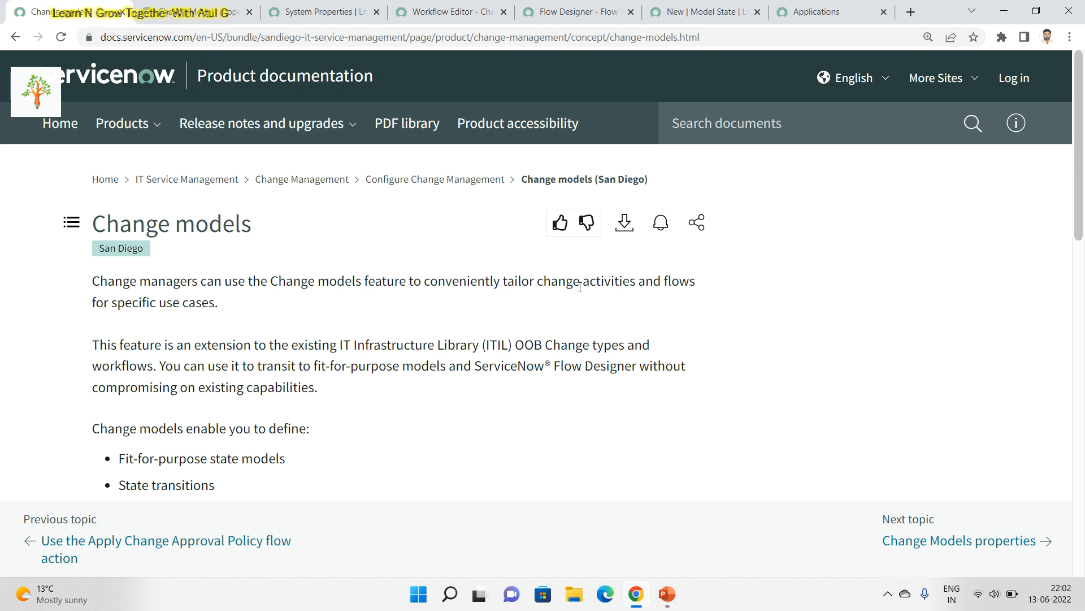
Read the Change models documentation on what change models define, highlighting fit-for-purpose state models and state transition conditions.
{"action": "scroll", "coordinate": [160, 451], "scroll_direction": "down", "scroll_amount": 2}
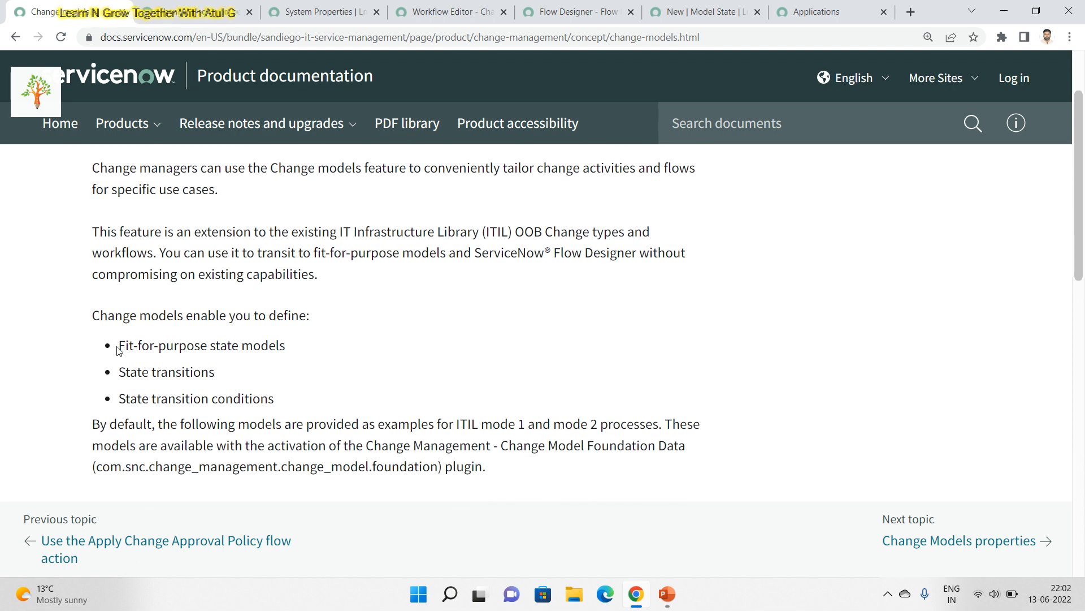
{"action": "left_click_drag", "start_coordinate": [118, 346], "coordinate": [291, 354]}
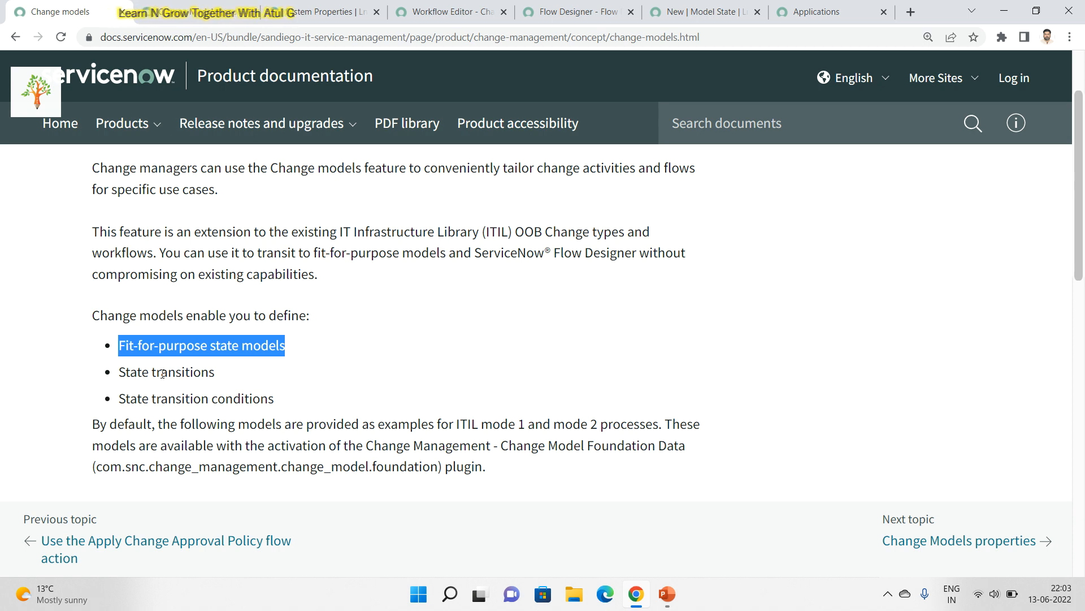
{"action": "left_click_drag", "start_coordinate": [119, 399], "coordinate": [283, 403]}
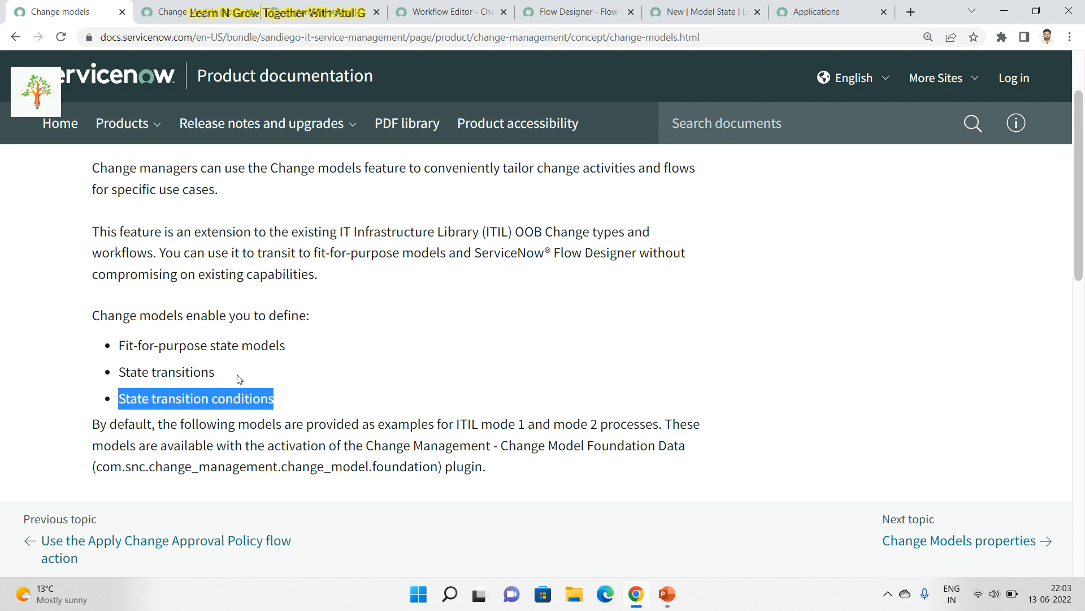
Review the Change Management plugin entries for change models in the applications list, then go back to the Change models documentation.
{"action": "left_click", "coordinate": [816, 11]}
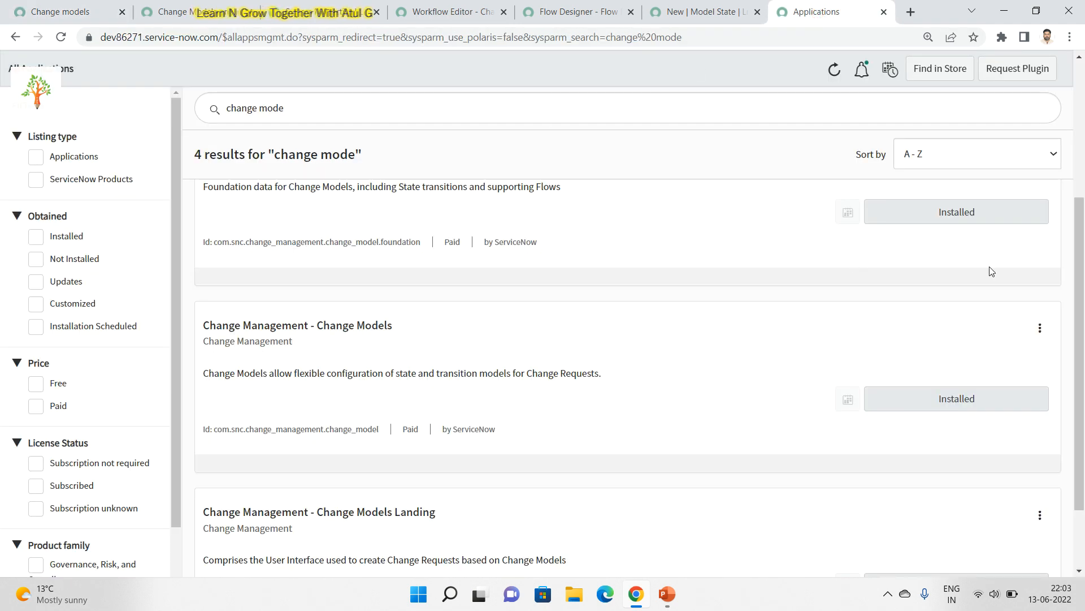
{"action": "left_click_drag", "start_coordinate": [1081, 307], "coordinate": [1082, 259]}
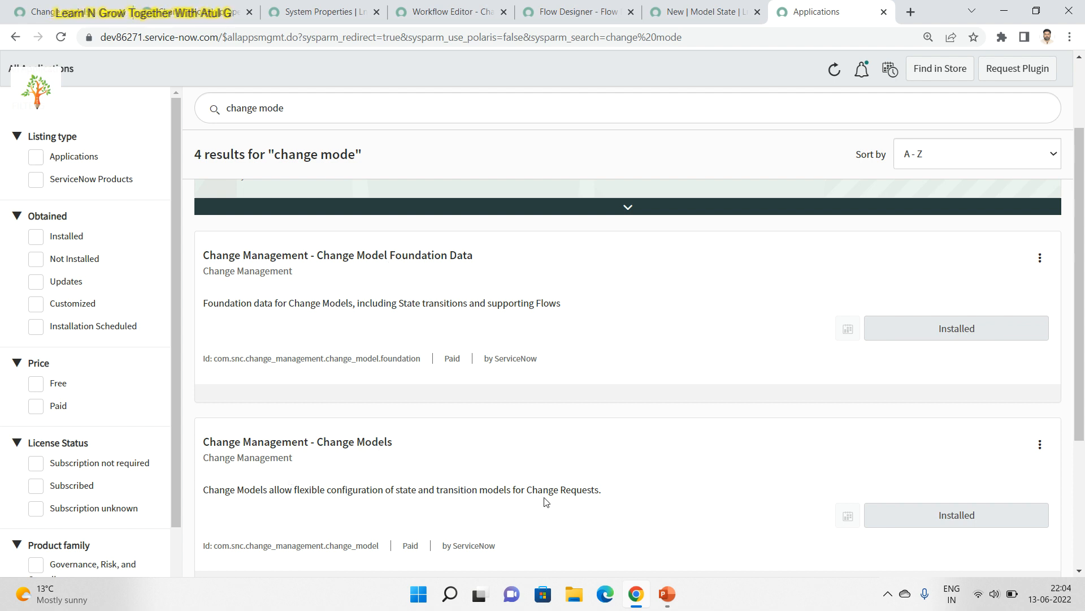
{"action": "left_click_drag", "start_coordinate": [1079, 394], "coordinate": [1083, 502]}
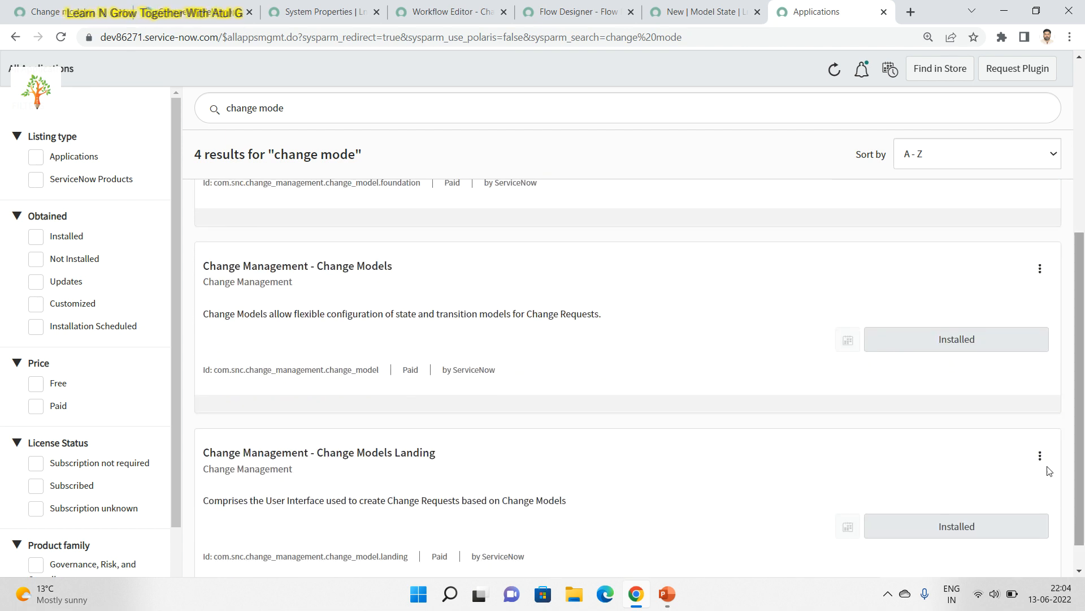
{"action": "left_click", "coordinate": [74, 16]}
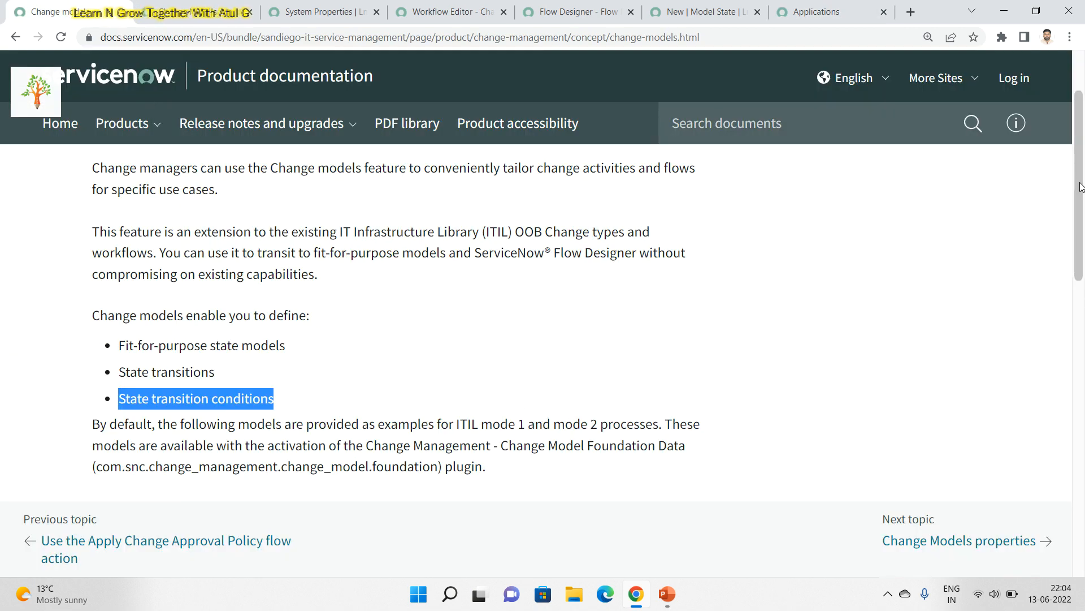
{"action": "mouse_move", "coordinate": [1079, 184]}
{"action": "left_mouse_down"}
{"action": "mouse_move", "coordinate": [1083, 216]}
{"action": "mouse_move", "coordinate": [1082, 204]}
{"action": "left_mouse_up"}
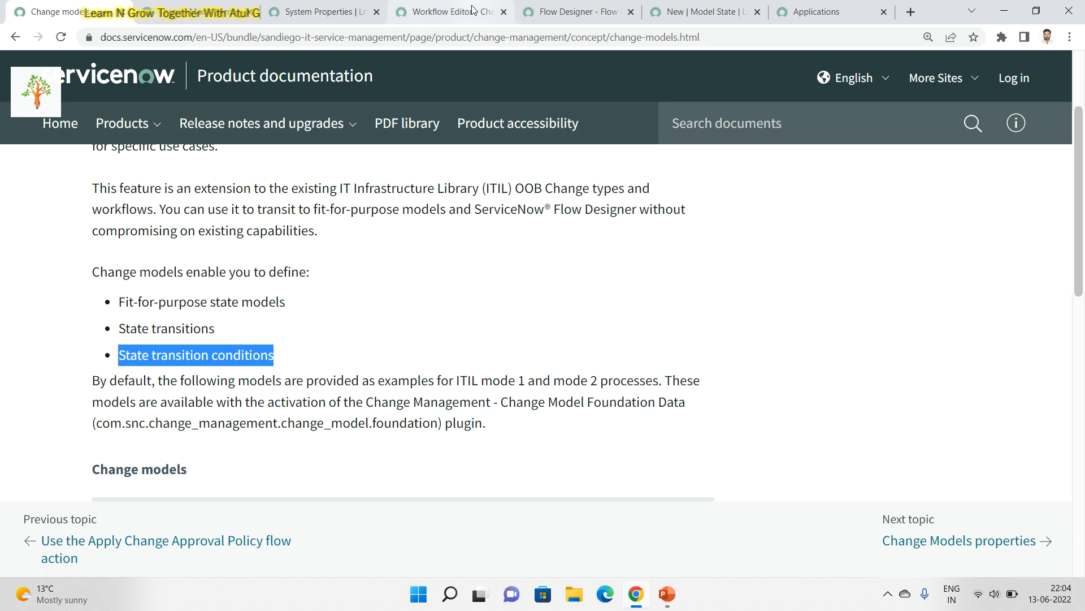
Filter the ServiceNow navigator for "change", open the Change module's Create New page in a separate browser tab, and review the change type options.
{"action": "left_click", "coordinate": [320, 13]}
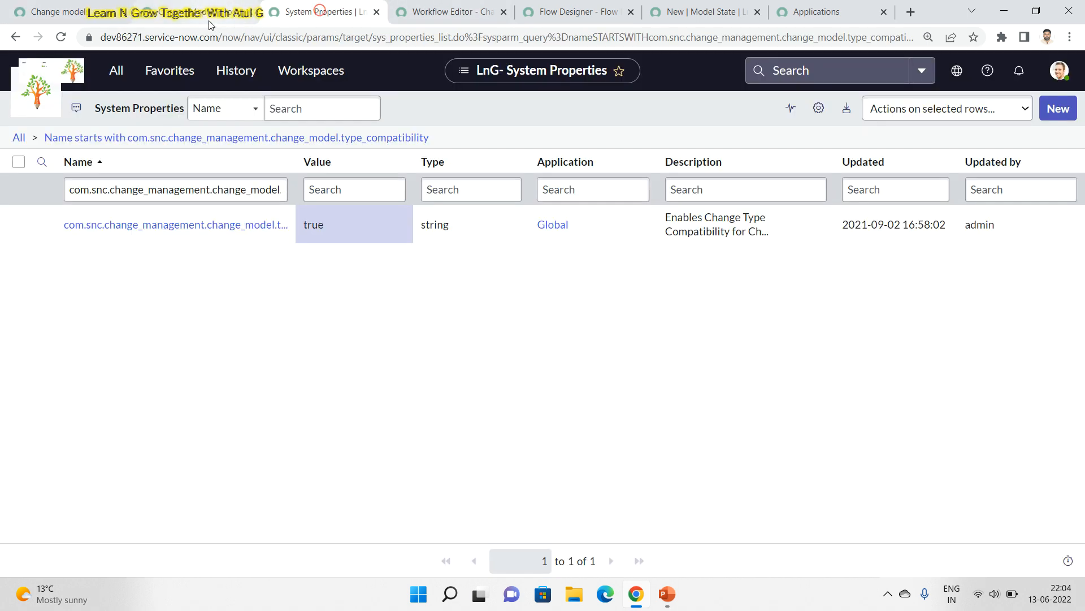
{"action": "left_click", "coordinate": [117, 73]}
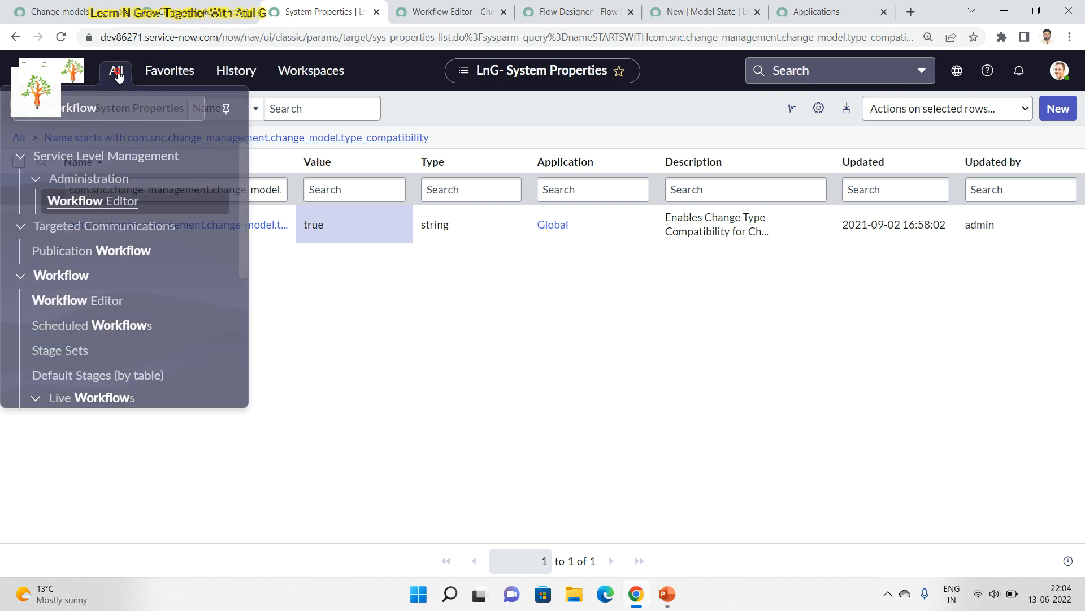
{"action": "left_click", "coordinate": [144, 114]}
{"action": "key", "text": "BackSpace"}
{"action": "key", "text": "BackSpace"}
{"action": "key", "text": "BackSpace"}
{"action": "key", "text": "BackSpace"}
{"action": "key", "text": "BackSpace"}
{"action": "key", "text": "BackSpace"}
{"action": "key", "text": "BackSpace"}
{"action": "key", "text": "BackSpace"}
{"action": "type", "text": "change"}
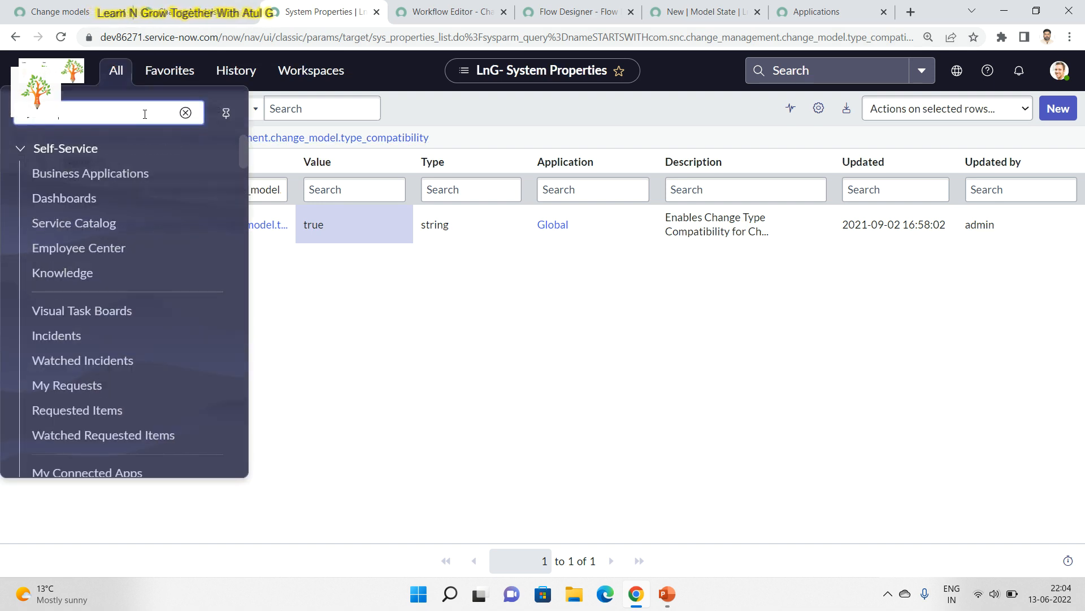
{"action": "key", "text": "BackSpace"}
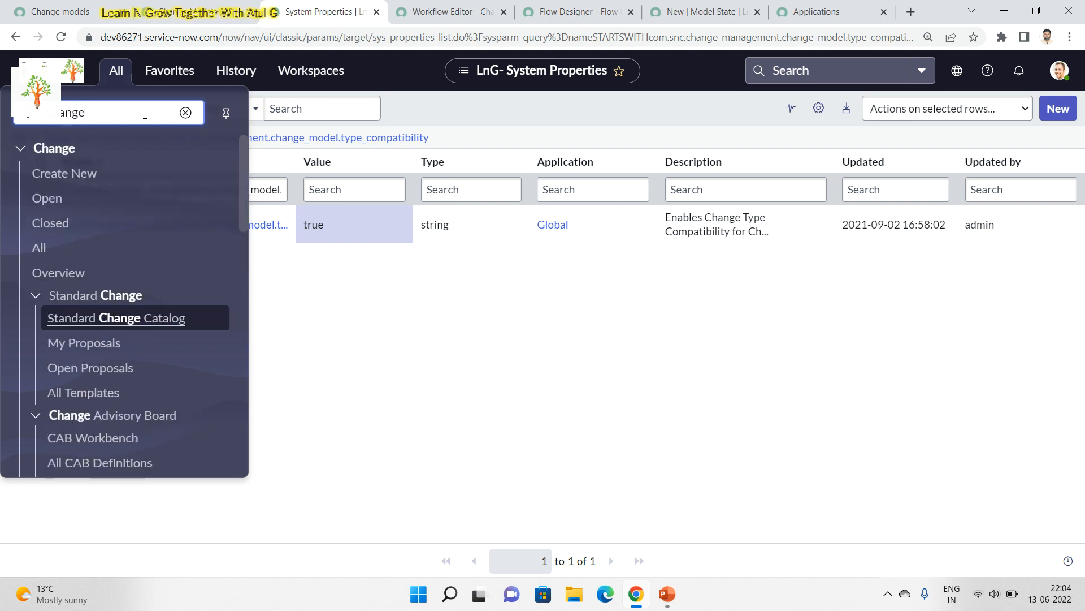
{"action": "left_click", "coordinate": [102, 175]}
{"action": "left_click", "coordinate": [379, 14]}
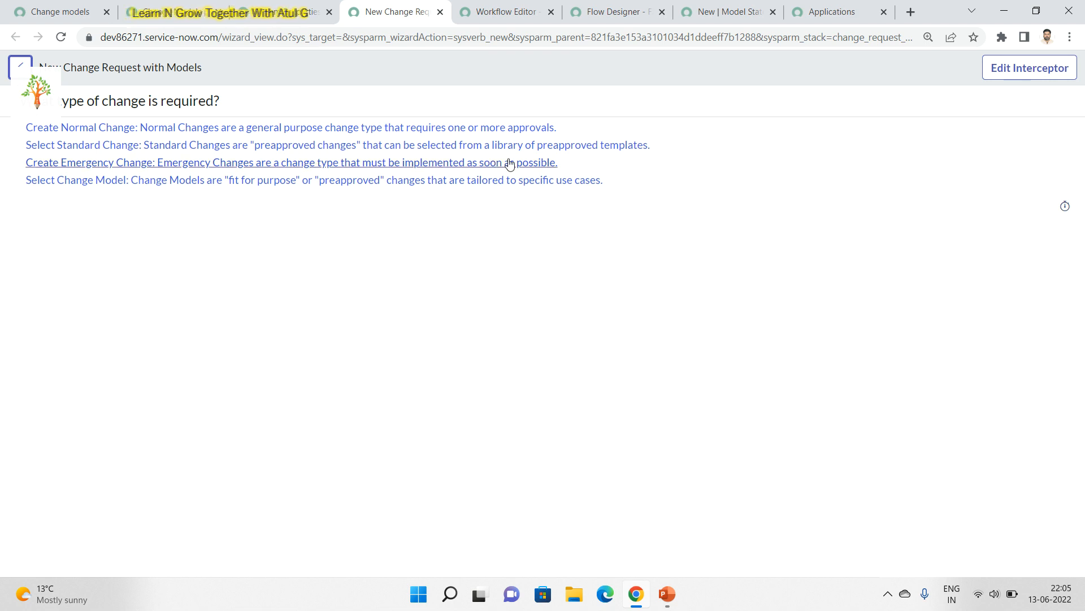
{"action": "left_click_drag", "start_coordinate": [589, 163], "coordinate": [3, 139]}
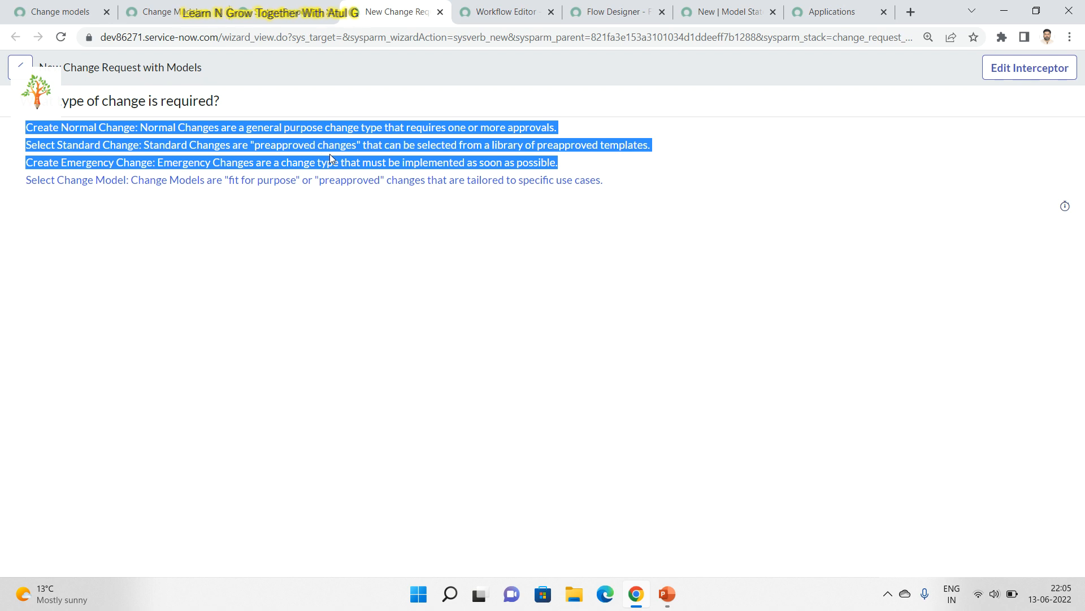
Read the Change Models Properties table in the documentation and highlight the com.snc.change_management.change_model.type_compatibility property name.
{"action": "left_click", "coordinate": [149, 14]}
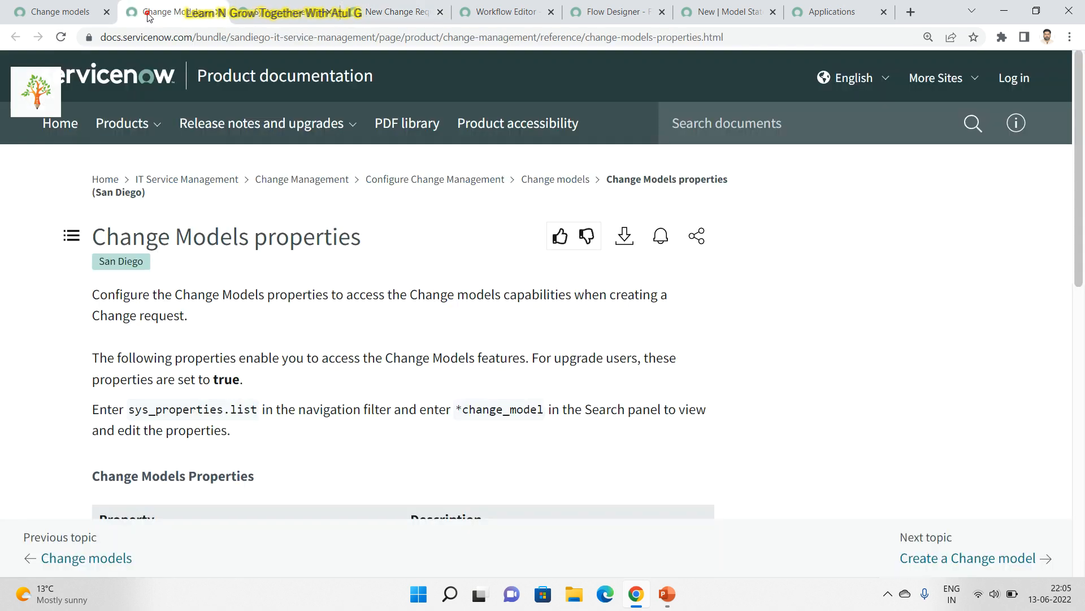
{"action": "left_click_drag", "start_coordinate": [1078, 185], "coordinate": [1083, 309]}
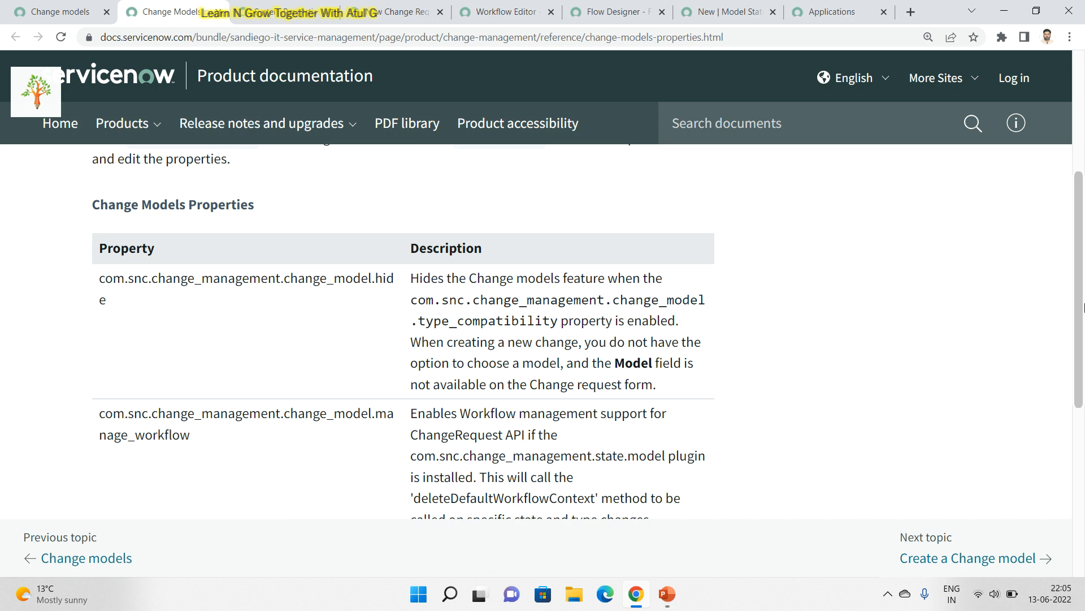
{"action": "left_click_drag", "start_coordinate": [1081, 304], "coordinate": [1081, 401]}
{"action": "left_click", "coordinate": [255, 382]}
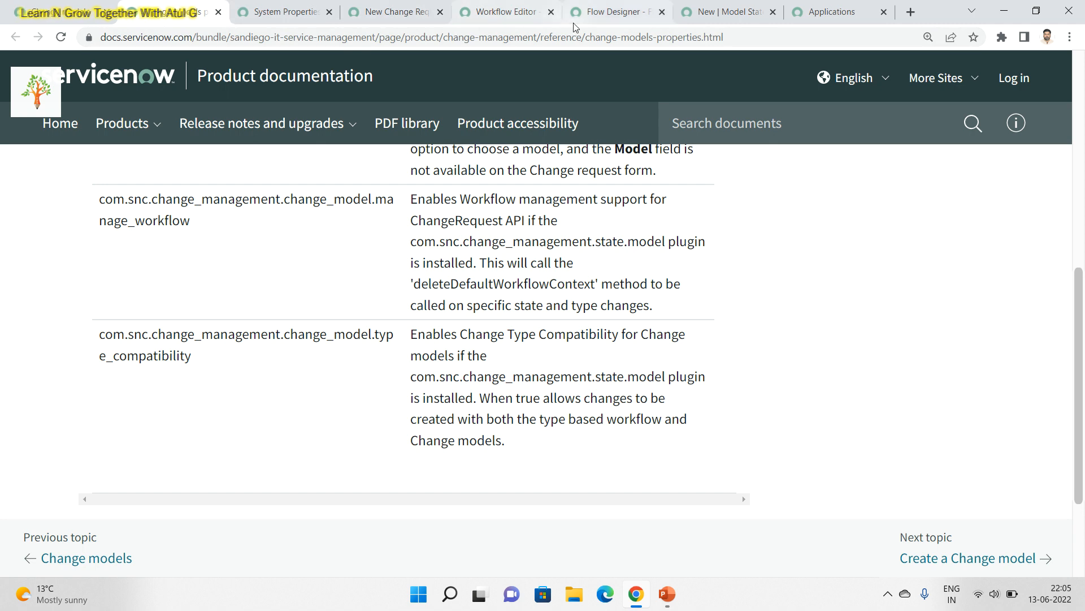
{"action": "left_click", "coordinate": [398, 16]}
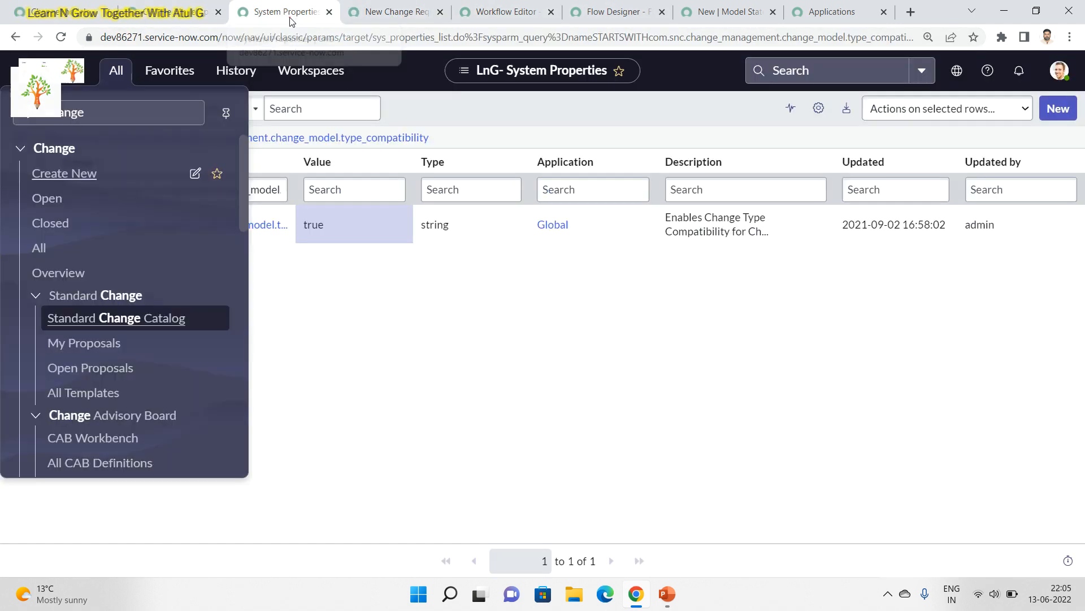
{"action": "left_click", "coordinate": [289, 13]}
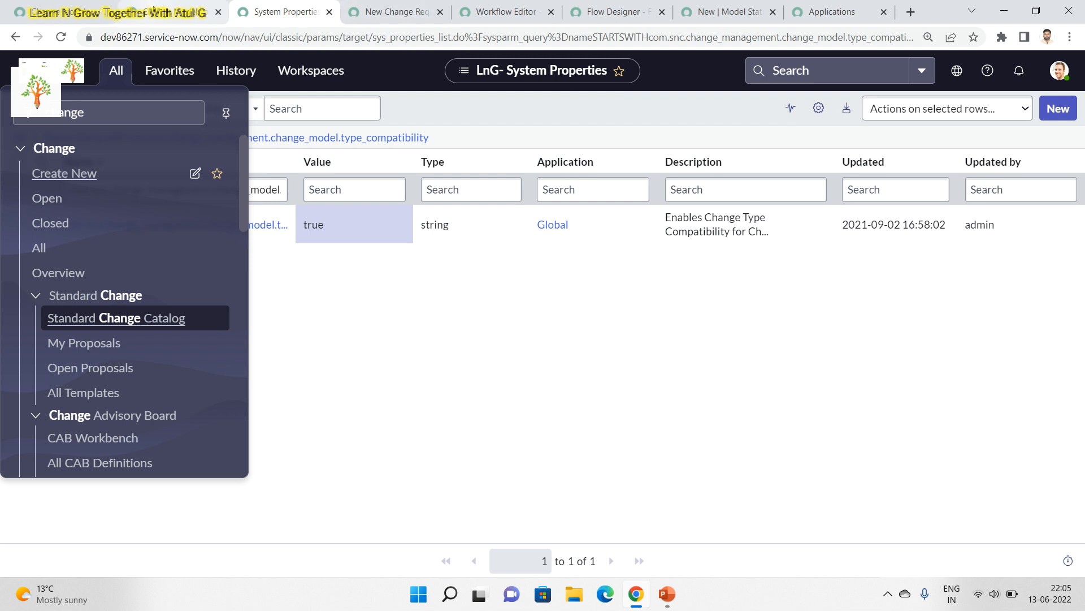
{"action": "left_click", "coordinate": [152, 8]}
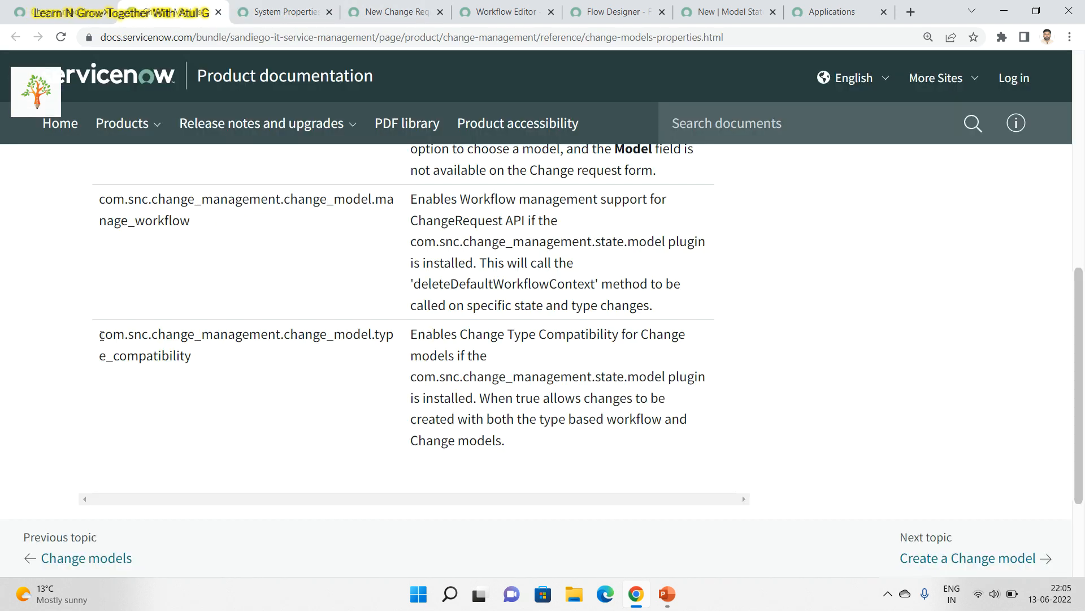
{"action": "left_click_drag", "start_coordinate": [101, 336], "coordinate": [202, 358]}
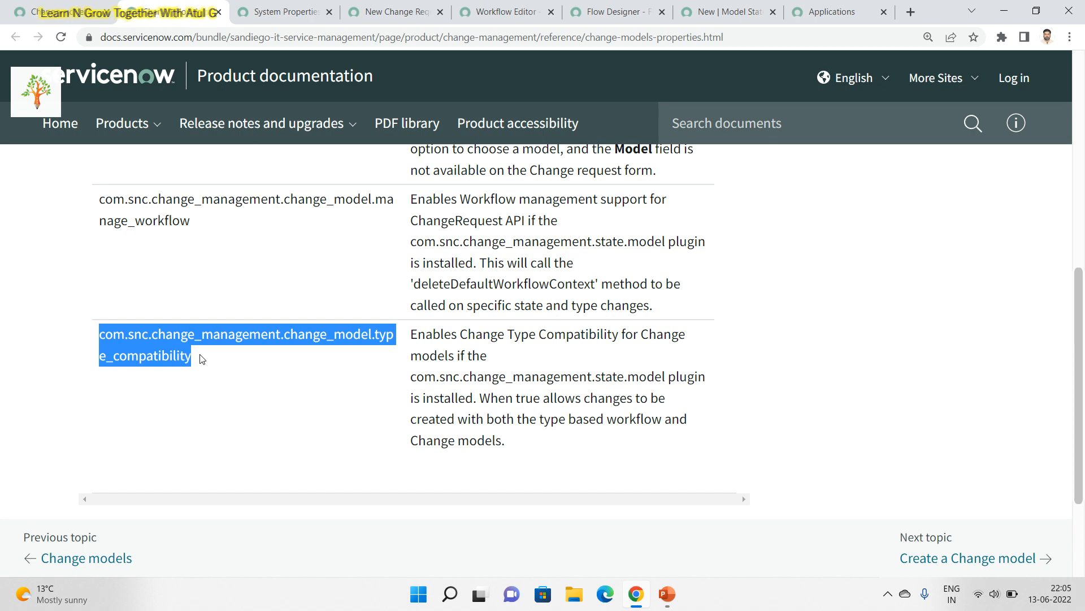
Set the com.snc.change_management.change_model.type_compatibility system property's value to false and save it.
{"action": "left_click", "coordinate": [290, 14]}
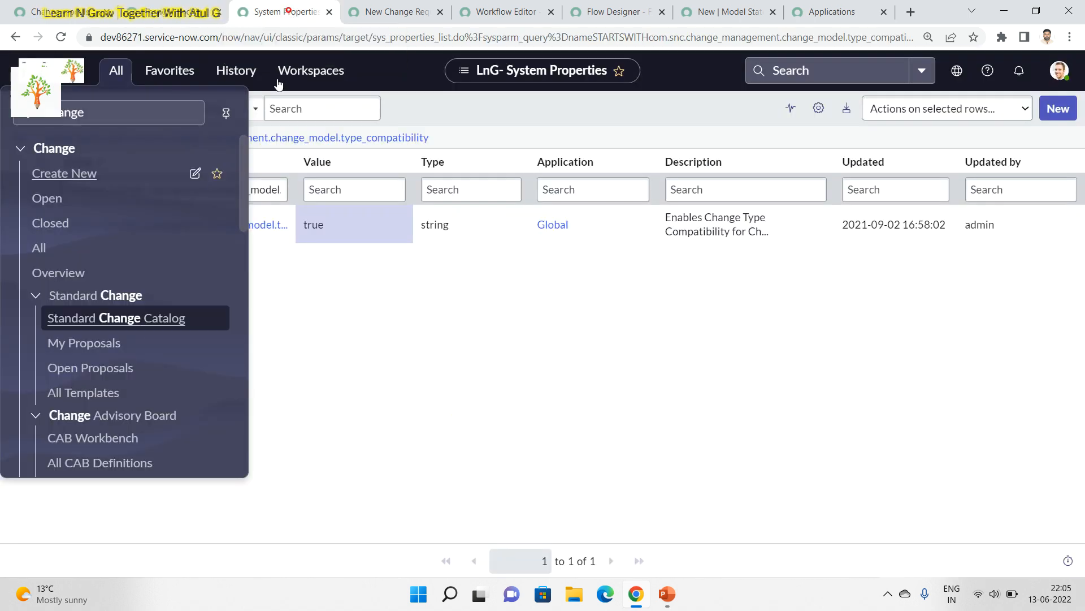
{"action": "left_click", "coordinate": [337, 357]}
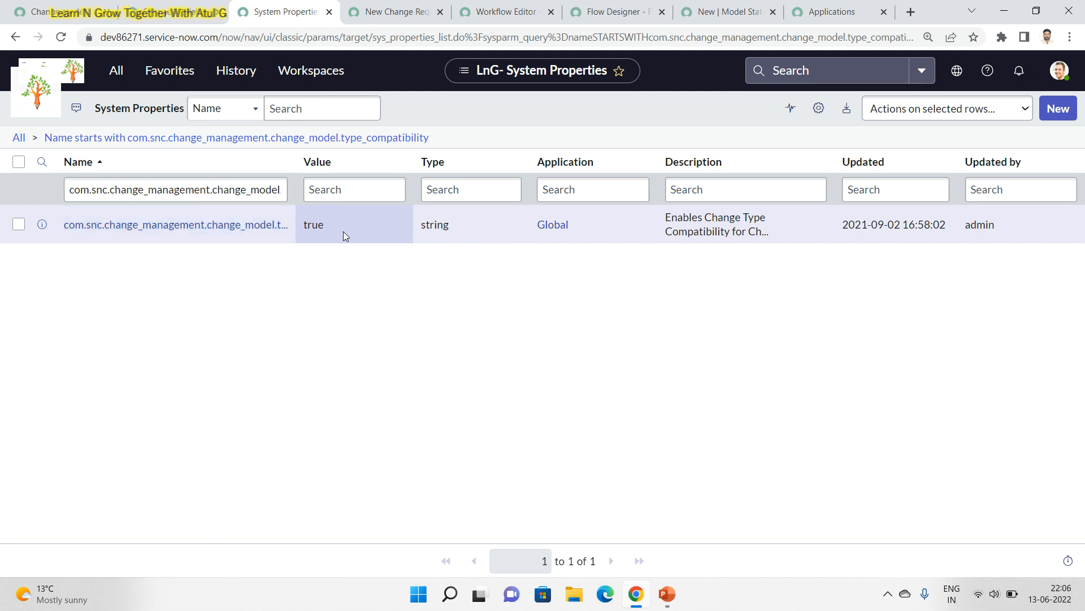
{"action": "left_click", "coordinate": [405, 8]}
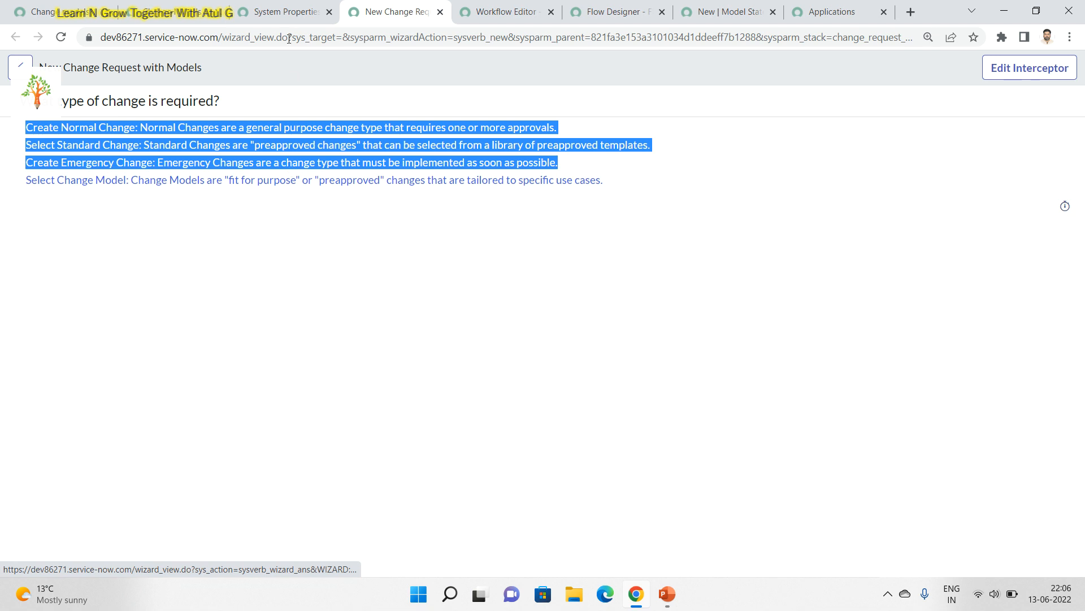
{"action": "left_click", "coordinate": [282, 13]}
{"action": "left_click", "coordinate": [345, 219]}
{"action": "left_click", "coordinate": [345, 218]}
{"action": "type", "text": "false"}
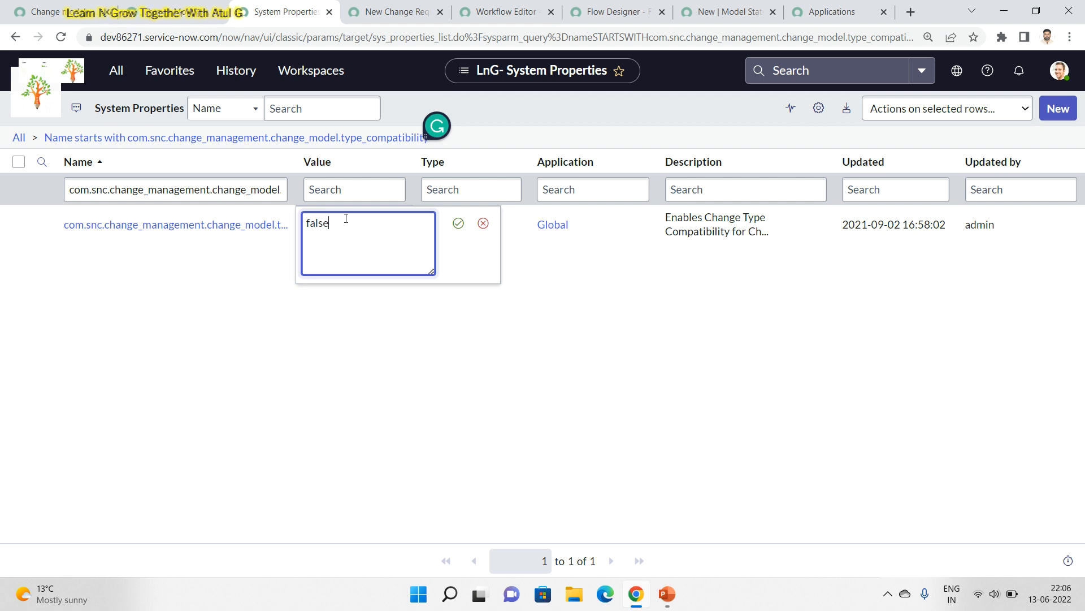
{"action": "left_click", "coordinate": [459, 225]}
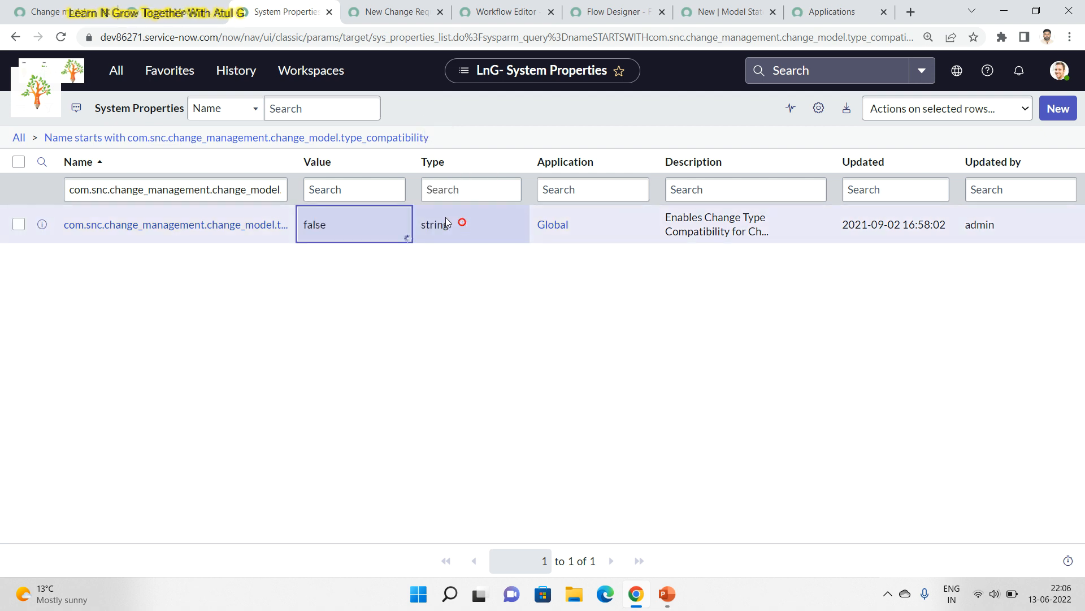
Reload the already open New Change Request with Models page.
{"action": "left_click", "coordinate": [389, 20]}
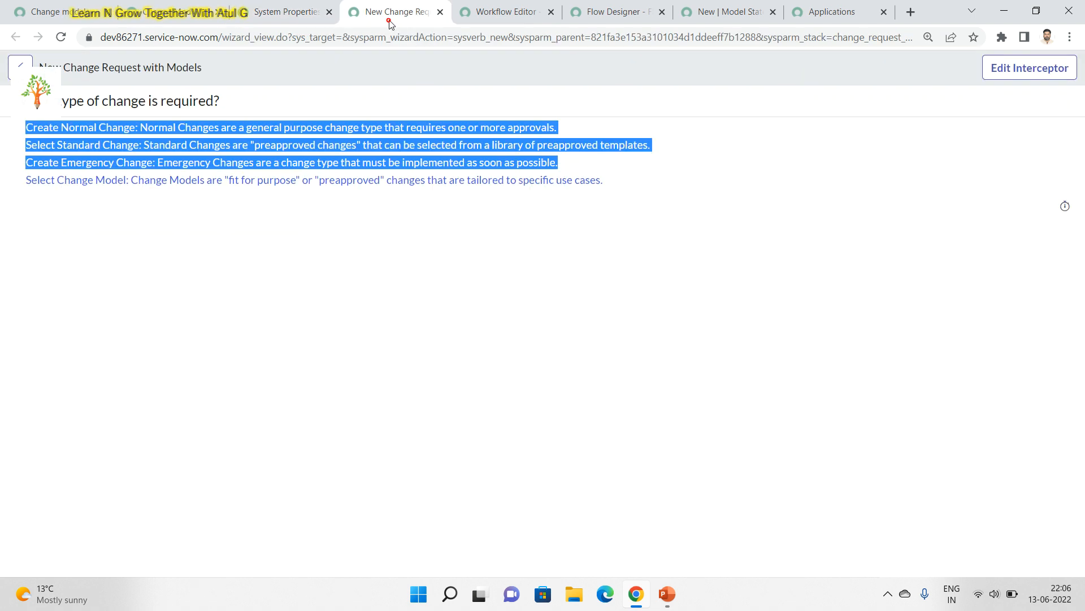
{"action": "left_click", "coordinate": [379, 47]}
{"action": "key", "text": "Return"}
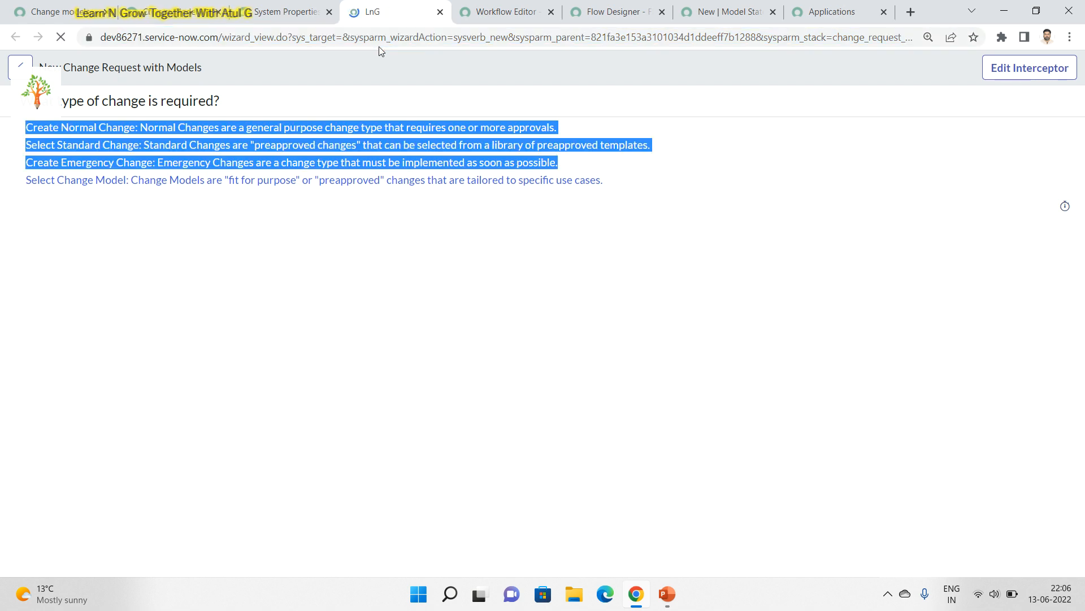
Open the Change module's Create New page again from the navigator in a separate browser tab and switch to it.
{"action": "left_click", "coordinate": [298, 17]}
{"action": "left_click", "coordinate": [117, 75]}
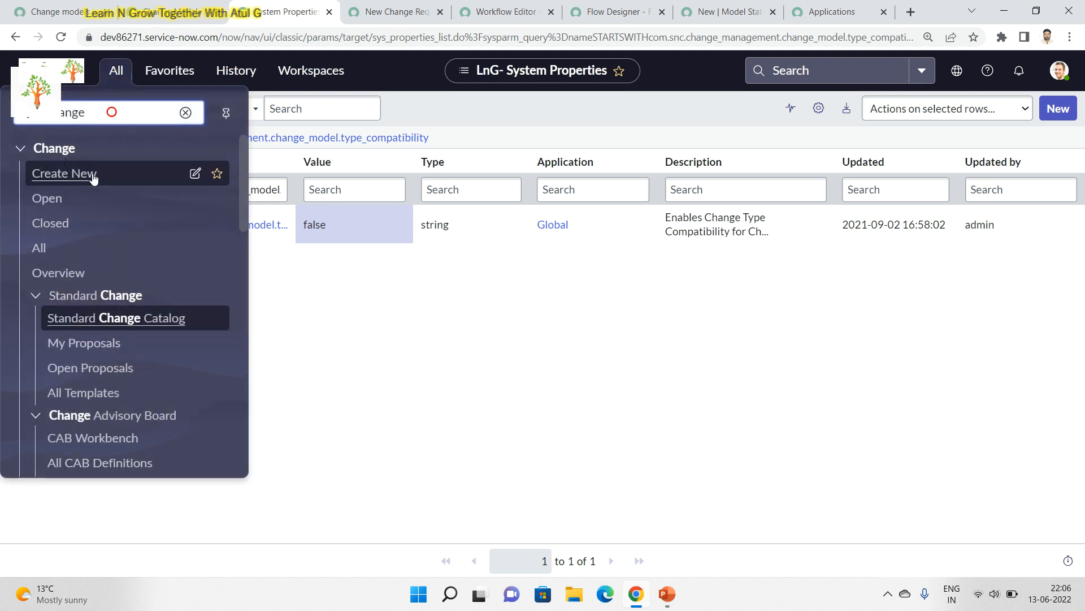
{"action": "middle_click", "coordinate": [93, 177]}
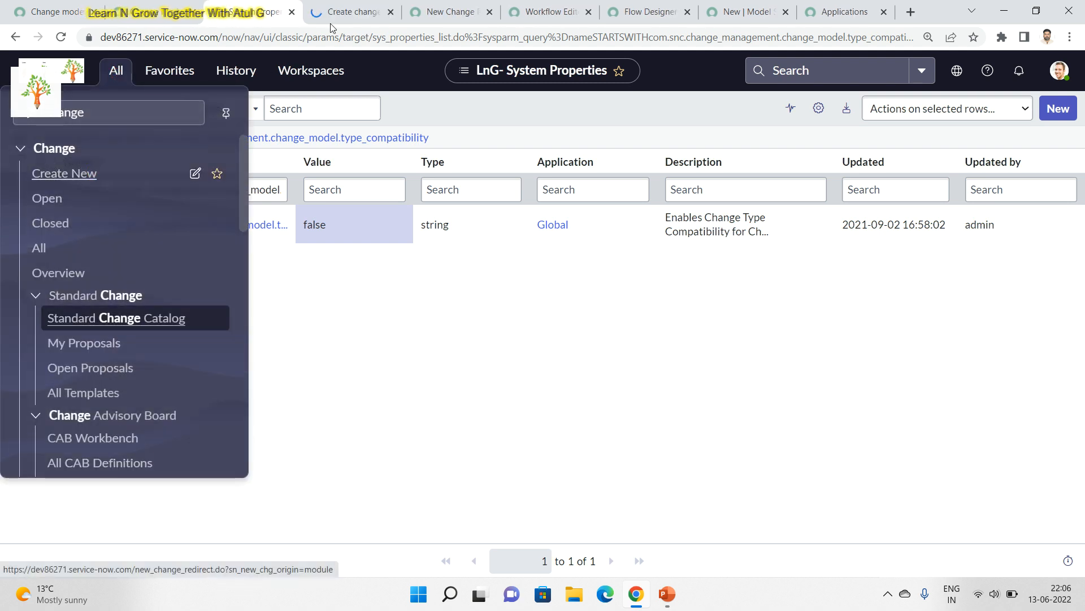
{"action": "left_click", "coordinate": [343, 11]}
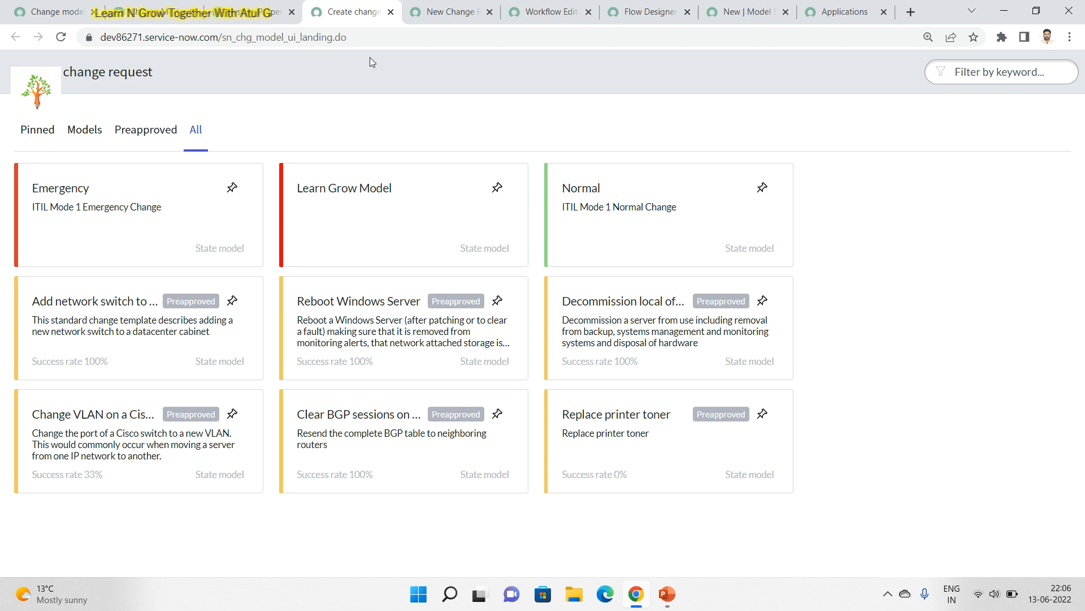
Compare the change type question page with the change model landing page, then return to the type_compatibility property in System Properties.
{"action": "left_click", "coordinate": [425, 13]}
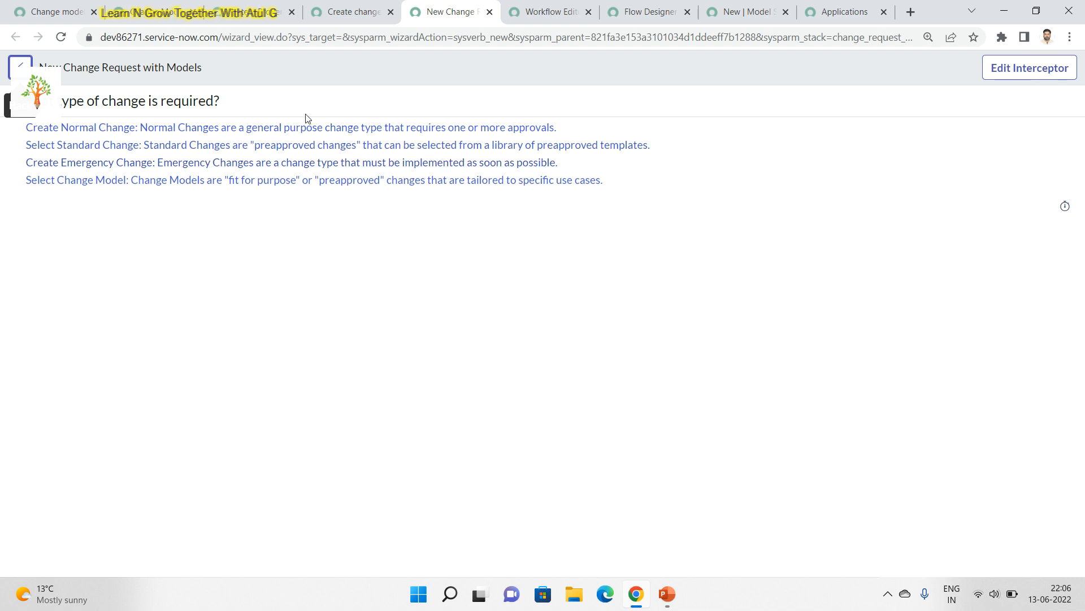
{"action": "left_click", "coordinate": [333, 12]}
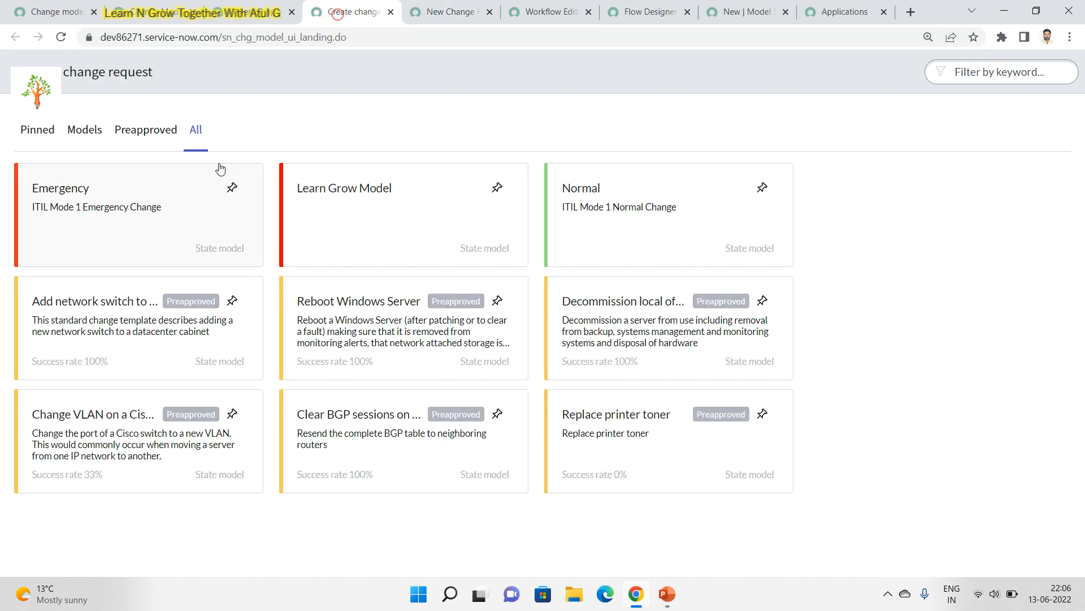
{"action": "left_click", "coordinate": [254, 12]}
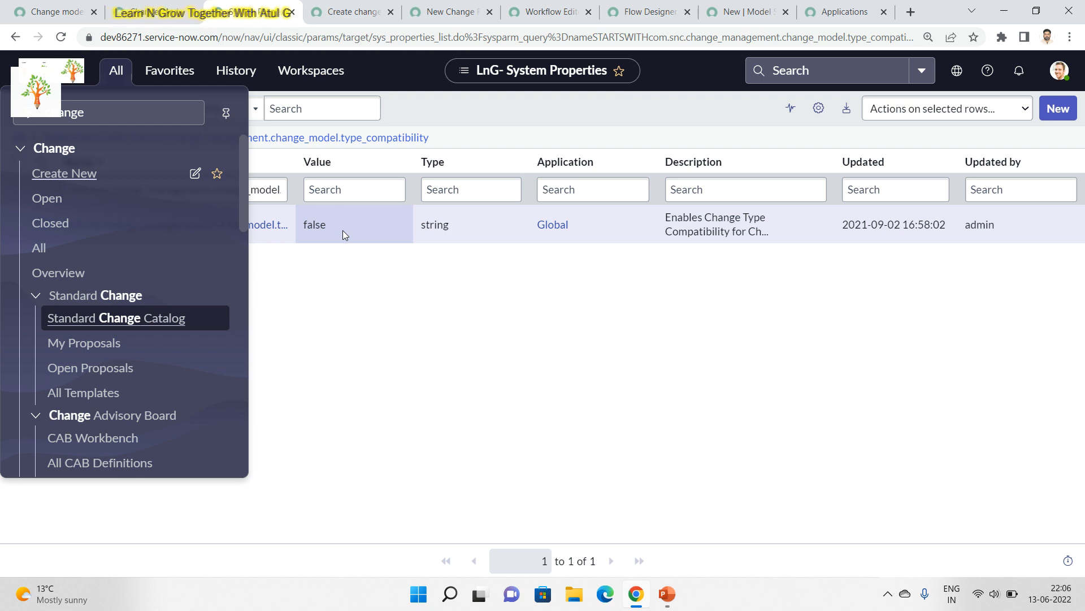
{"action": "left_click", "coordinate": [329, 301]}
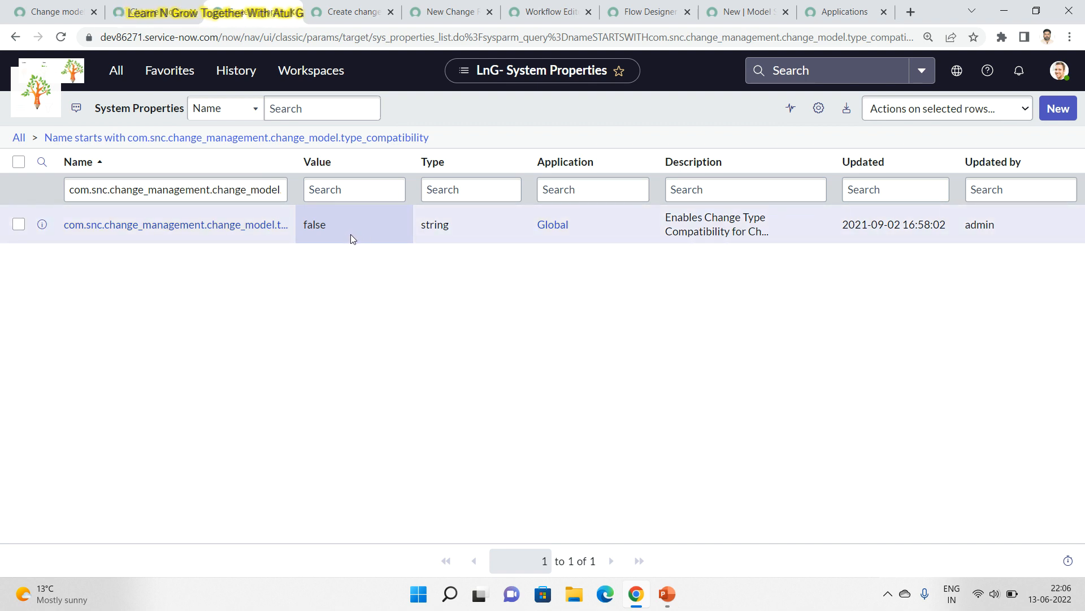
Copy the com.snc.change_management.change_model.manage_workflow property name from the Change Models properties documentation and filter the System Properties list by it.
{"action": "left_click", "coordinate": [160, 12]}
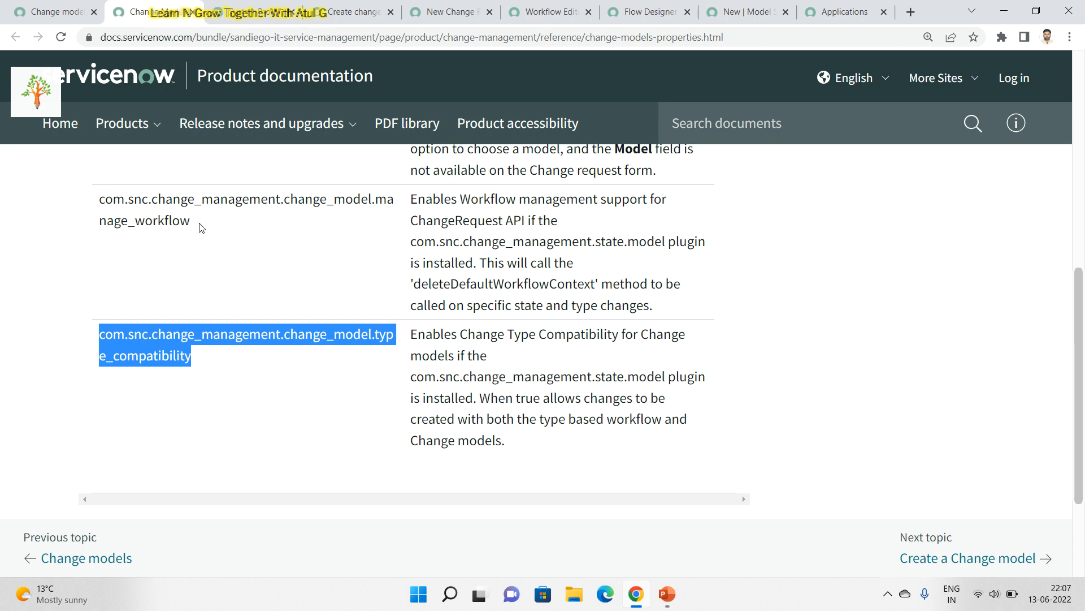
{"action": "left_click_drag", "start_coordinate": [201, 227], "coordinate": [96, 206]}
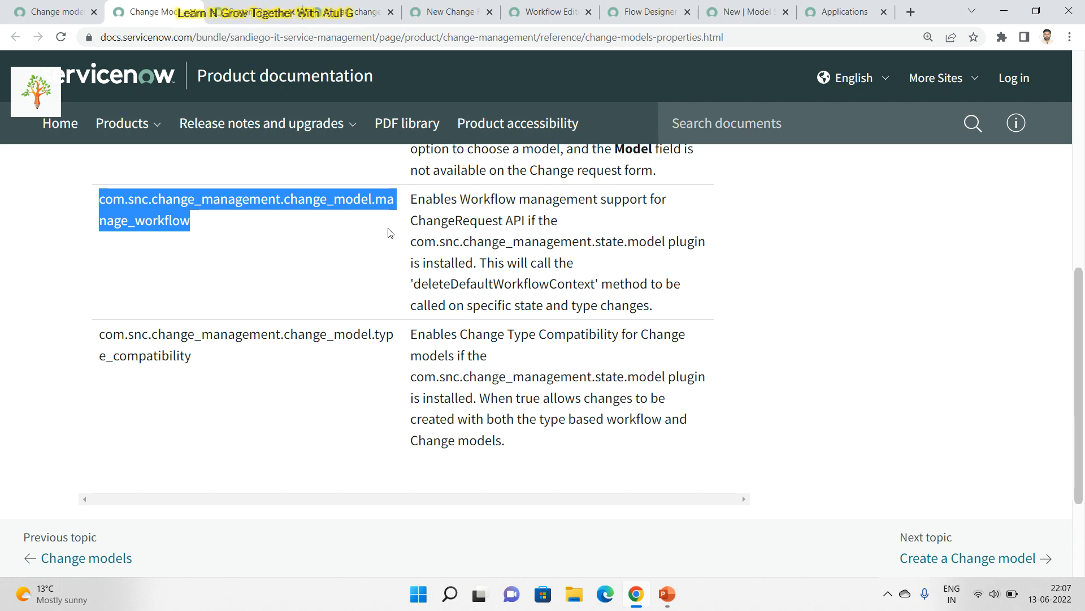
{"action": "left_click", "coordinate": [345, 14]}
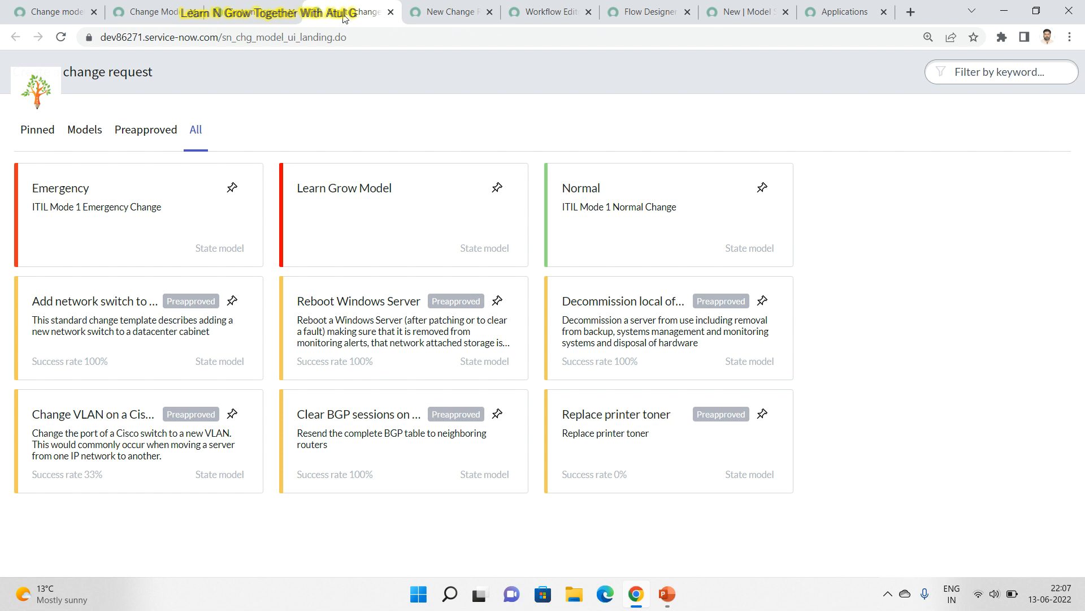
{"action": "left_click", "coordinate": [261, 14]}
{"action": "double_click", "coordinate": [188, 190]}
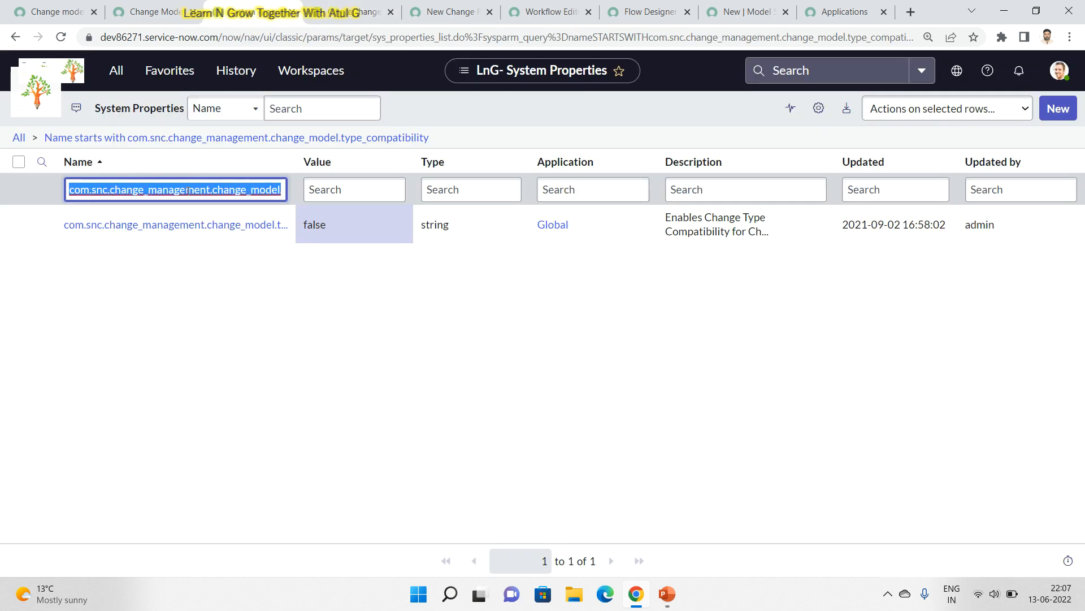
{"action": "key", "text": "ctrl+v"}
{"action": "key", "text": "Return"}
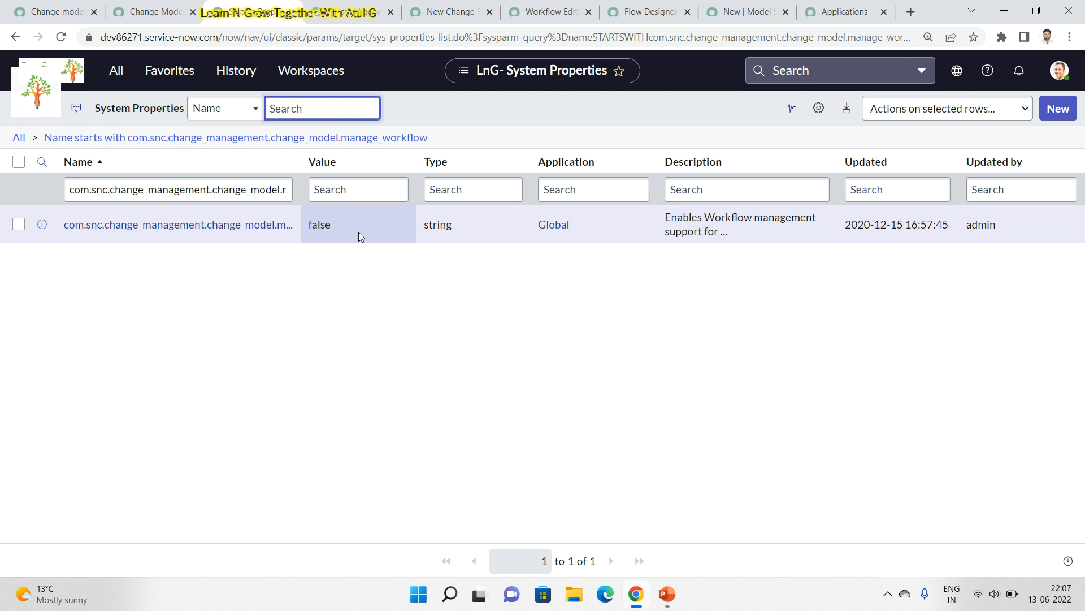
{"action": "double_click", "coordinate": [359, 231]}
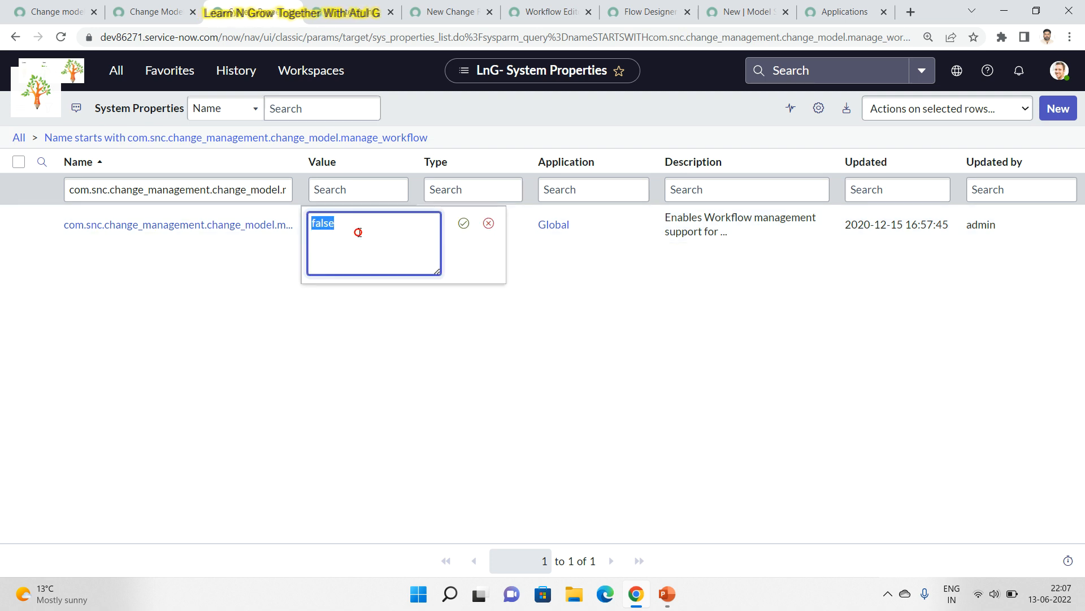
{"action": "type", "text": "true"}
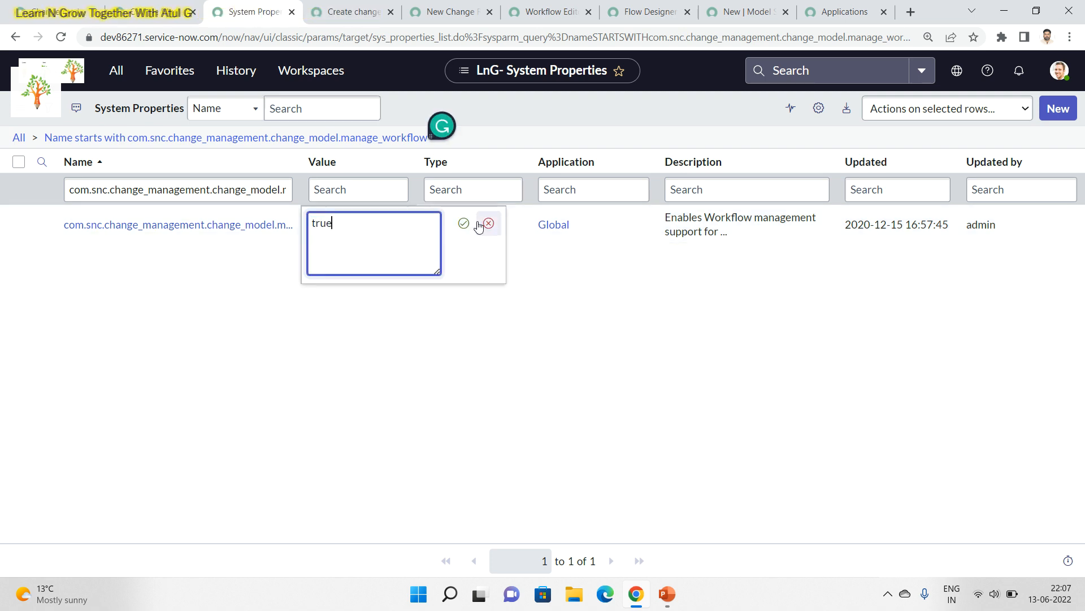
{"action": "left_click", "coordinate": [488, 224]}
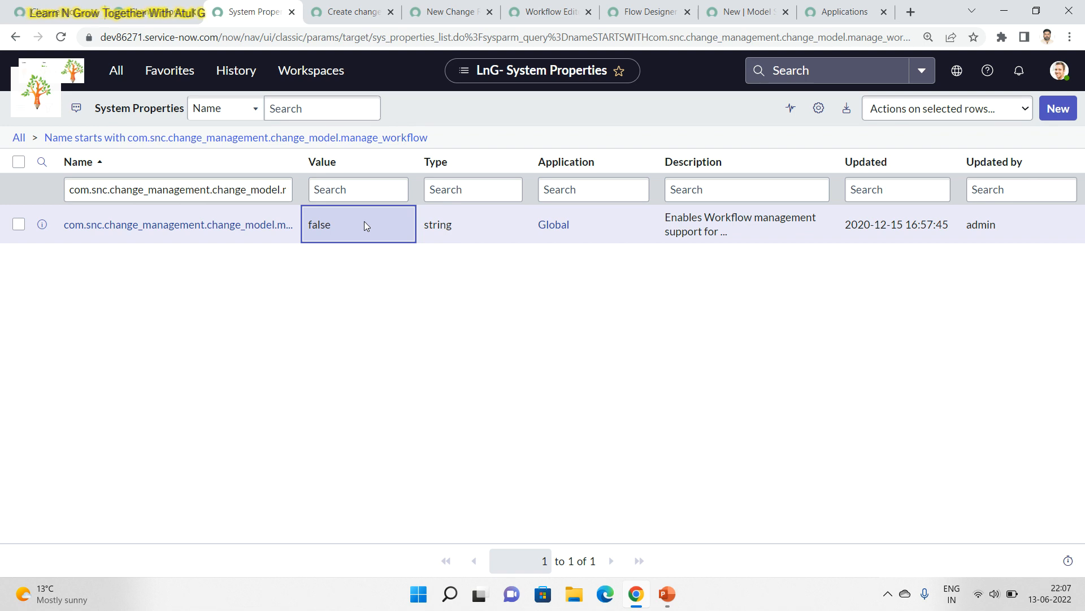
Copy the com.snc.change_management.change_model.hide property name from the documentation and search the System Properties list for it by name.
{"action": "left_click", "coordinate": [147, 17]}
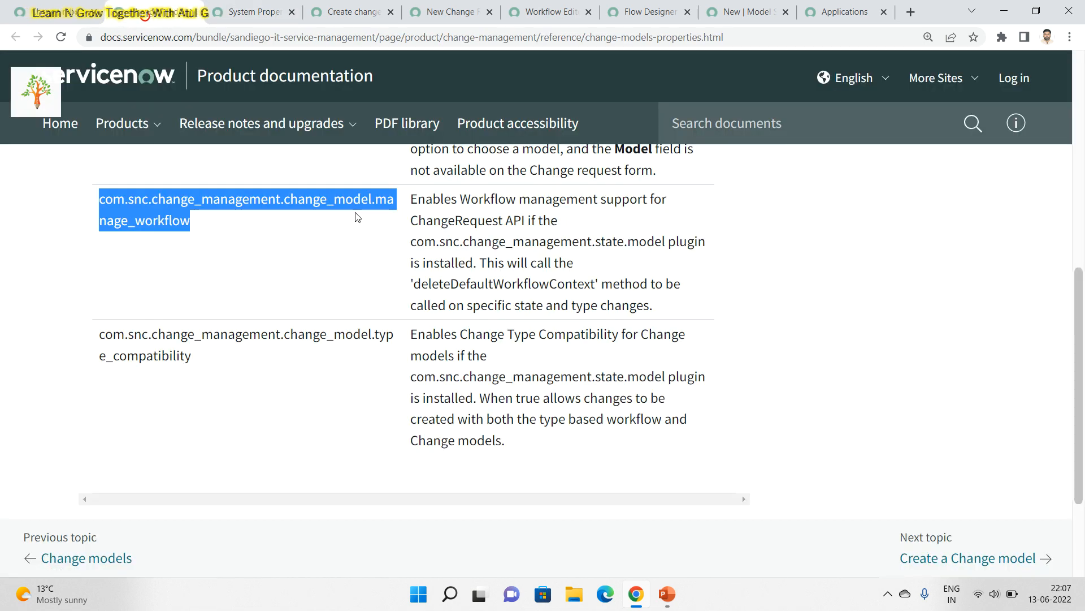
{"action": "left_click_drag", "start_coordinate": [1078, 333], "coordinate": [1073, 269]}
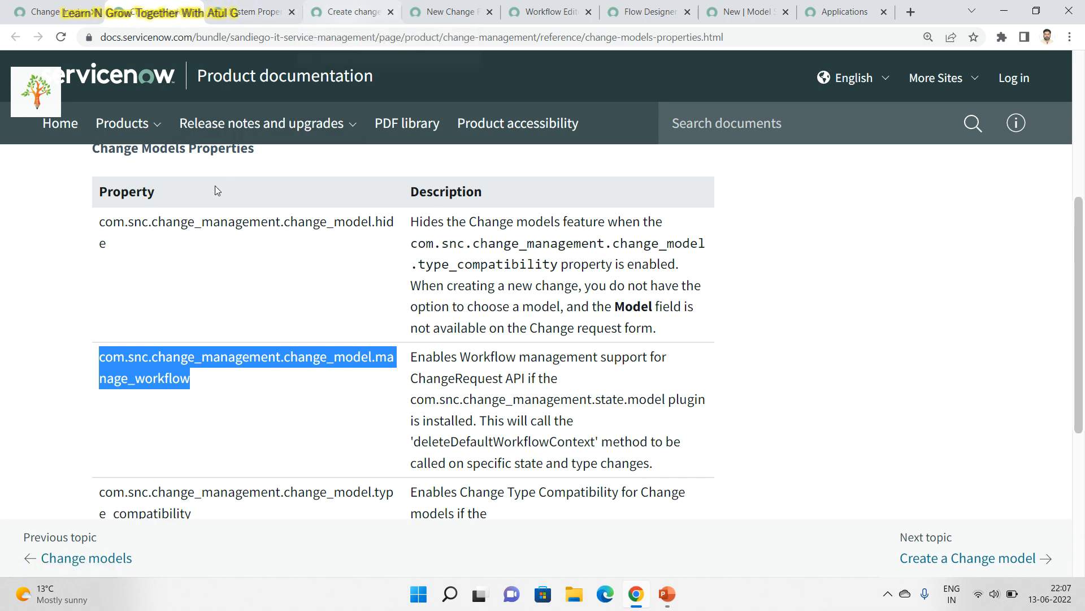
{"action": "left_click_drag", "start_coordinate": [121, 243], "coordinate": [94, 226]}
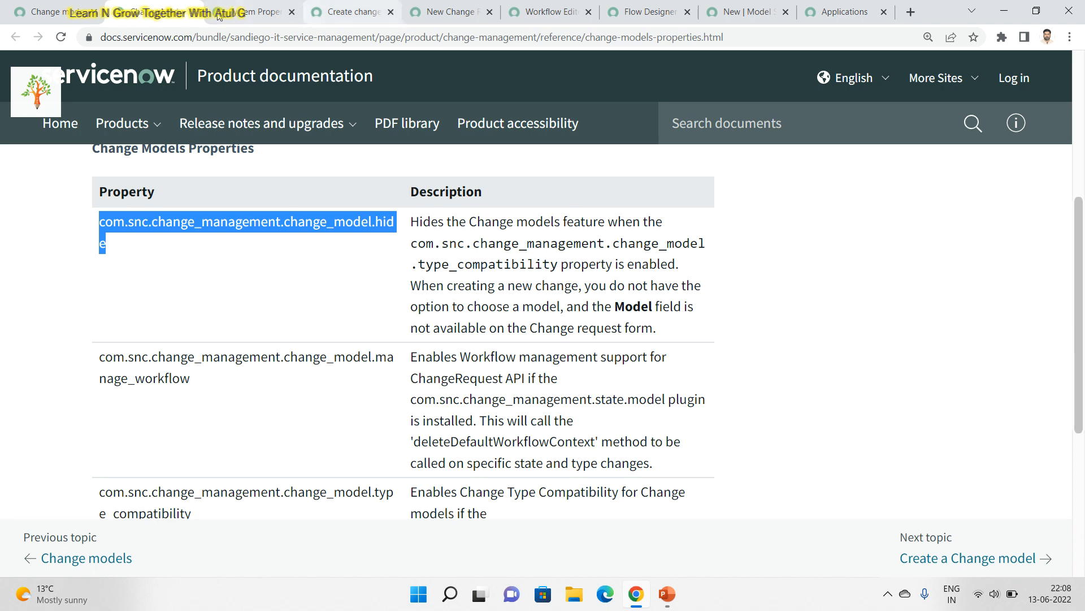
{"action": "left_click", "coordinate": [267, 11]}
{"action": "double_click", "coordinate": [218, 194]}
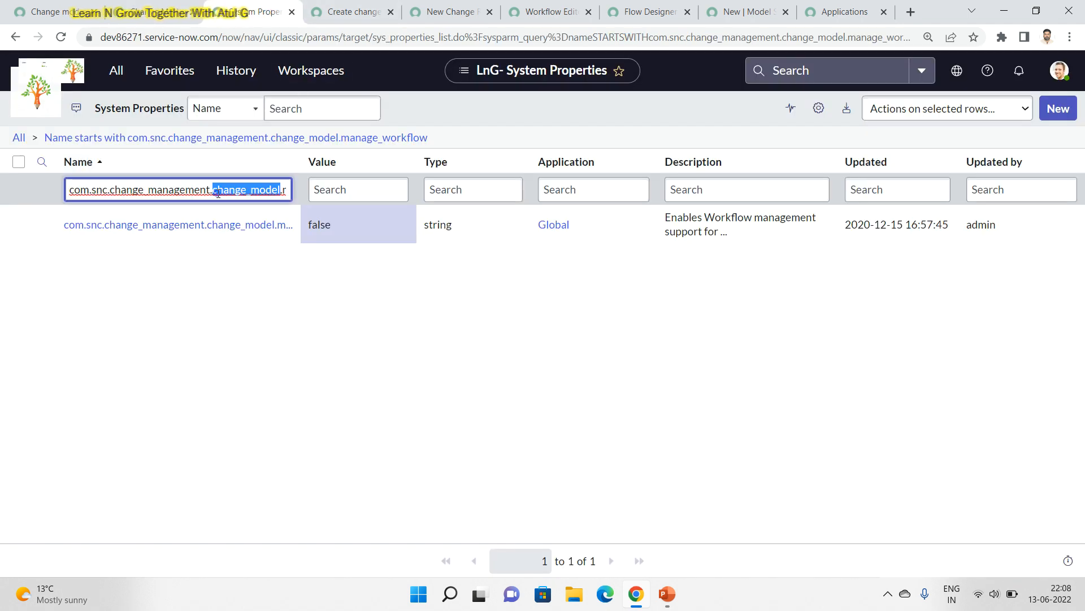
{"action": "key", "text": "ctrl+a"}
{"action": "key", "text": "ctrl+v"}
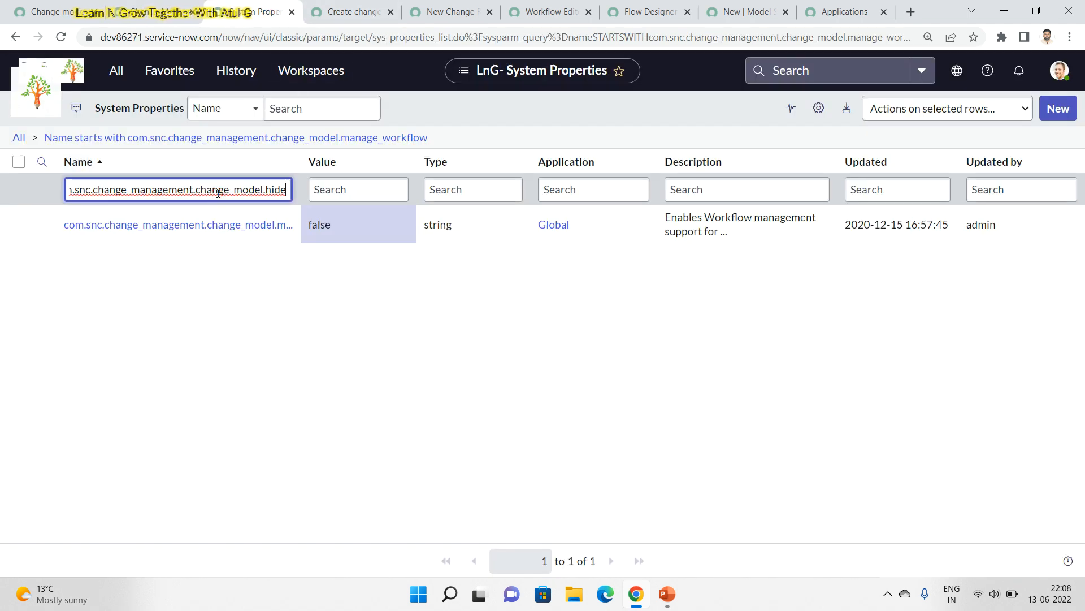
{"action": "key", "text": "Return"}
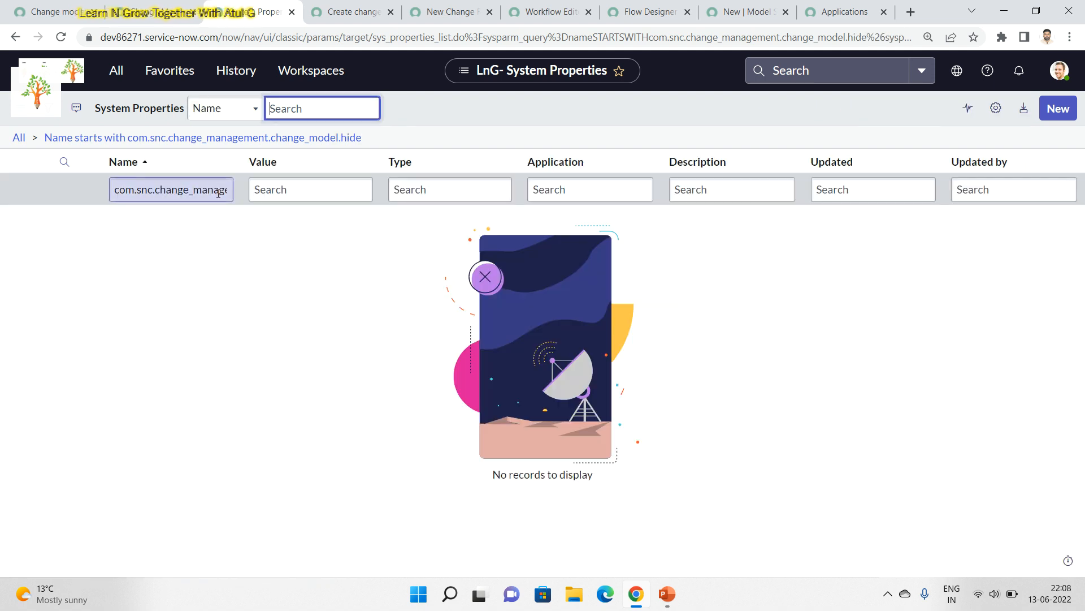
{"action": "double_click", "coordinate": [209, 193]}
{"action": "key", "text": "Return"}
Review the hide, manage_workflow and type_compatibility property descriptions on the Change Models properties documentation page.
{"action": "left_click", "coordinate": [173, 4]}
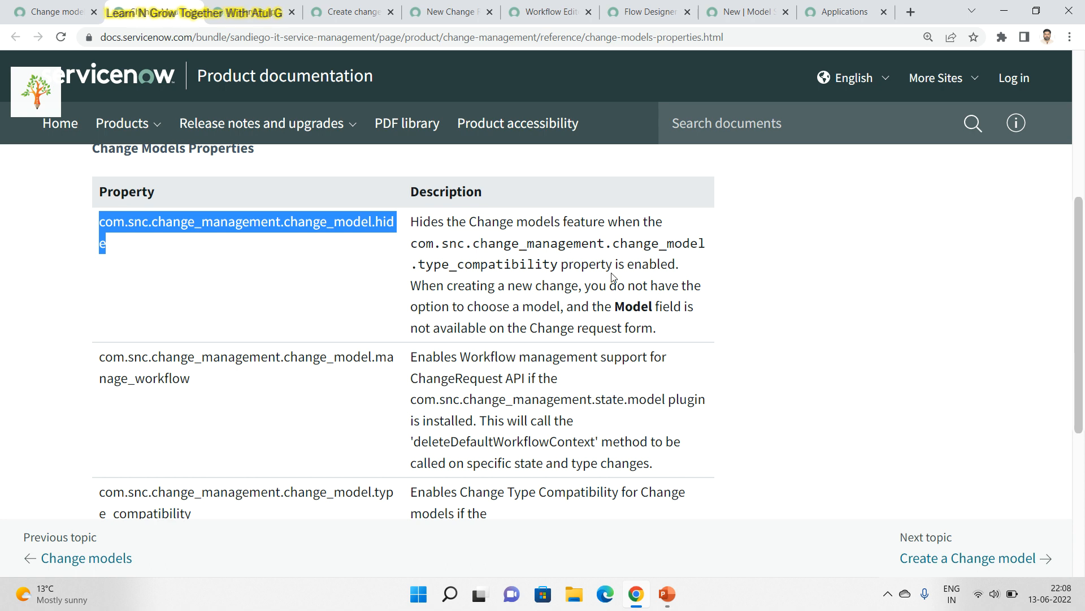
{"action": "left_click_drag", "start_coordinate": [1080, 254], "coordinate": [1083, 339]}
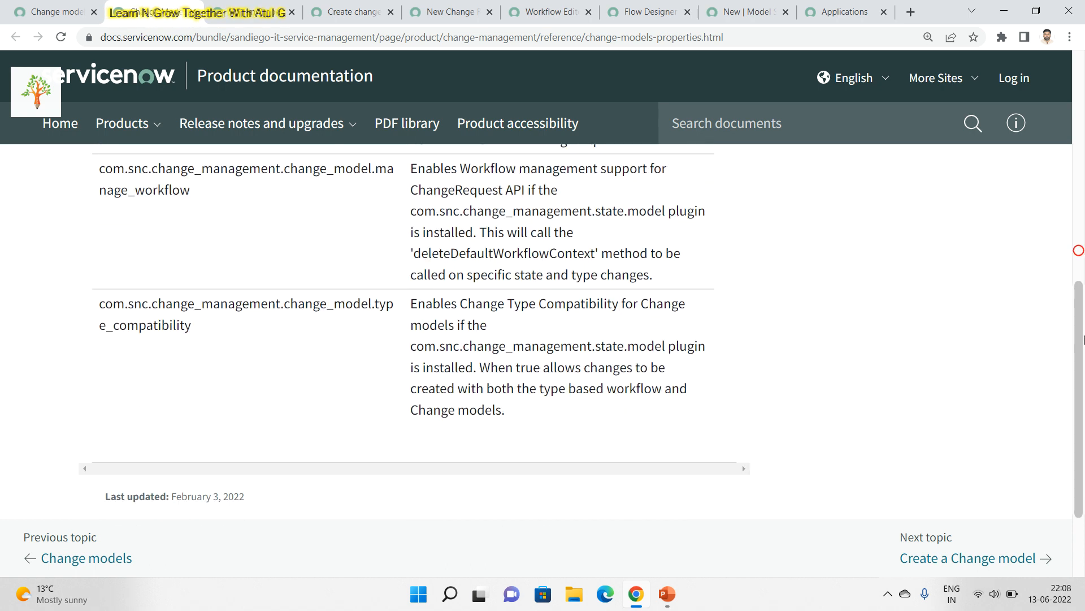
{"action": "triple_click", "coordinate": [206, 323]}
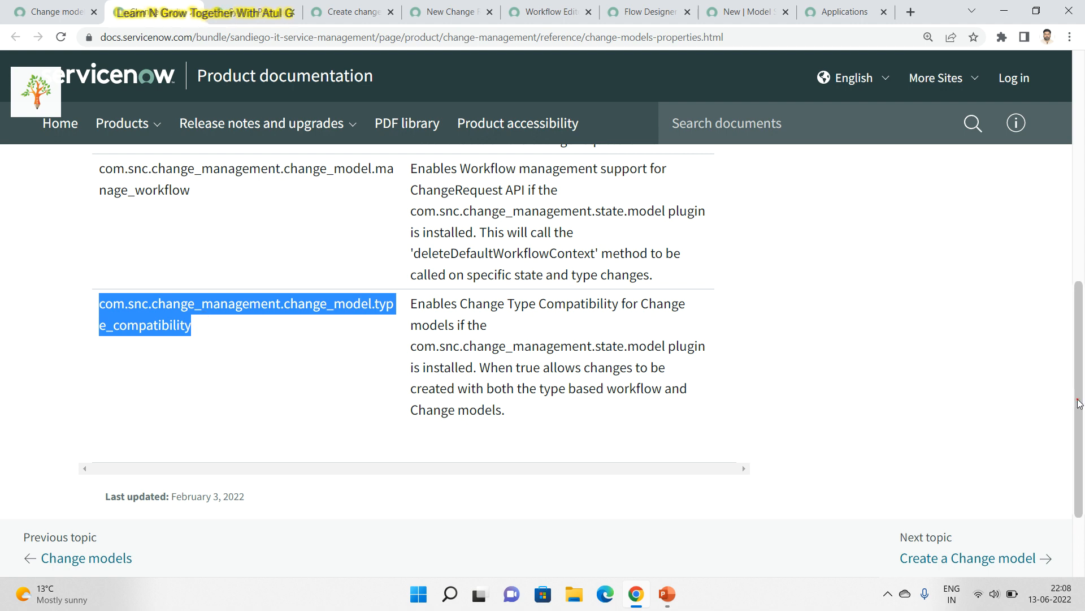
{"action": "scroll", "coordinate": [386, 376], "scroll_direction": "up", "scroll_amount": 5}
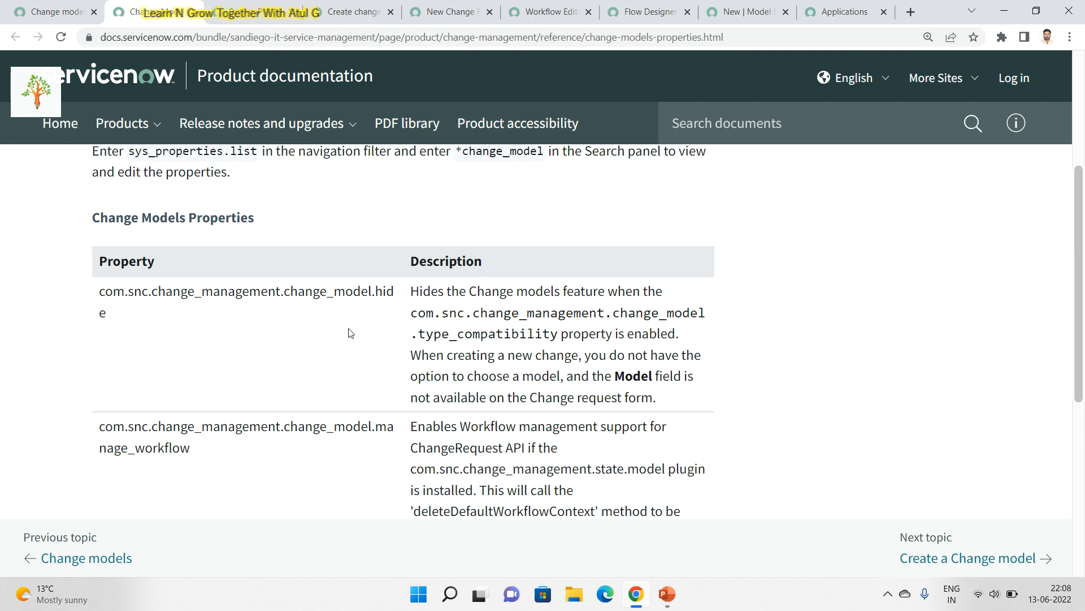
{"action": "scroll", "coordinate": [1081, 323], "scroll_direction": "down", "scroll_amount": 6}
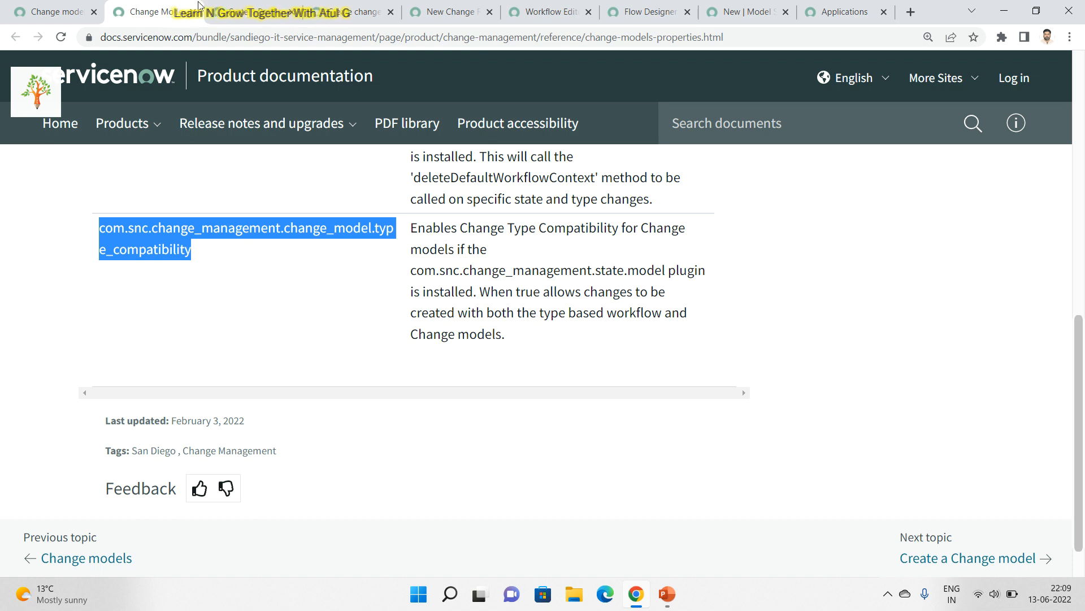
Return to the ServiceNow instance, filter the navigator by "change mod" and open the Change Models list.
{"action": "left_click", "coordinate": [241, 17]}
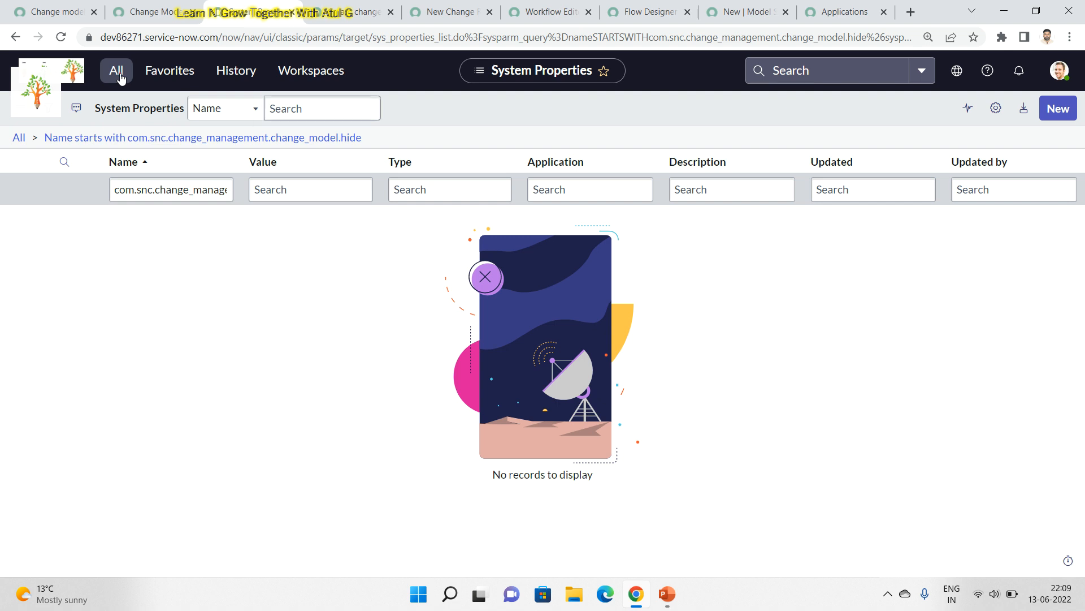
{"action": "left_click", "coordinate": [116, 71]}
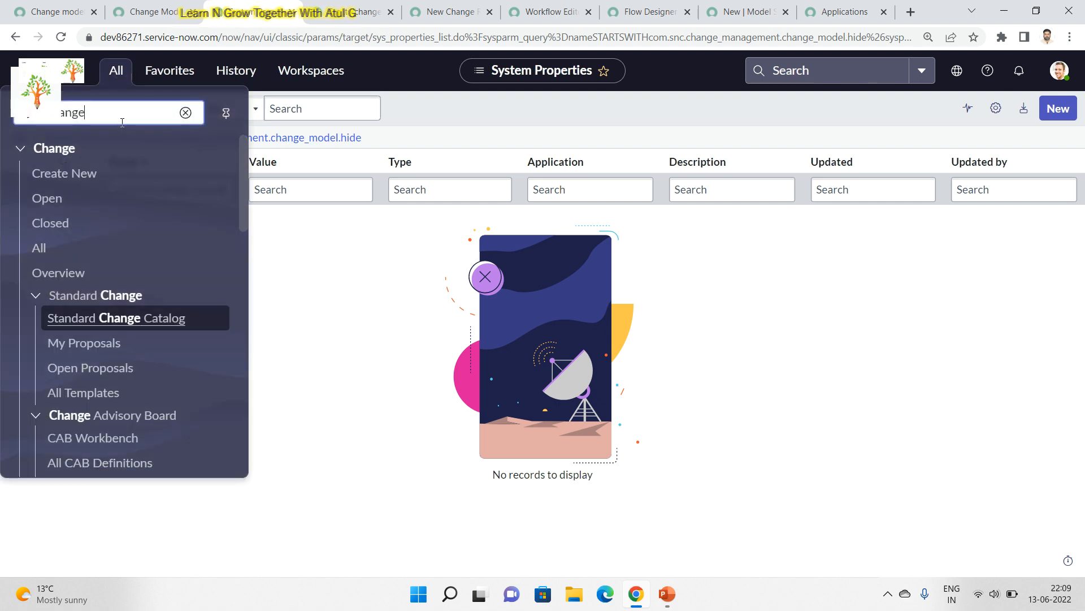
{"action": "type", "text": "mod"}
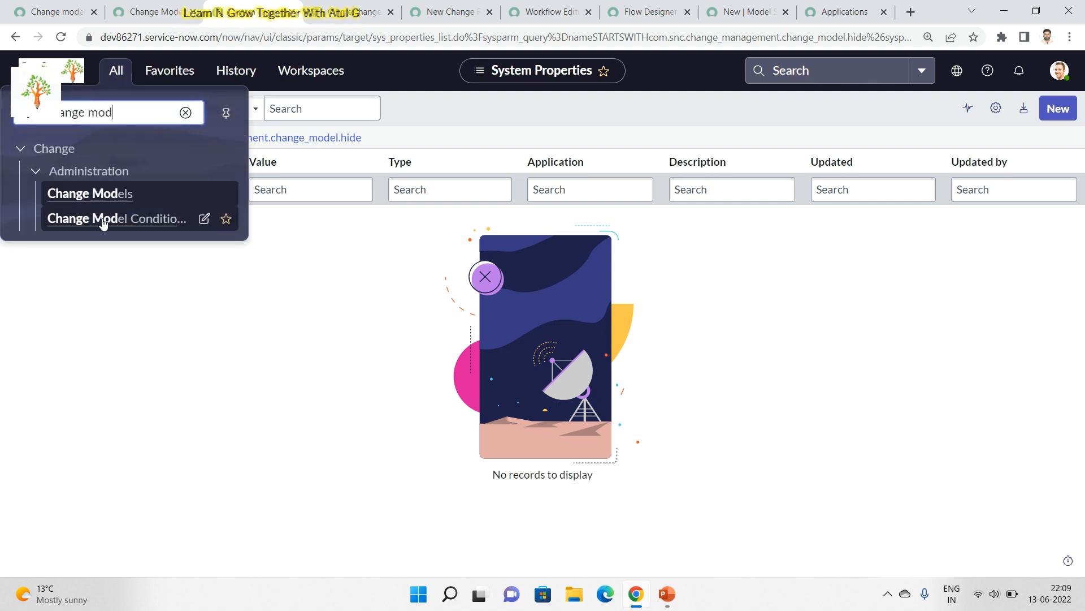
{"action": "left_click", "coordinate": [106, 202]}
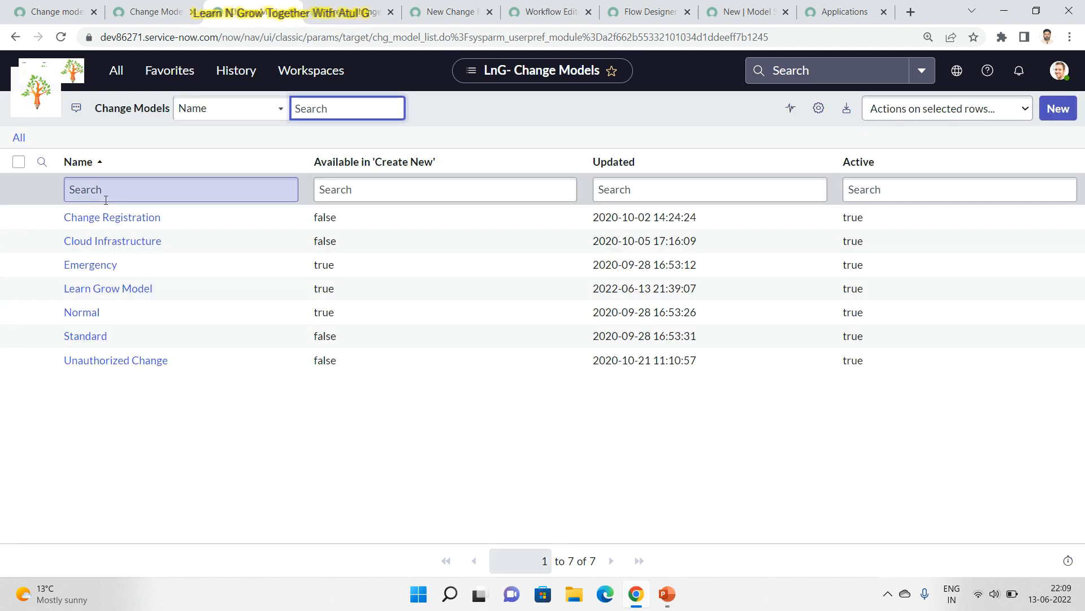
Read the opening paragraph of the Change models documentation page on how change managers use the feature.
{"action": "left_click", "coordinate": [35, 12]}
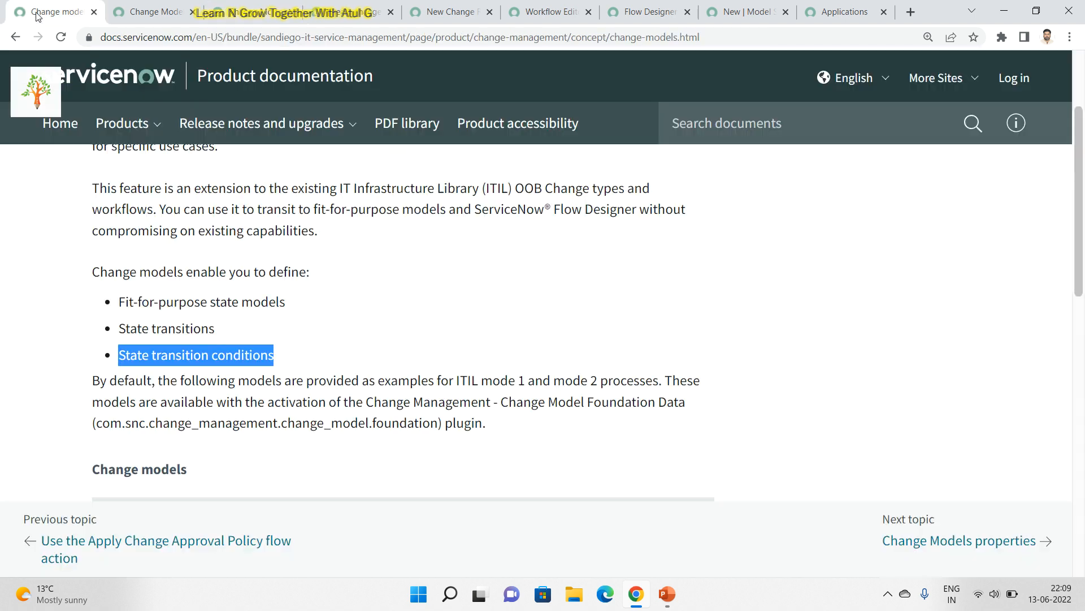
{"action": "left_click", "coordinate": [310, 259]}
{"action": "scroll", "coordinate": [310, 259], "scroll_direction": "up", "scroll_amount": 3}
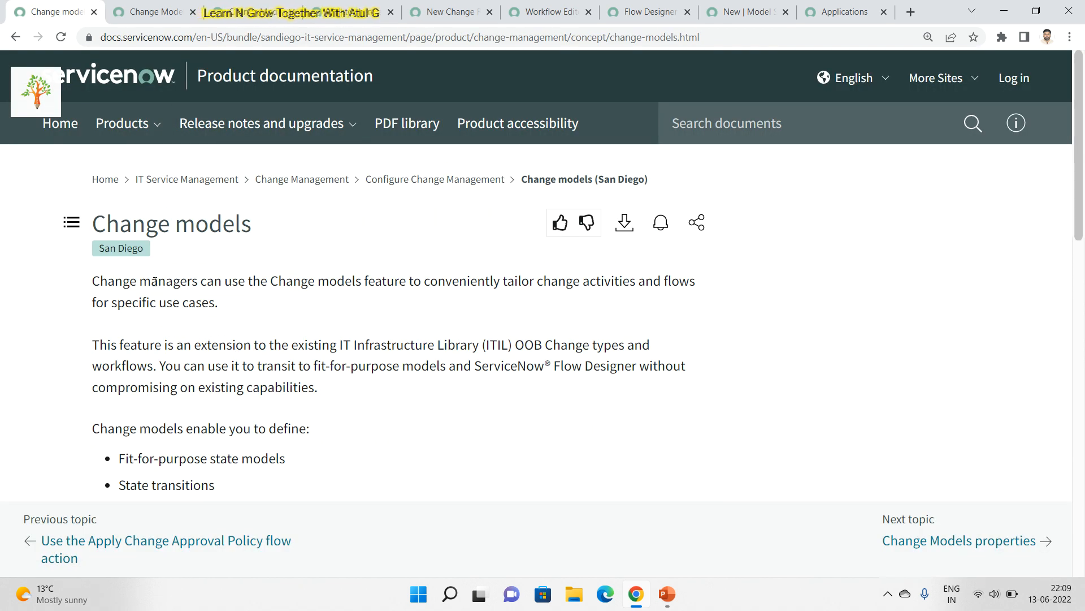
{"action": "left_click_drag", "start_coordinate": [97, 281], "coordinate": [173, 285]}
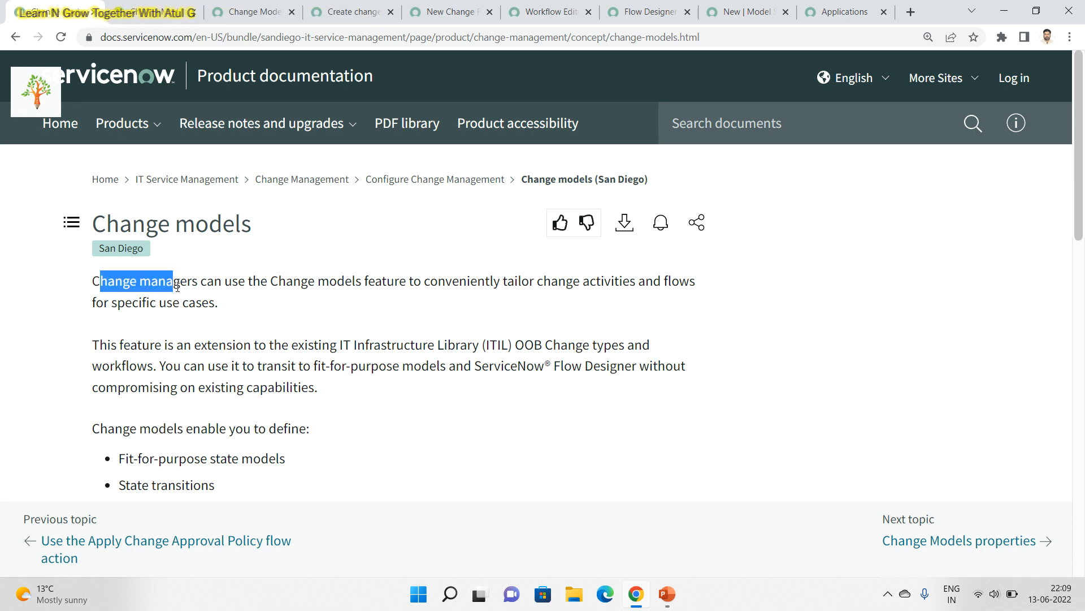
{"action": "left_click", "coordinate": [100, 284]}
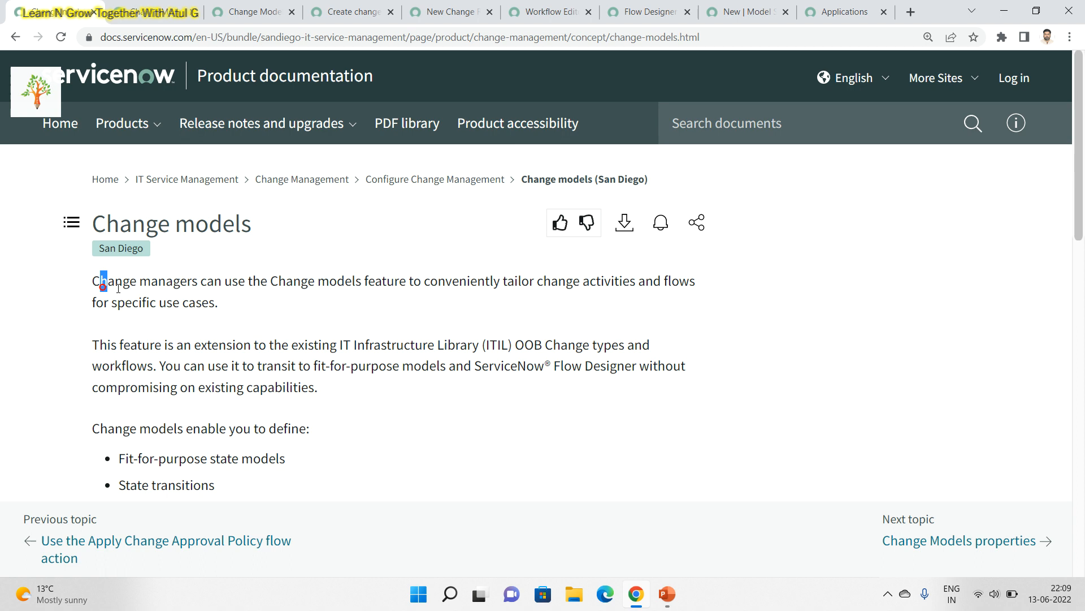
{"action": "left_click_drag", "start_coordinate": [100, 285], "coordinate": [239, 300]}
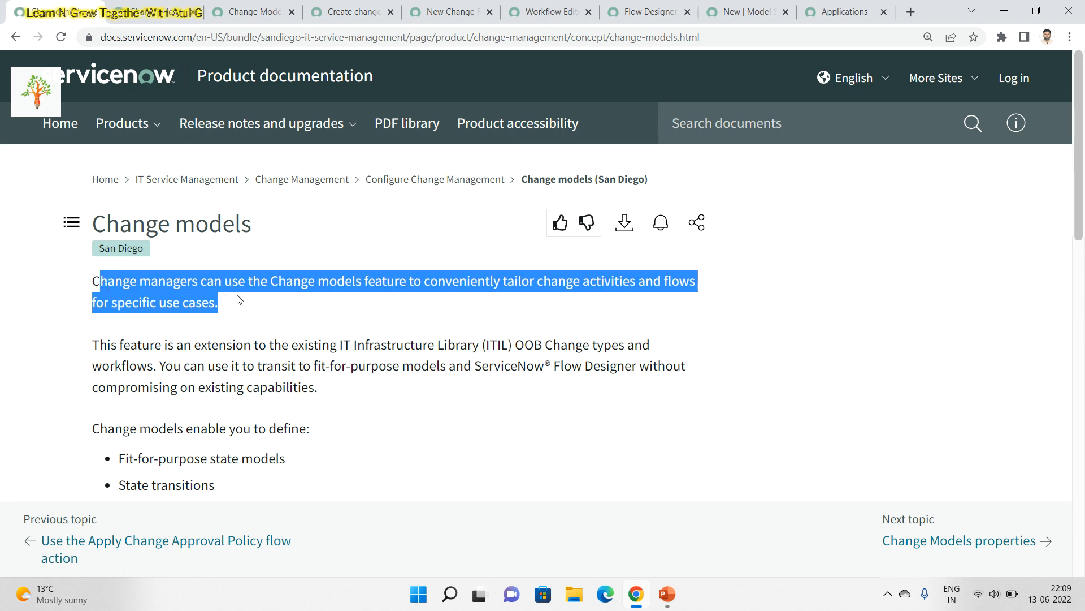
Start a new record from the Change Models list and name it LNG Training Model.
{"action": "left_click", "coordinate": [260, 13]}
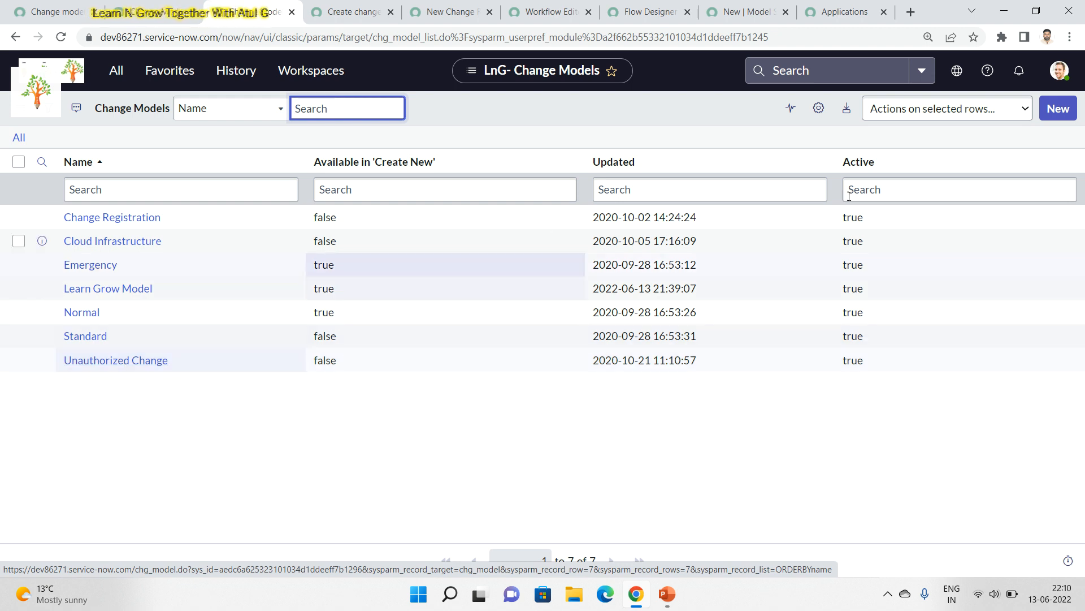
{"action": "left_click", "coordinate": [1057, 109]}
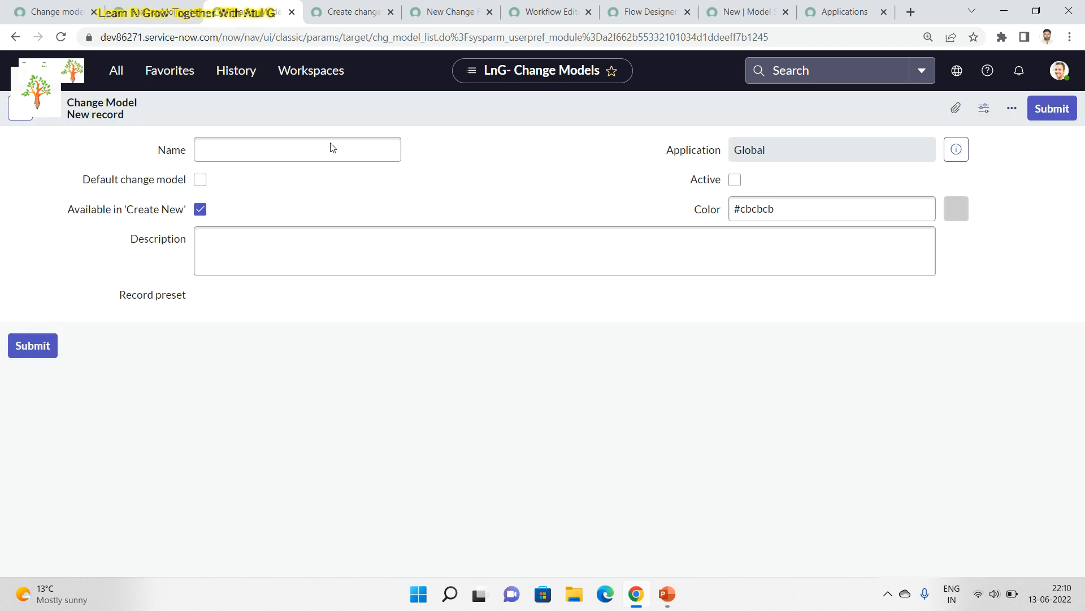
{"action": "left_click", "coordinate": [222, 152]}
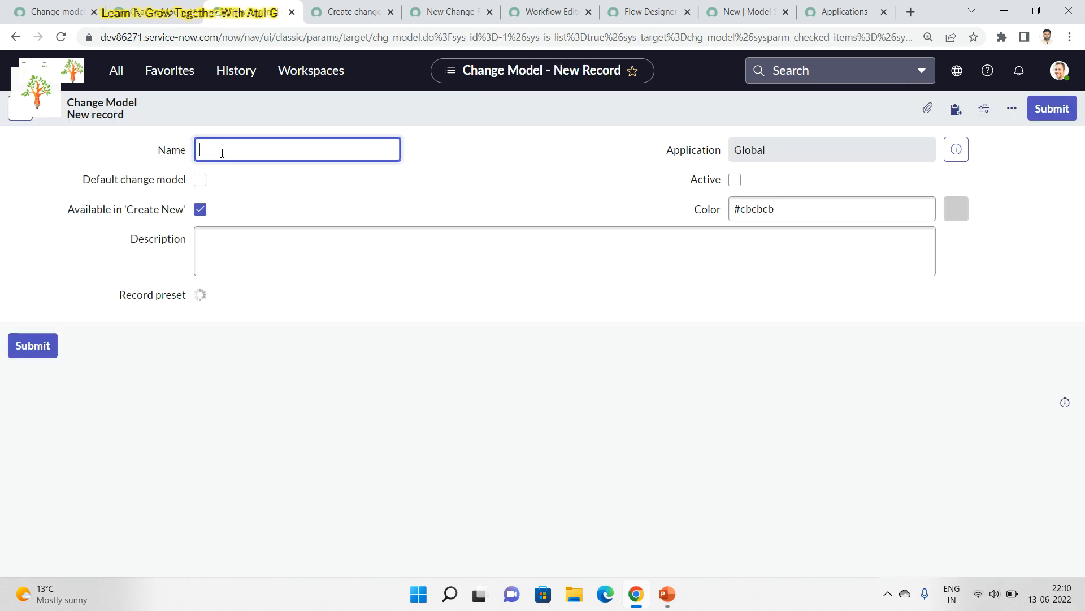
{"action": "type", "text": "LNG "}
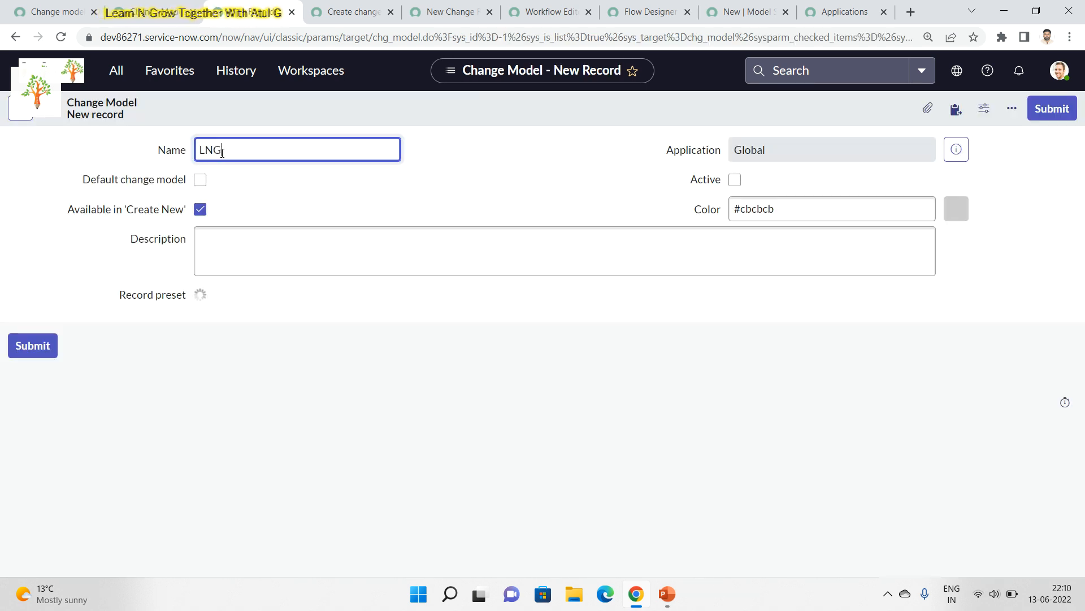
{"action": "type", "text": "Training "}
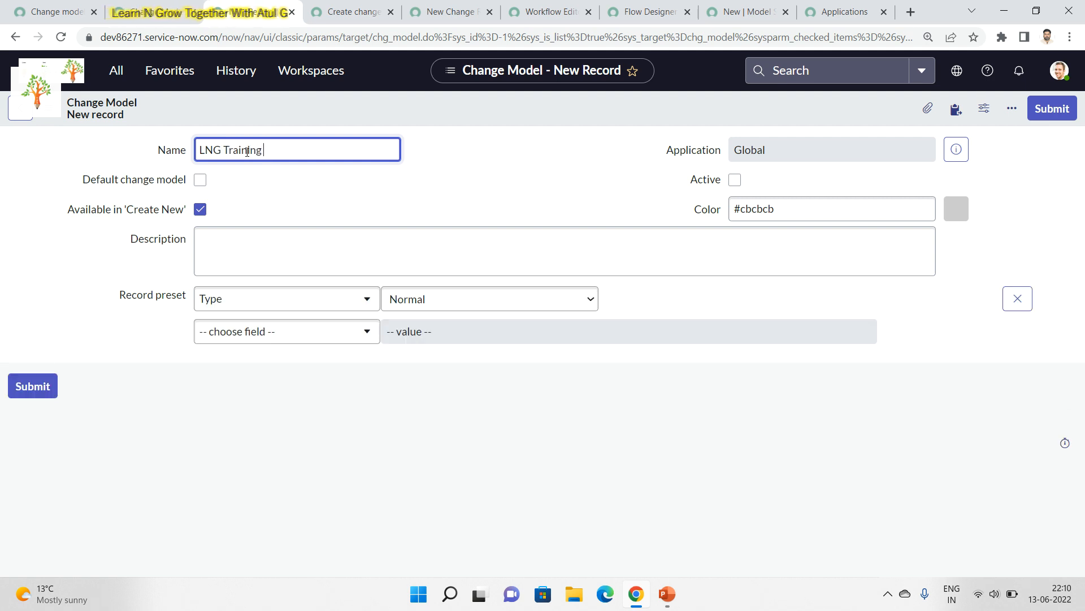
{"action": "type", "text": "Model"}
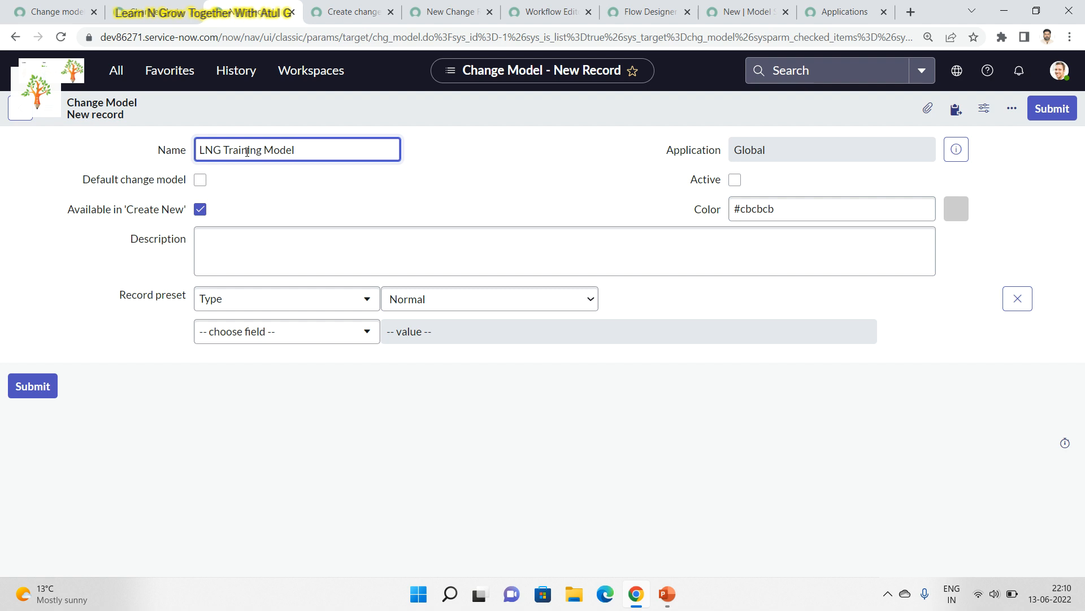
{"action": "mouse_move", "coordinate": [115, 188]}
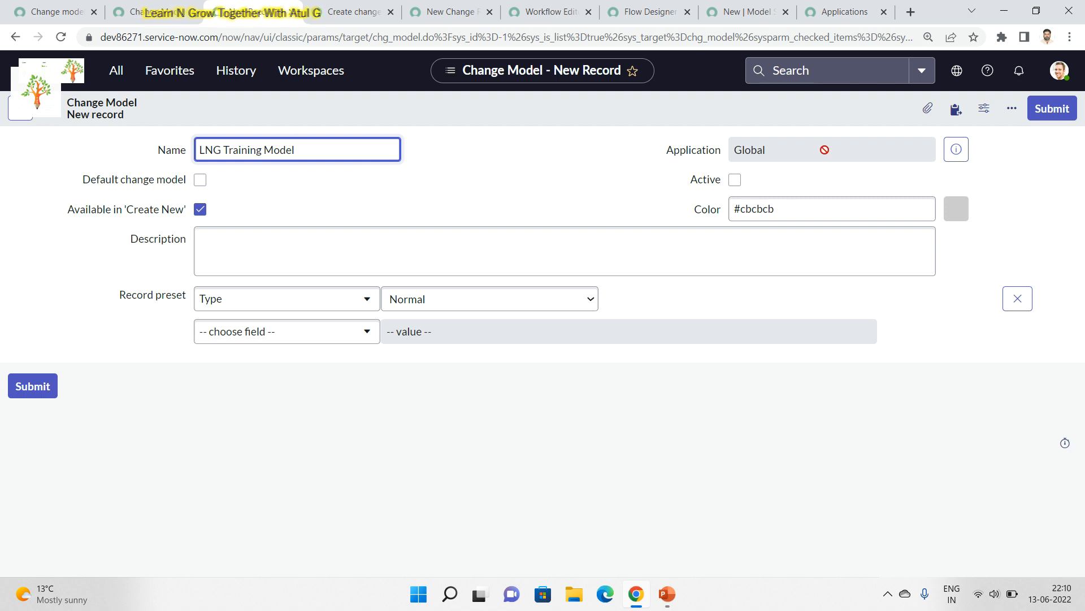
Mark the new change model as active.
{"action": "left_click", "coordinate": [735, 181]}
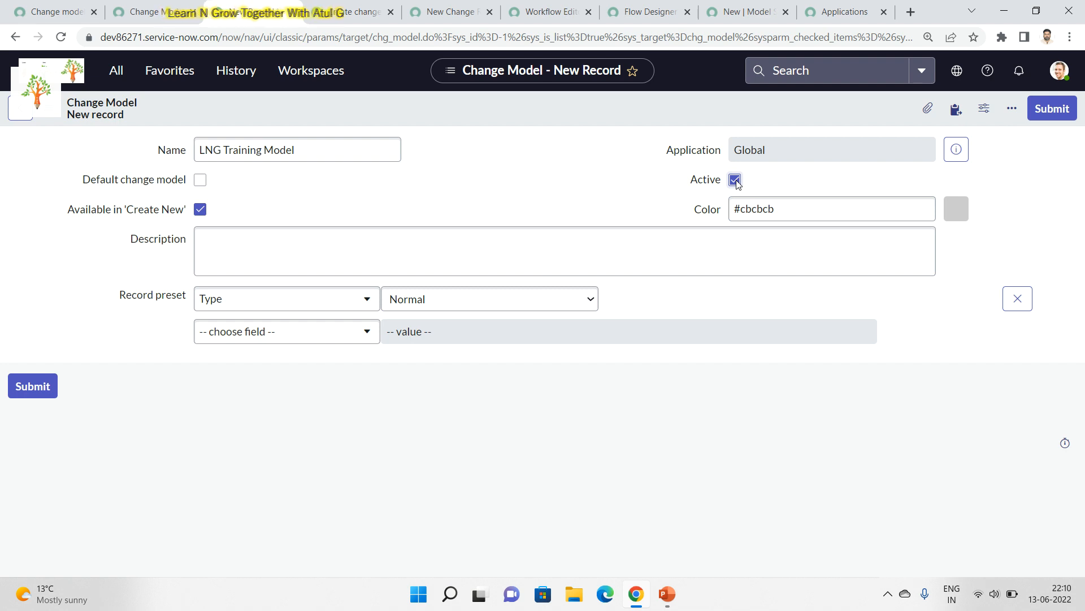
Try to set the change model's color to #blue.
{"action": "triple_click", "coordinate": [849, 210]}
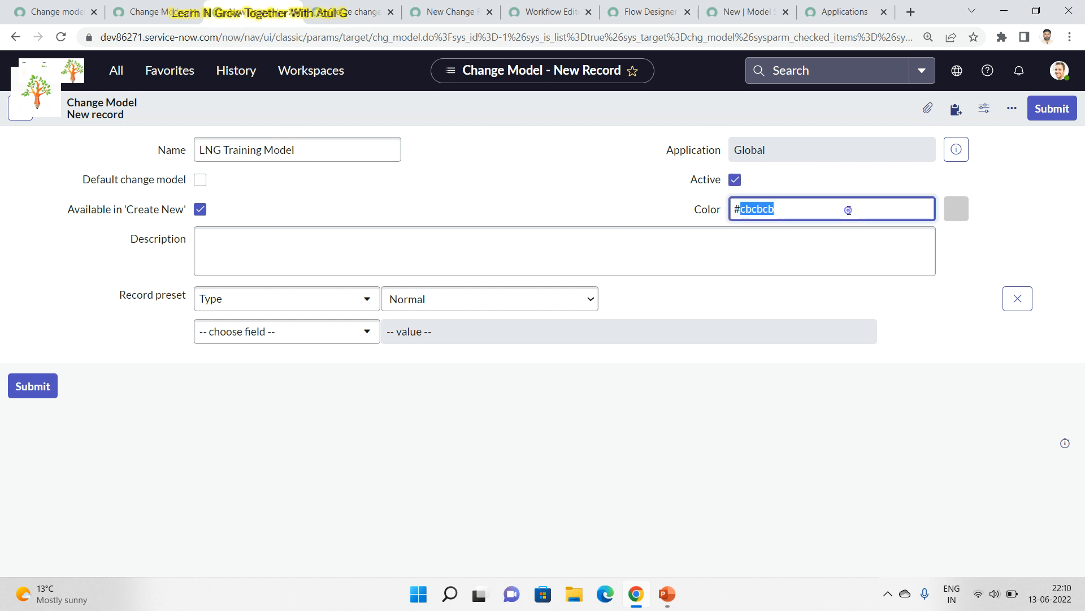
{"action": "type", "text": "#blue"}
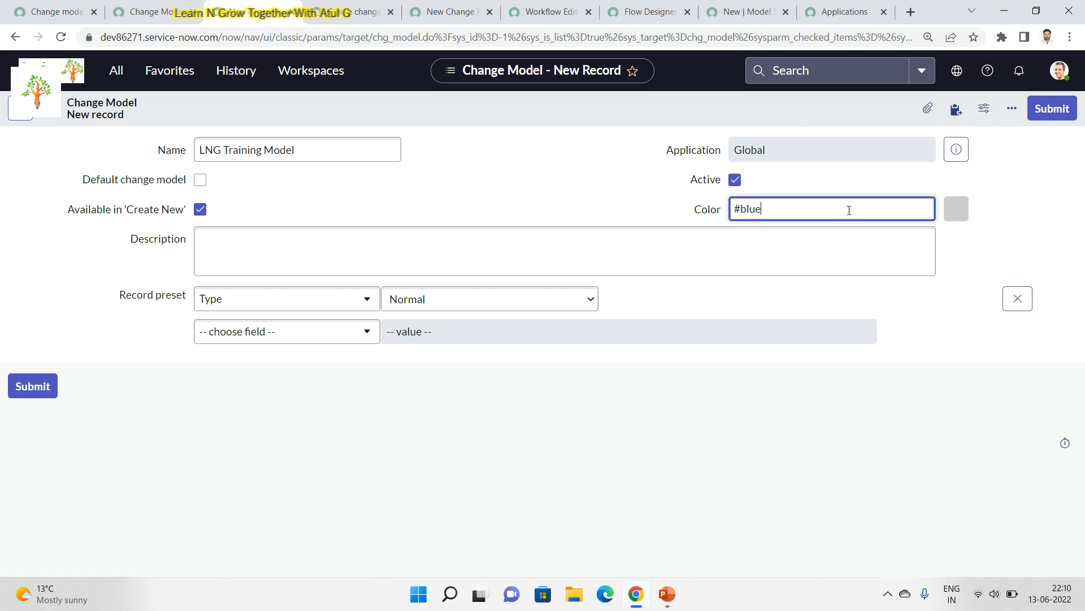
{"action": "key", "text": "Tab"}
Clear the color value and set the change model's color to Green.
{"action": "left_click", "coordinate": [830, 210]}
{"action": "key", "text": "BackSpace"}
{"action": "key", "text": "BackSpace"}
{"action": "key", "text": "BackSpace"}
{"action": "key", "text": "BackSpace"}
{"action": "key", "text": "BackSpace"}
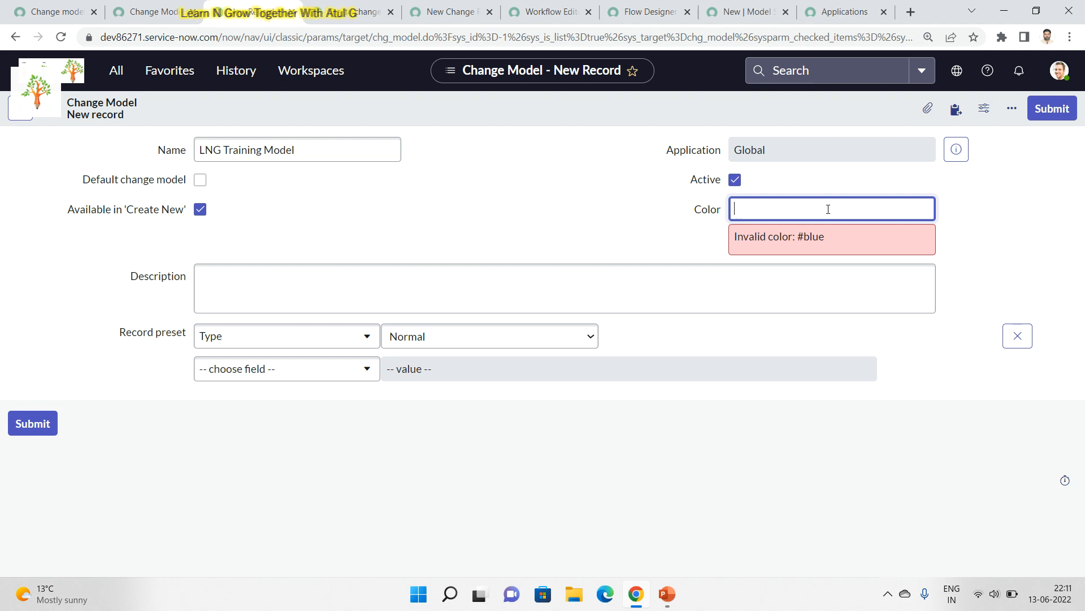
{"action": "type", "text": "Green"}
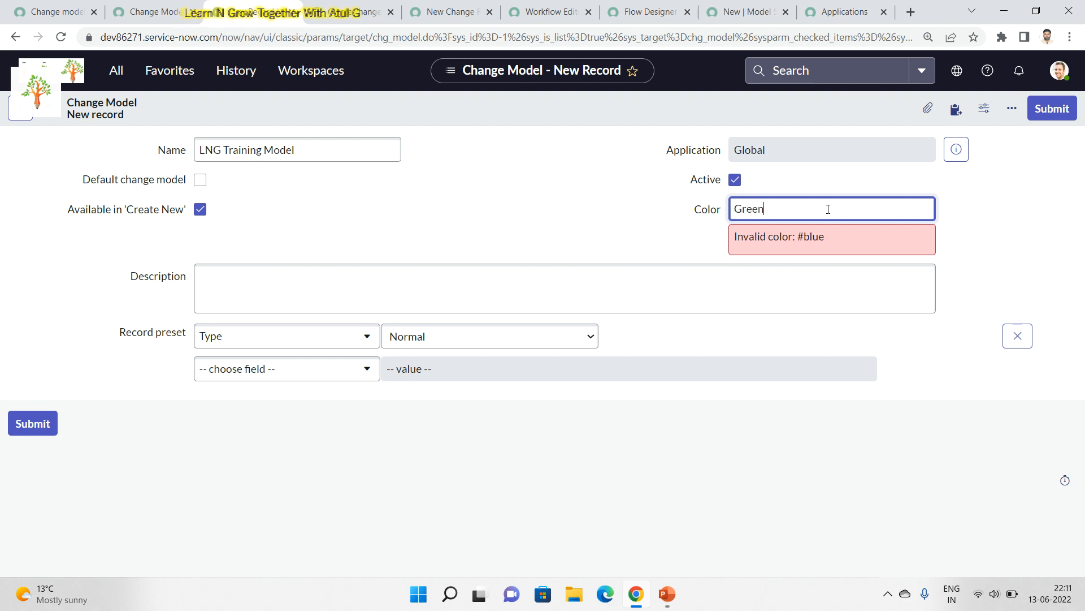
{"action": "key", "text": "Tab"}
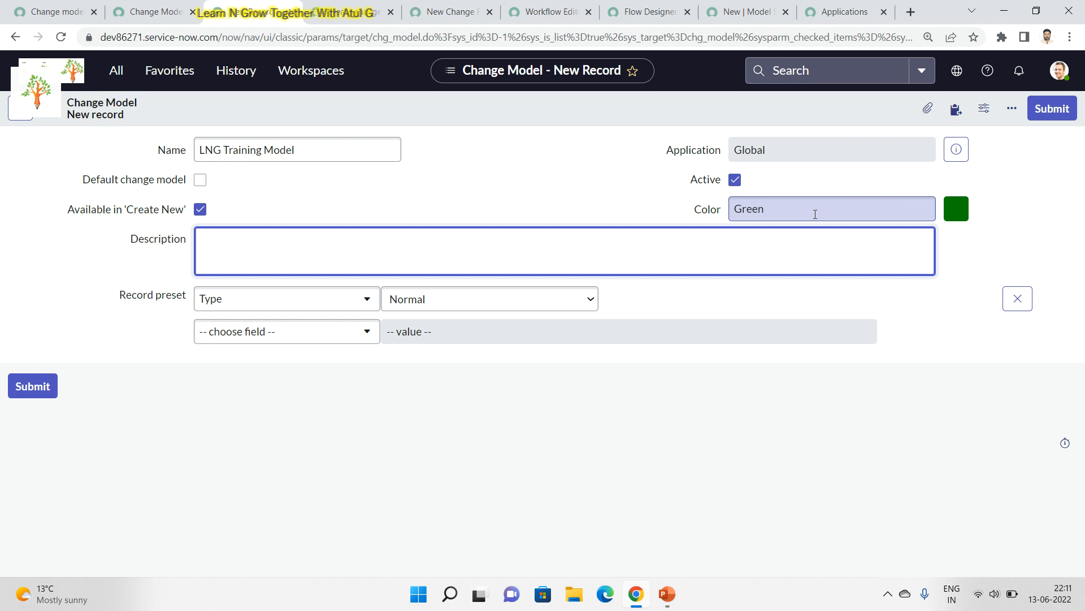
Copy the model's name into its description and extend it to read "LNG Training Model, YouTube Channel".
{"action": "mouse_move", "coordinate": [159, 210]}
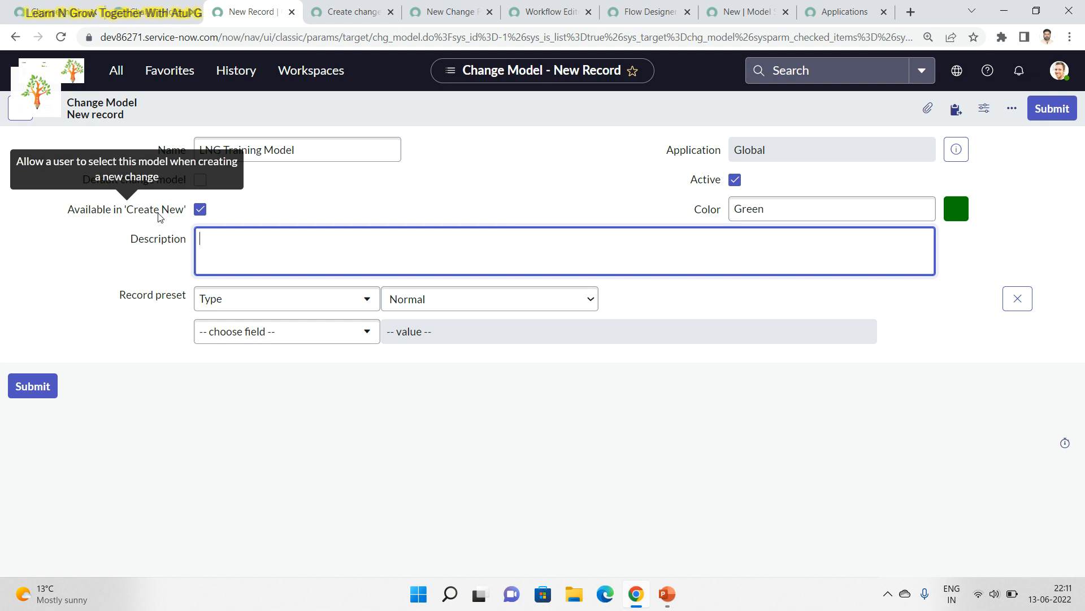
{"action": "triple_click", "coordinate": [334, 148]}
{"action": "key", "text": "ctrl+c"}
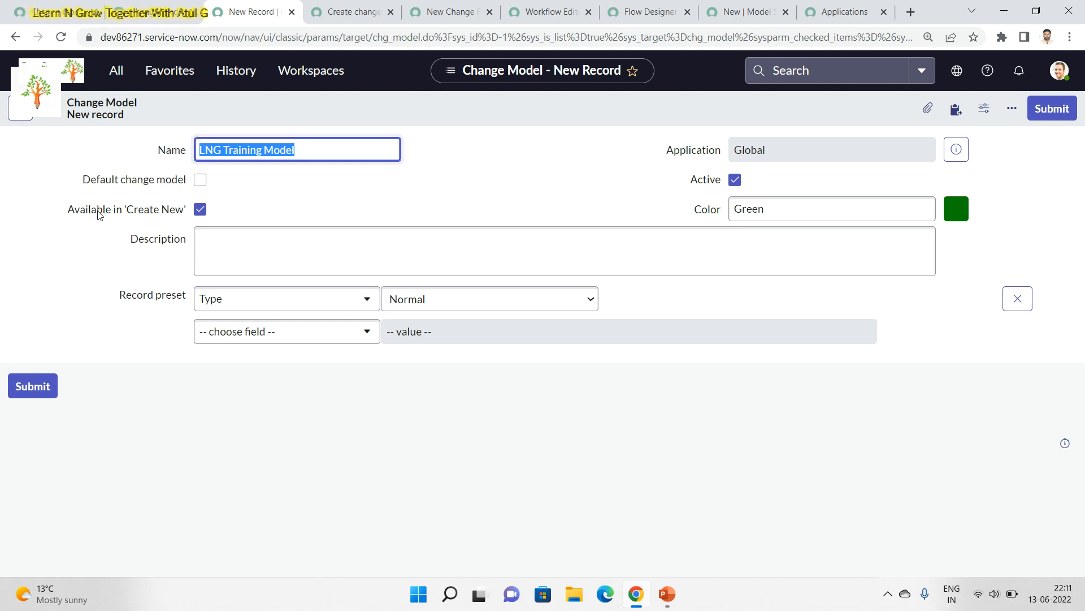
{"action": "left_click", "coordinate": [210, 244]}
{"action": "key", "text": "ctrl+v"}
{"action": "type", "text": ", YouTibe"}
{"action": "key", "text": "BackSpace"}
{"action": "key", "text": "BackSpace"}
{"action": "key", "text": "BackSpace"}
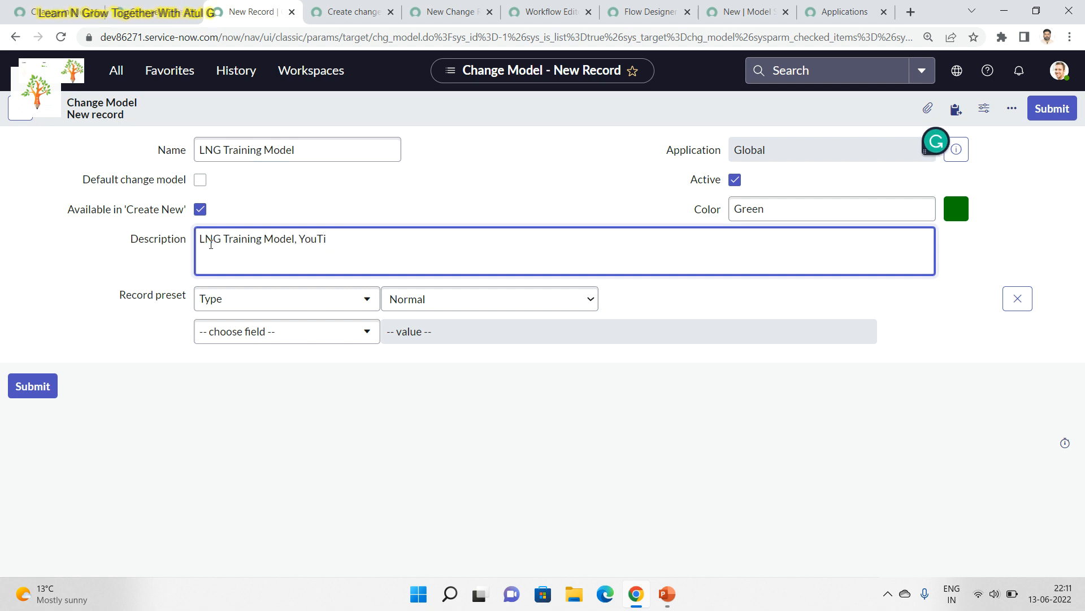
{"action": "type", "text": "ube Channel"}
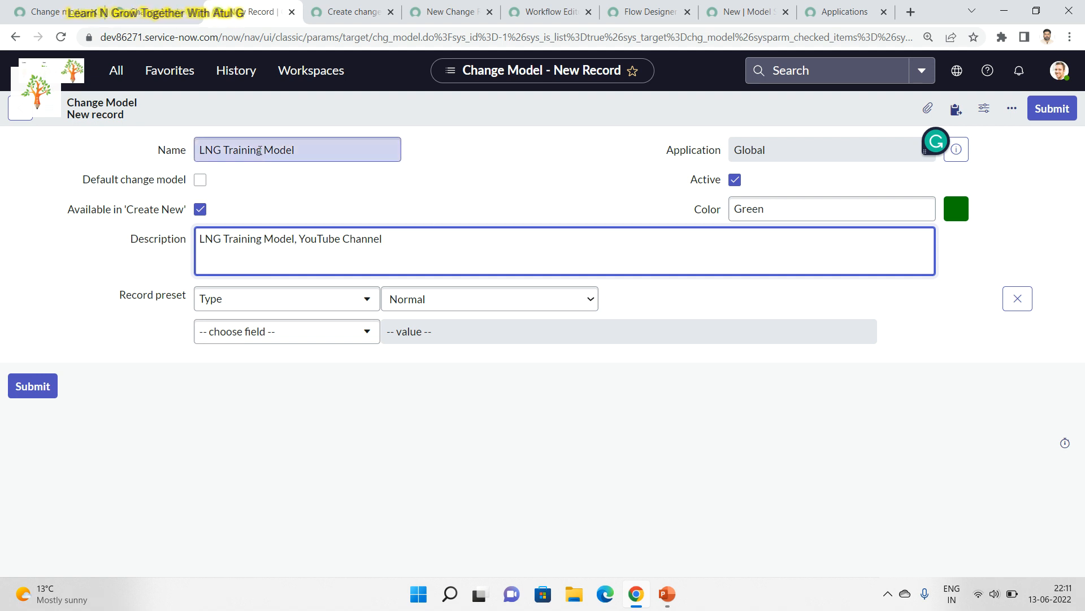
Add a record preset that sets Short description to "LNG Training Model".
{"action": "left_click", "coordinate": [365, 335]}
{"action": "type", "text": "shor"}
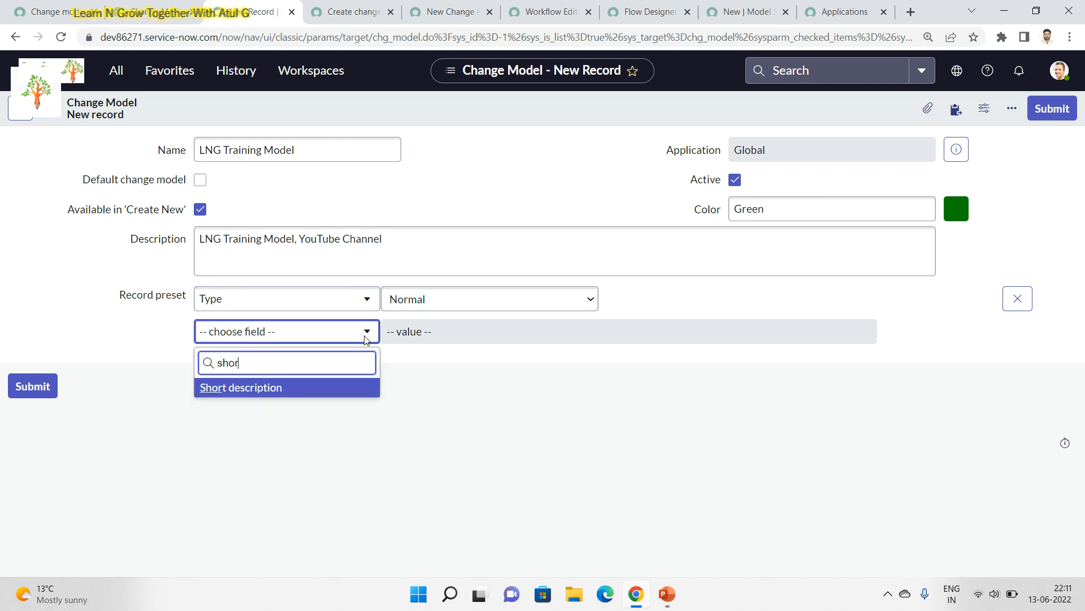
{"action": "left_click", "coordinate": [269, 387]}
{"action": "left_click", "coordinate": [468, 337]}
{"action": "key", "text": "ctrl+v"}
Add a Description record preset with "LNG Training Model" on the first line and the same text repeated six times on the second.
{"action": "left_click", "coordinate": [315, 369]}
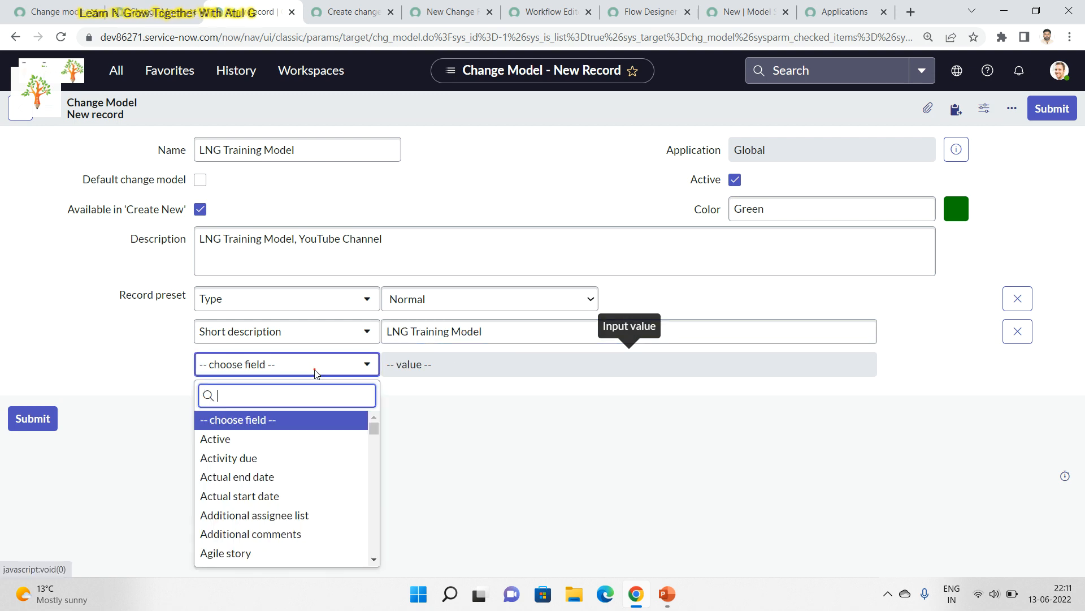
{"action": "type", "text": "desc"}
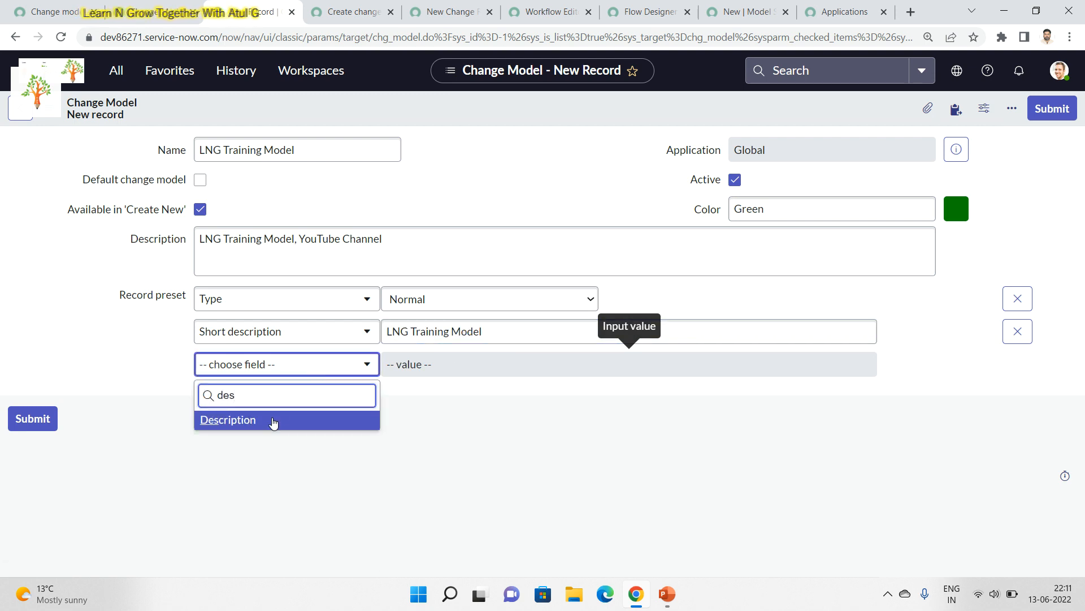
{"action": "left_click", "coordinate": [267, 421]}
{"action": "left_click", "coordinate": [381, 395]}
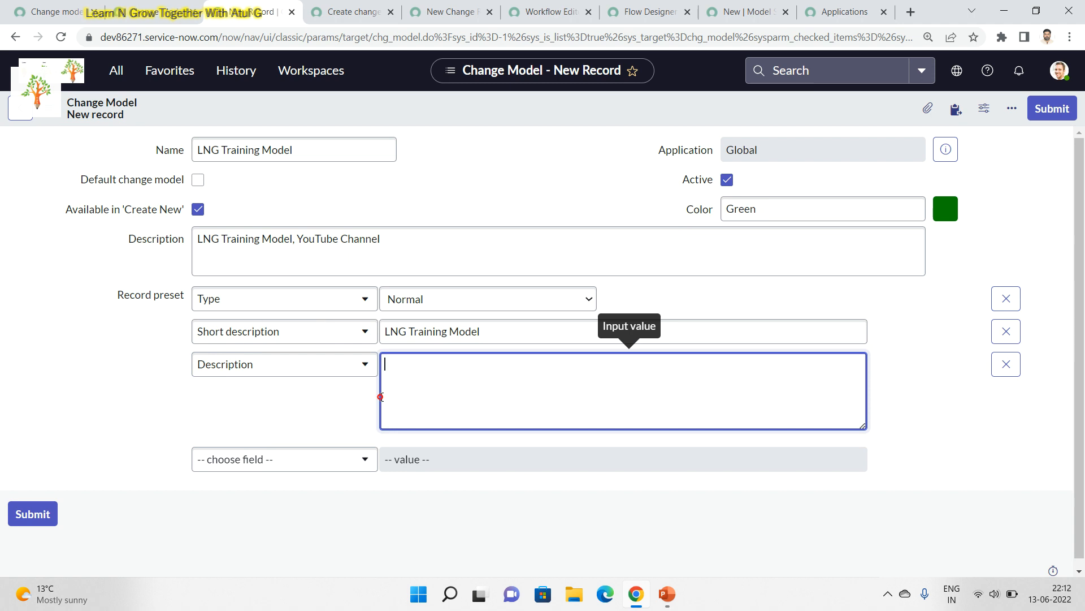
{"action": "key", "text": "ctrl+v"}
{"action": "key", "text": "Return"}
{"action": "key", "text": "ctrl+v"}
{"action": "key", "text": "ctrl+v"}
{"action": "key", "text": "ctrl+v"}
{"action": "key", "text": "ctrl+v"}
{"action": "key", "text": "ctrl+v"}
{"action": "key", "text": "ctrl+v"}
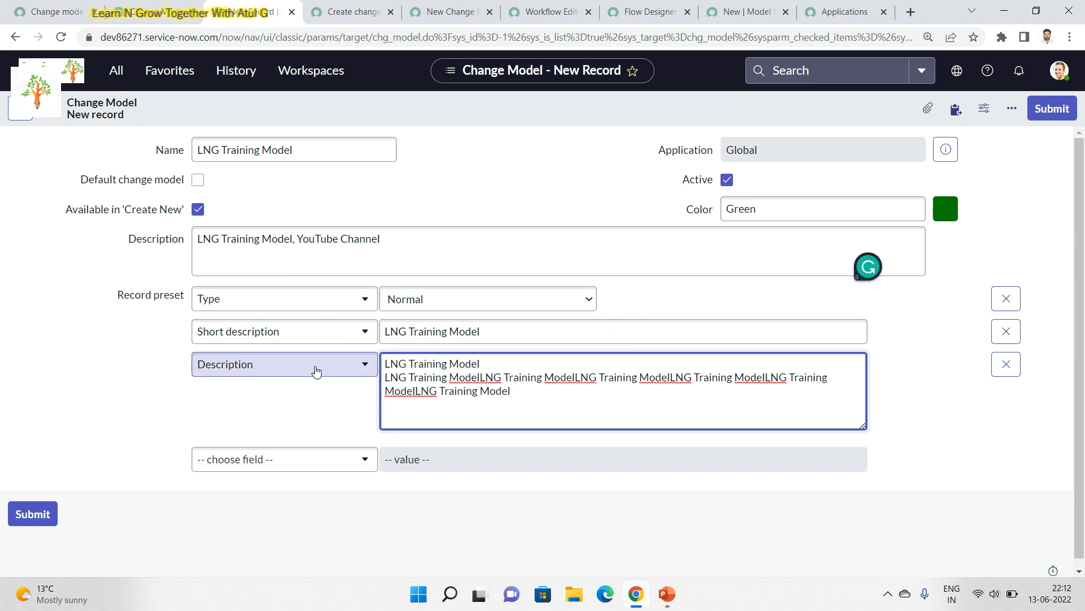
Add a record preset that sets Category to Network.
{"action": "left_click", "coordinate": [285, 459]}
{"action": "type", "text": "cate"}
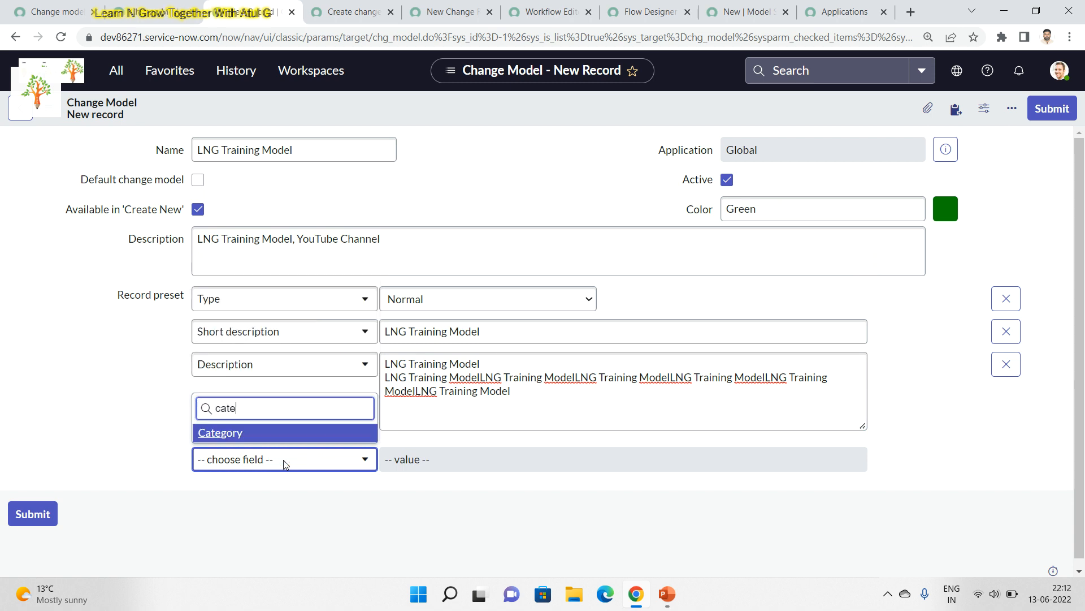
{"action": "key", "text": "Return"}
{"action": "left_click", "coordinate": [417, 459]}
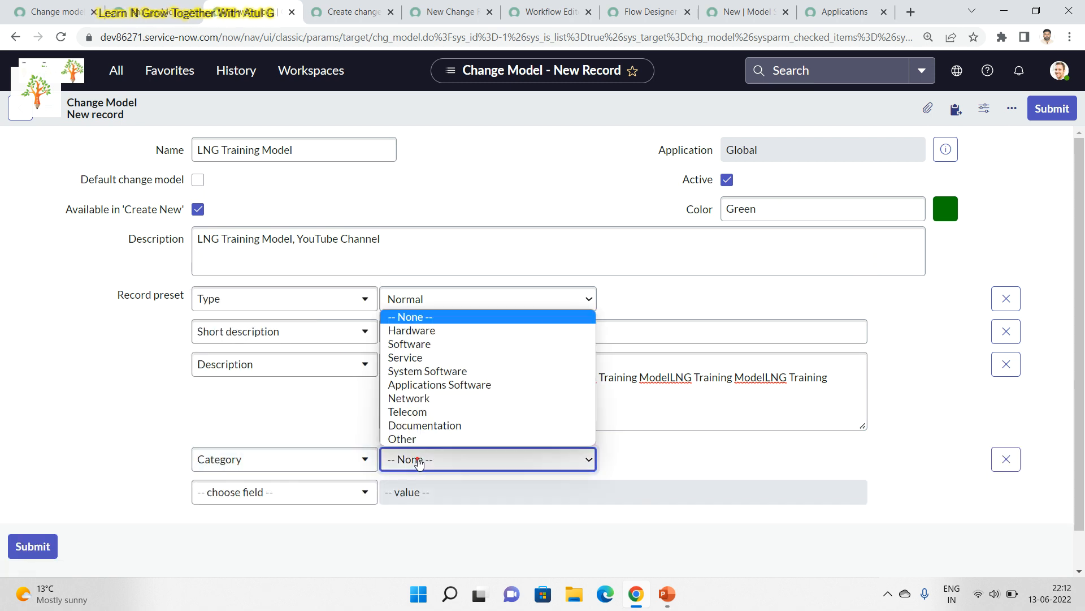
{"action": "left_click", "coordinate": [435, 400]}
Add a Change plan record preset with the value "LNG Training Model" and submit the change model.
{"action": "left_click", "coordinate": [342, 490]}
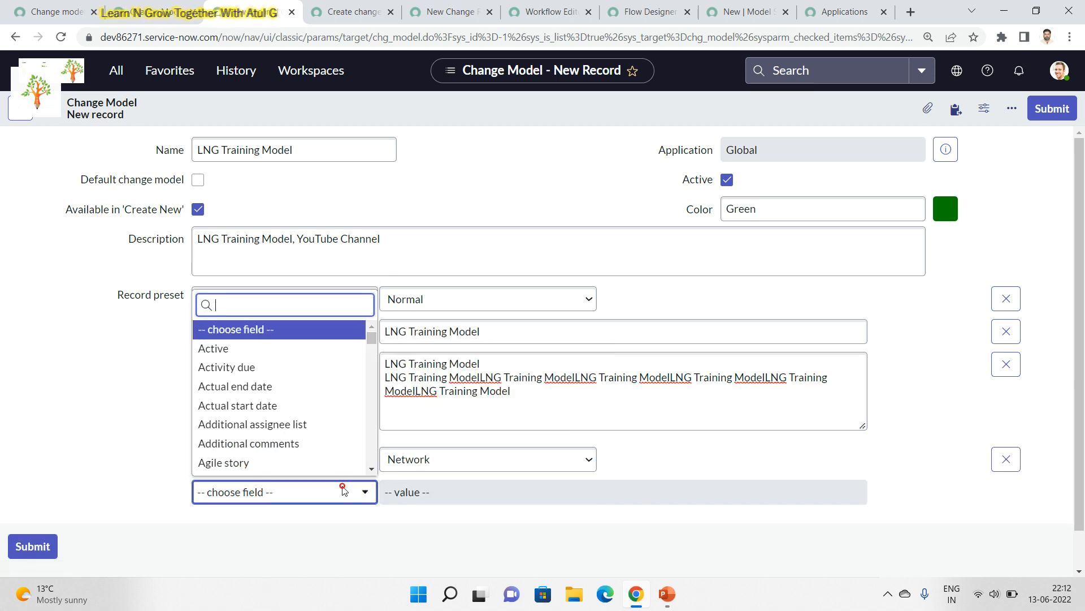
{"action": "type", "text": "paio"}
{"action": "key", "text": "BackSpace"}
{"action": "key", "text": "BackSpace"}
{"action": "key", "text": "BackSpace"}
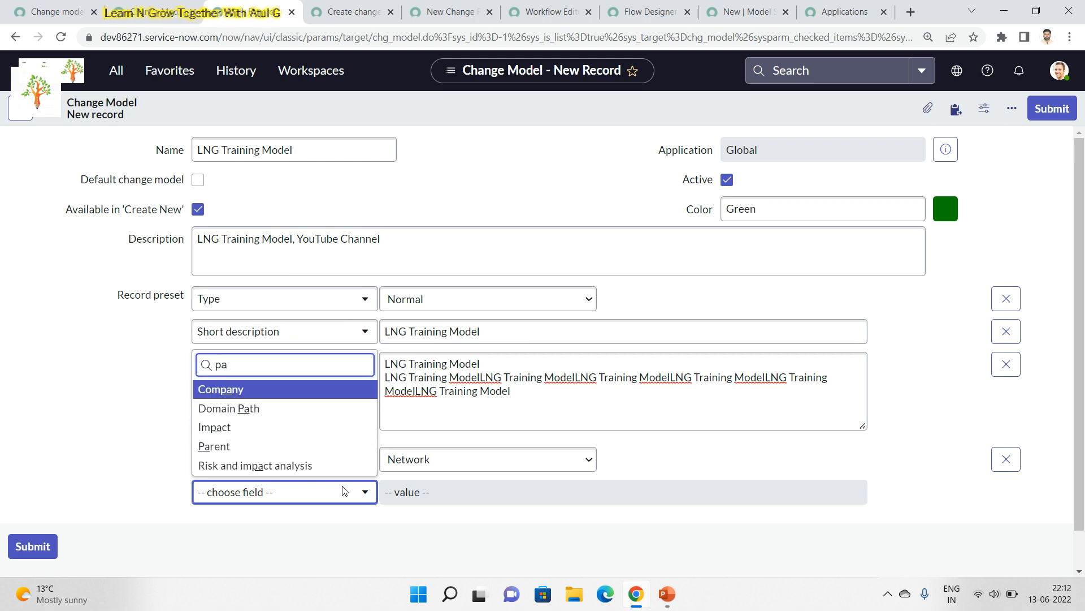
{"action": "key", "text": "BackSpace"}
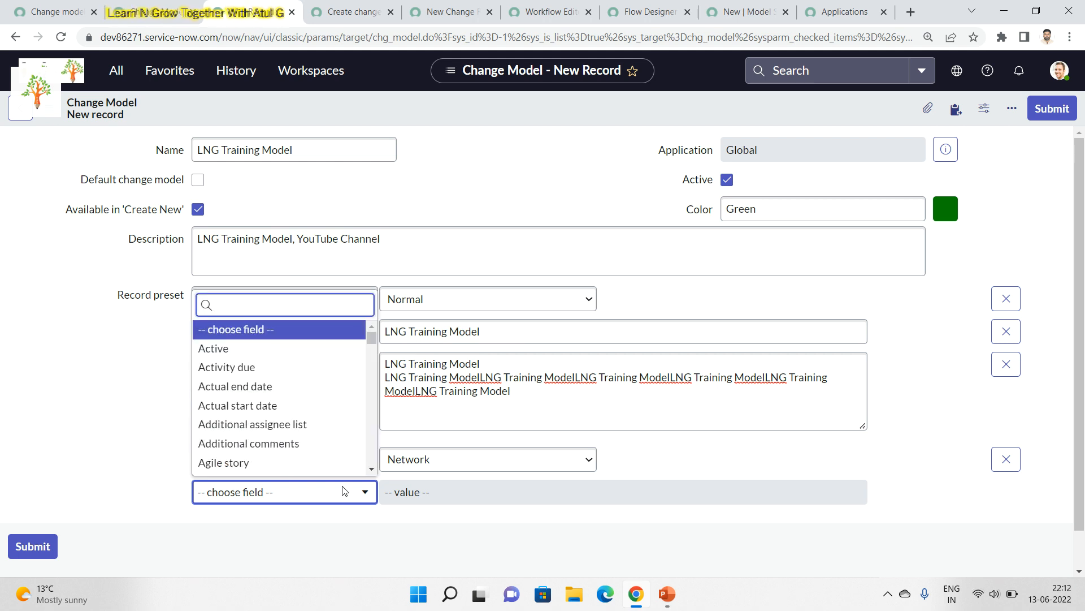
{"action": "type", "text": "change"}
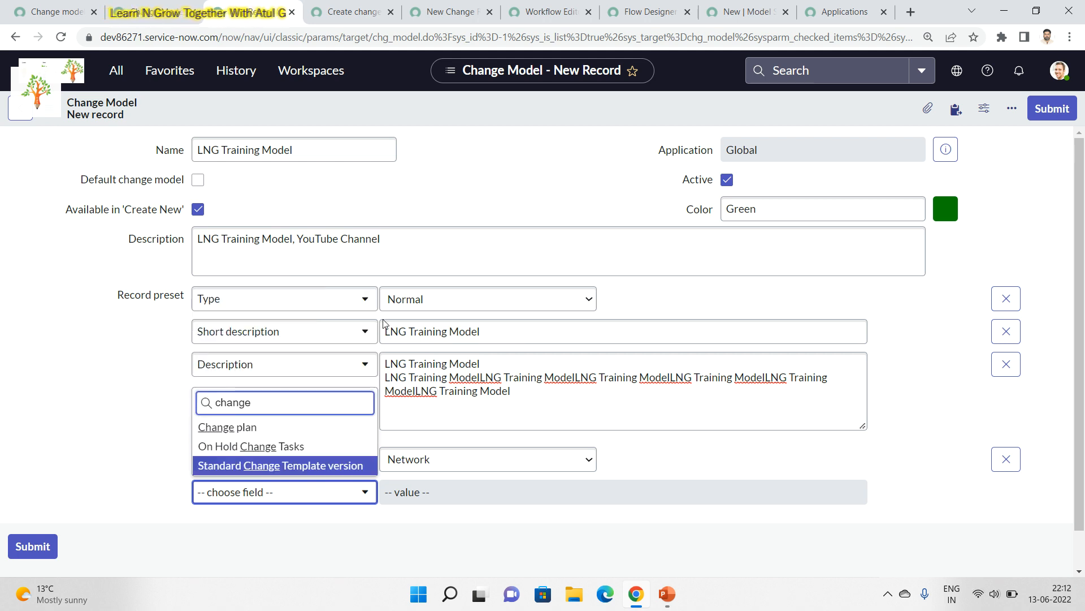
{"action": "left_click", "coordinate": [209, 425]}
{"action": "left_click", "coordinate": [458, 496]}
{"action": "key", "text": "ctrl+v"}
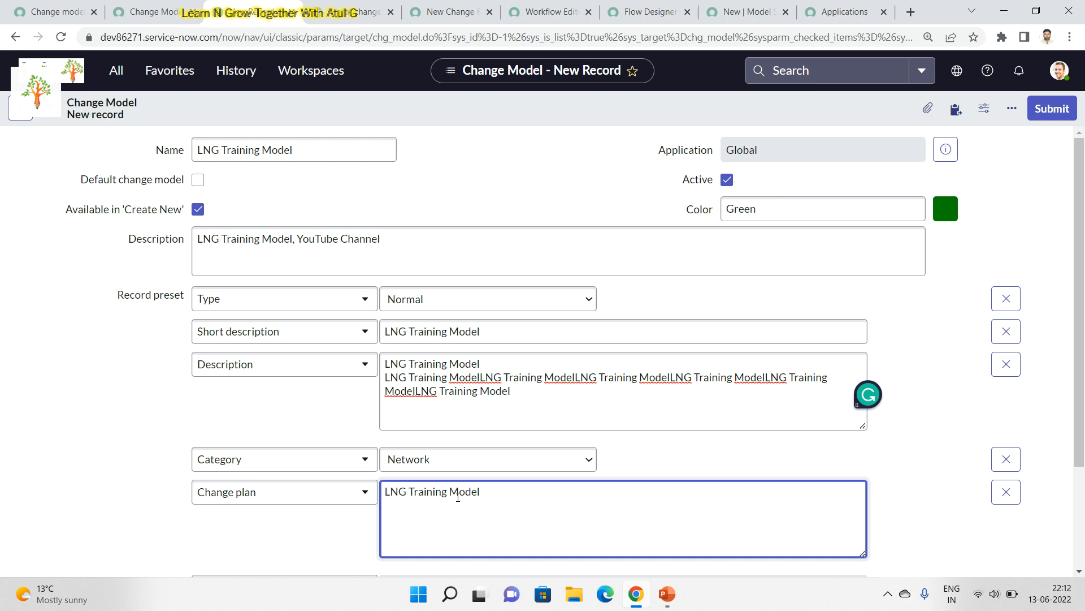
{"action": "left_click", "coordinate": [1044, 116]}
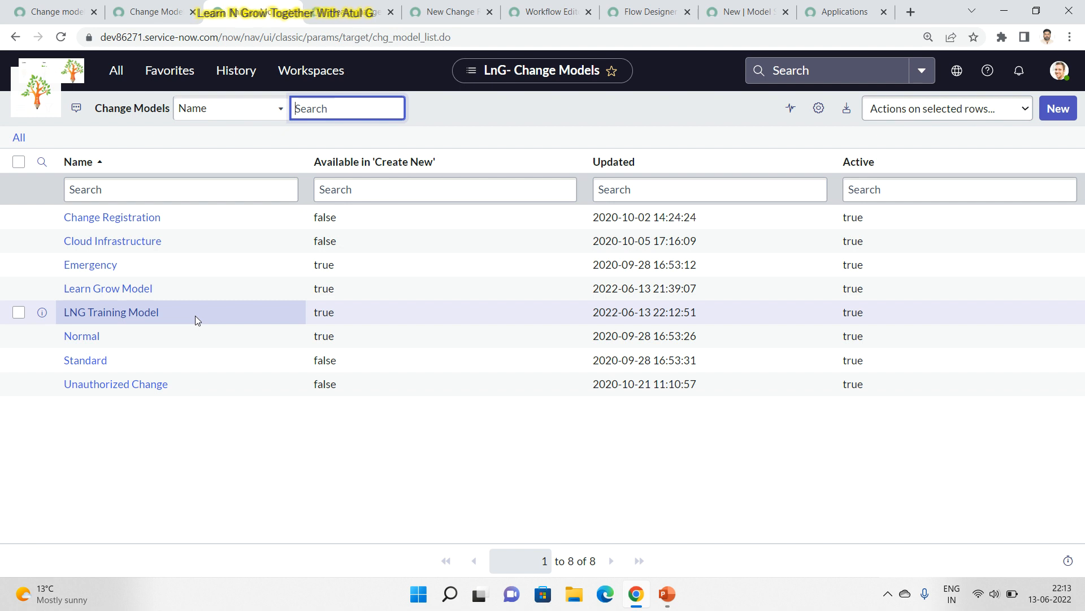
Filter the navigator by "change" and open Create New under Change in a new browser tab.
{"action": "left_click", "coordinate": [116, 70]}
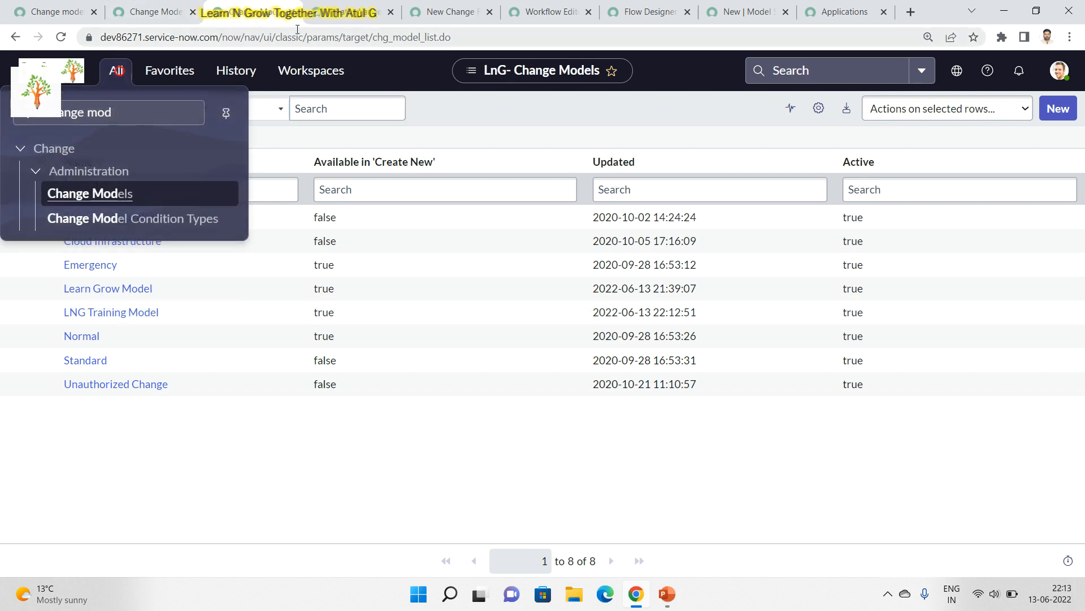
{"action": "left_click", "coordinate": [141, 110]}
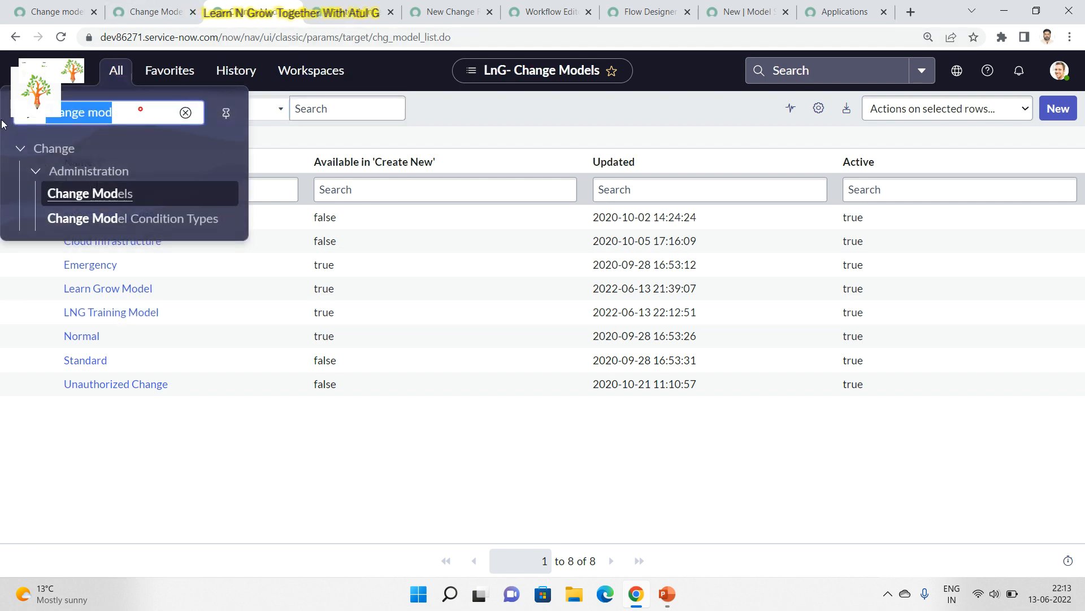
{"action": "key", "text": "BackSpace"}
{"action": "type", "text": "chnage"}
{"action": "key", "text": "BackSpace"}
{"action": "key", "text": "BackSpace"}
{"action": "key", "text": "BackSpace"}
{"action": "type", "text": "ate cha"}
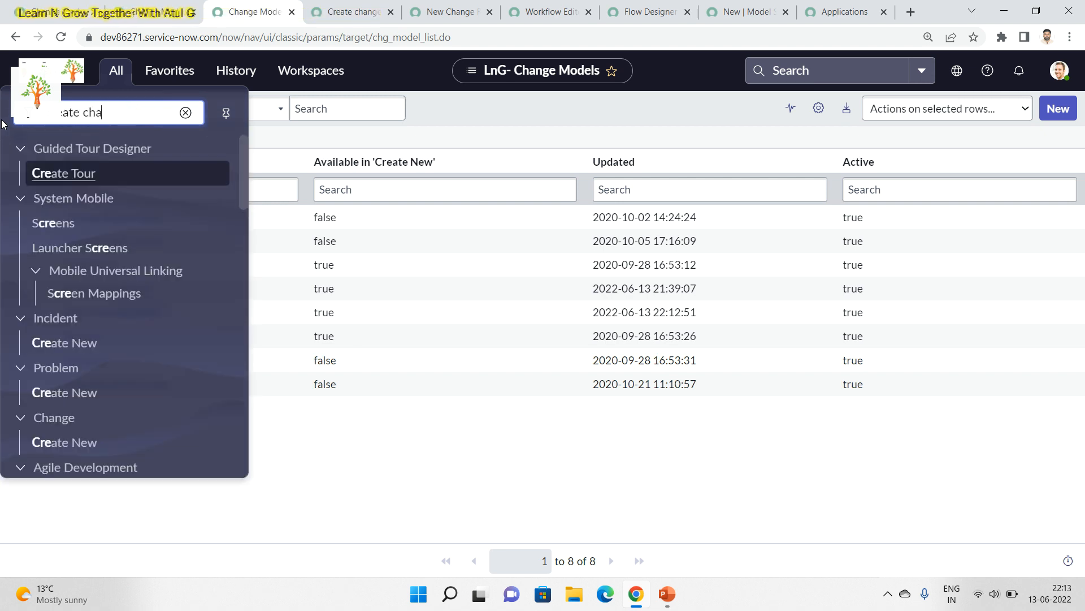
{"action": "key", "text": "BackSpace"}
{"action": "key", "text": "BackSpace"}
{"action": "key", "text": "BackSpace"}
{"action": "key", "text": "BackSpace"}
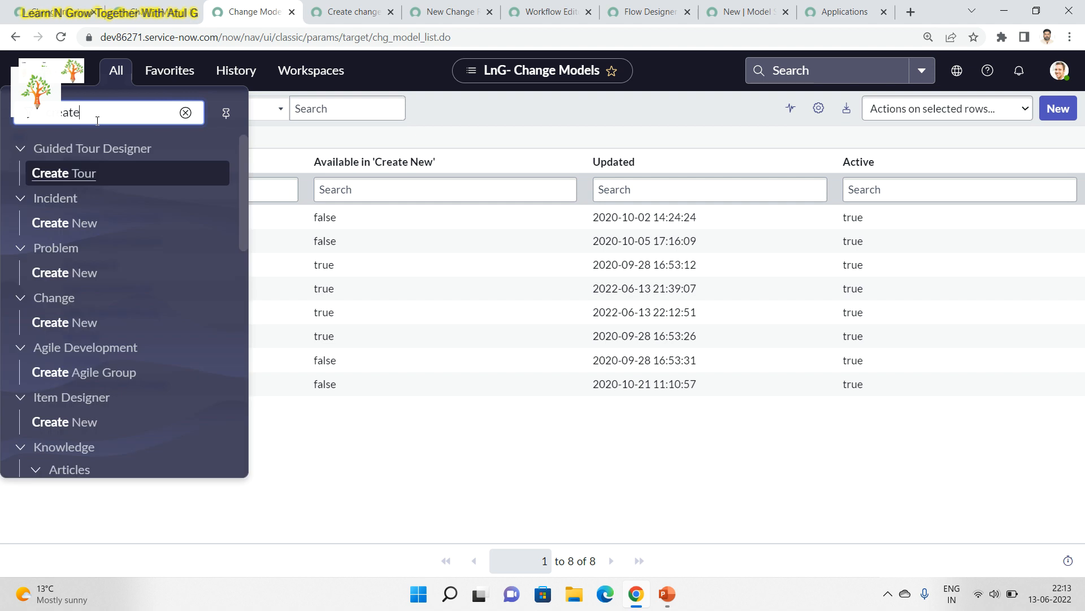
{"action": "type", "text": "change"}
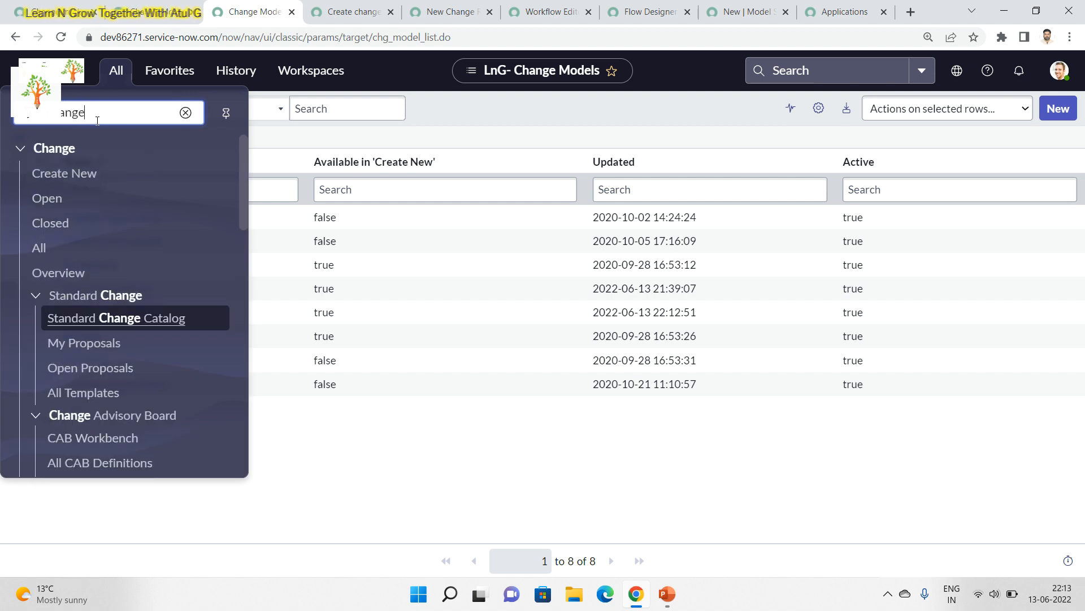
{"action": "left_click", "coordinate": [91, 179], "text": "ctrl"}
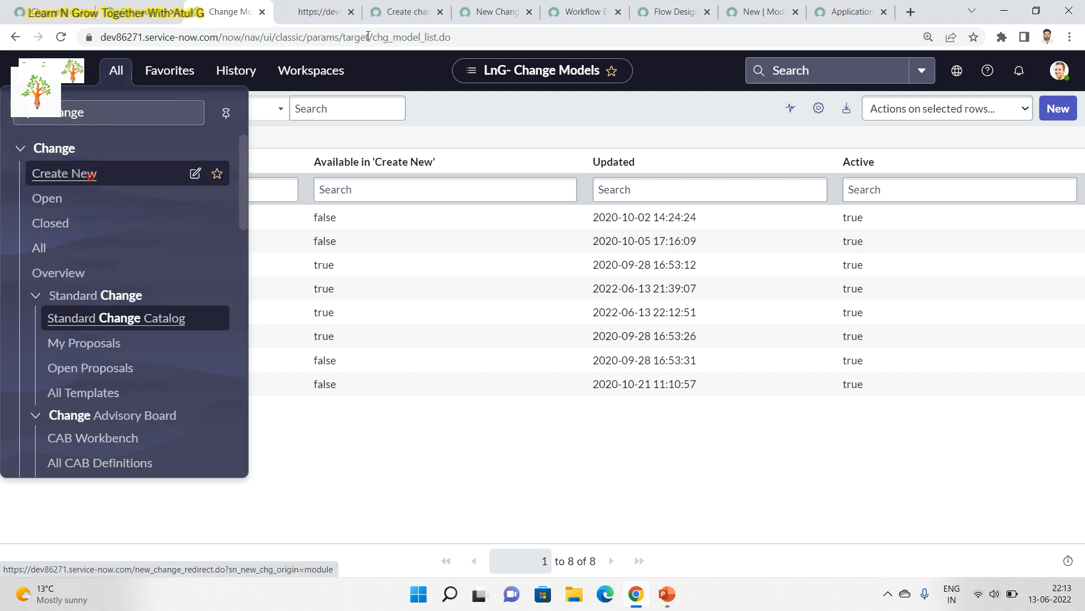
Close the leftover browser tabs, keeping only the Change Models list and the newly opened Create change request page.
{"action": "left_click", "coordinate": [440, 14]}
{"action": "left_click", "coordinate": [440, 12]}
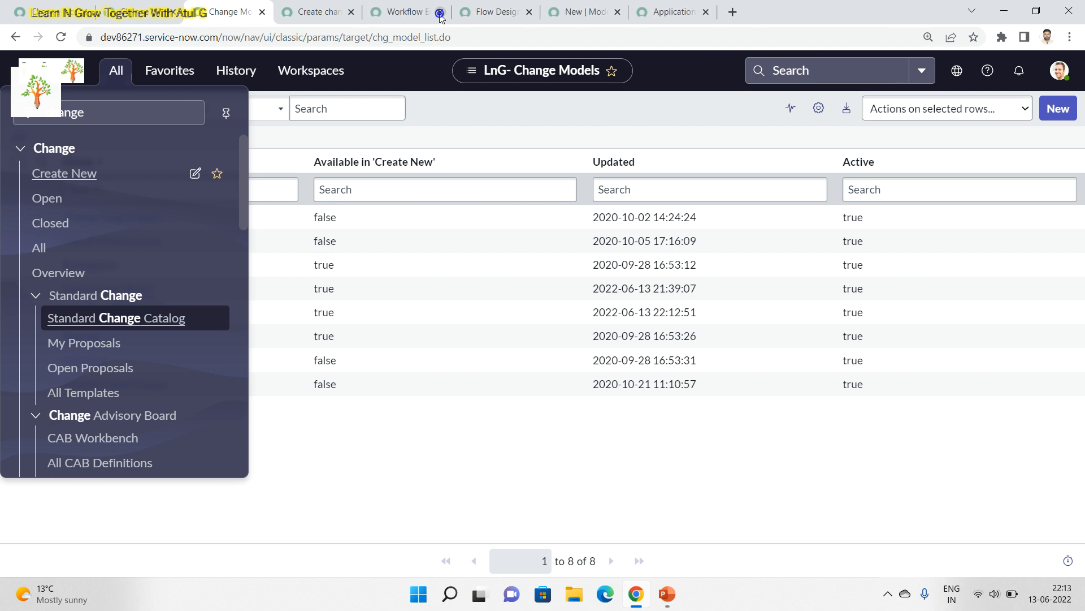
{"action": "left_click", "coordinate": [441, 12]}
{"action": "left_click", "coordinate": [440, 13]}
{"action": "left_click", "coordinate": [440, 12]}
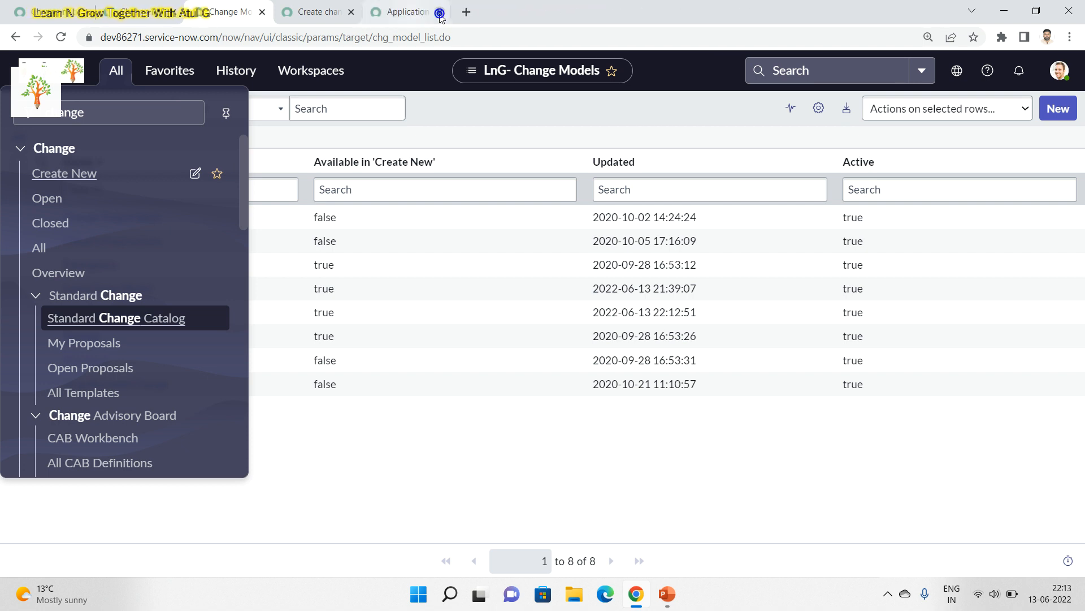
{"action": "left_click", "coordinate": [440, 12]}
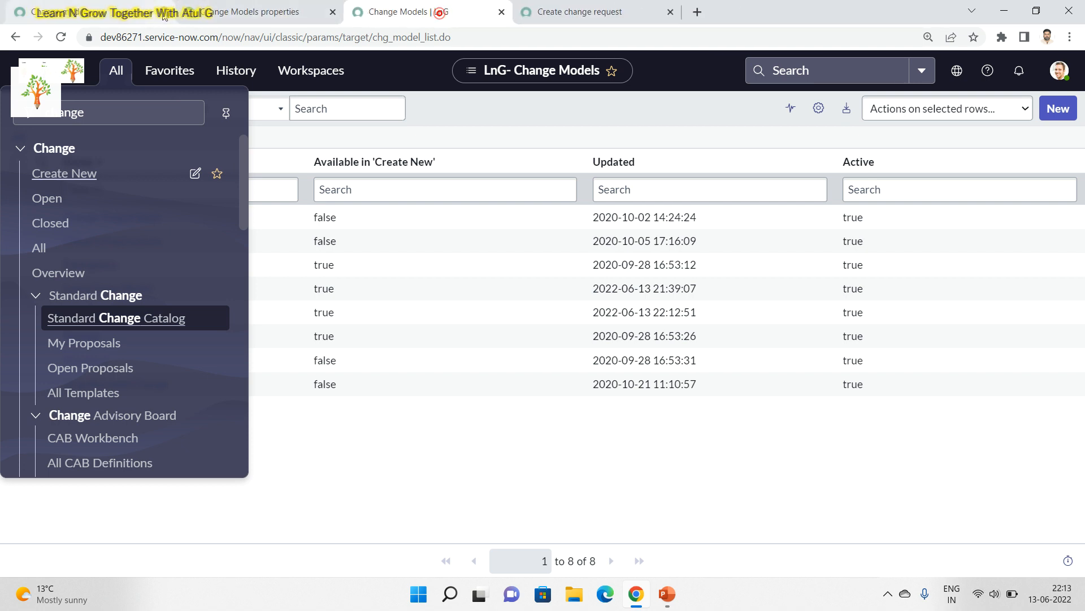
{"action": "left_click", "coordinate": [164, 12]}
{"action": "left_click", "coordinate": [164, 12]}
Start a new change request from the LNG Training Model card and check its preset short description.
{"action": "left_click", "coordinate": [241, 13]}
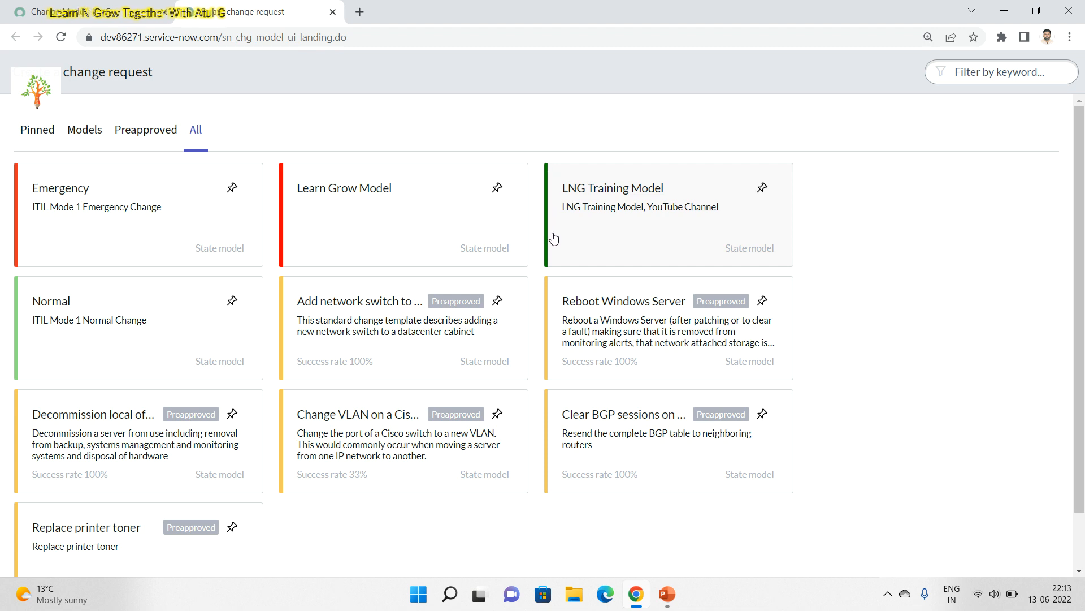
{"action": "left_click", "coordinate": [675, 210]}
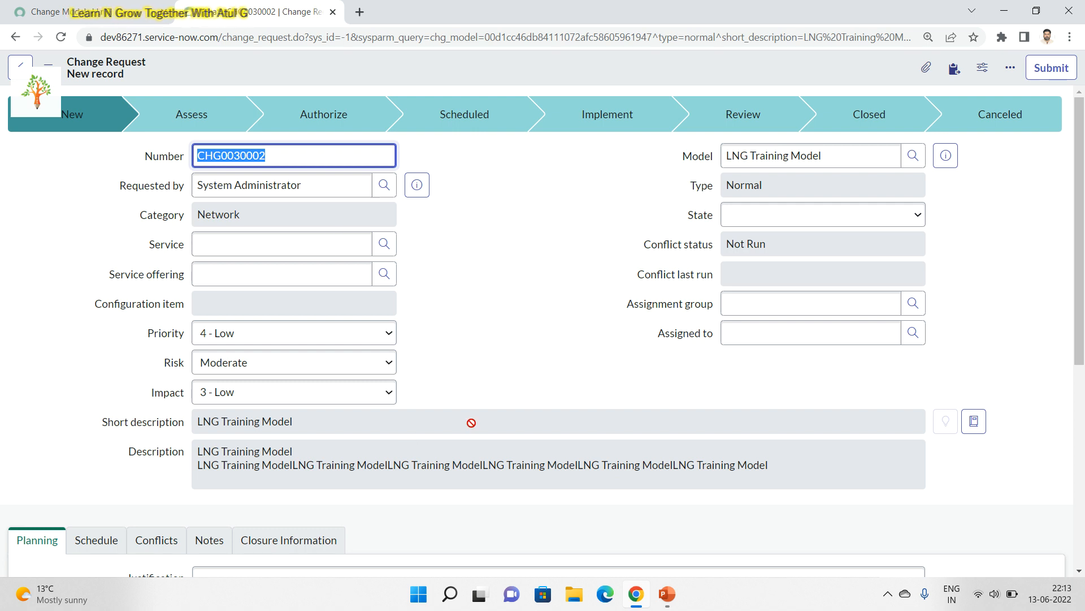
{"action": "double_click", "coordinate": [420, 422]}
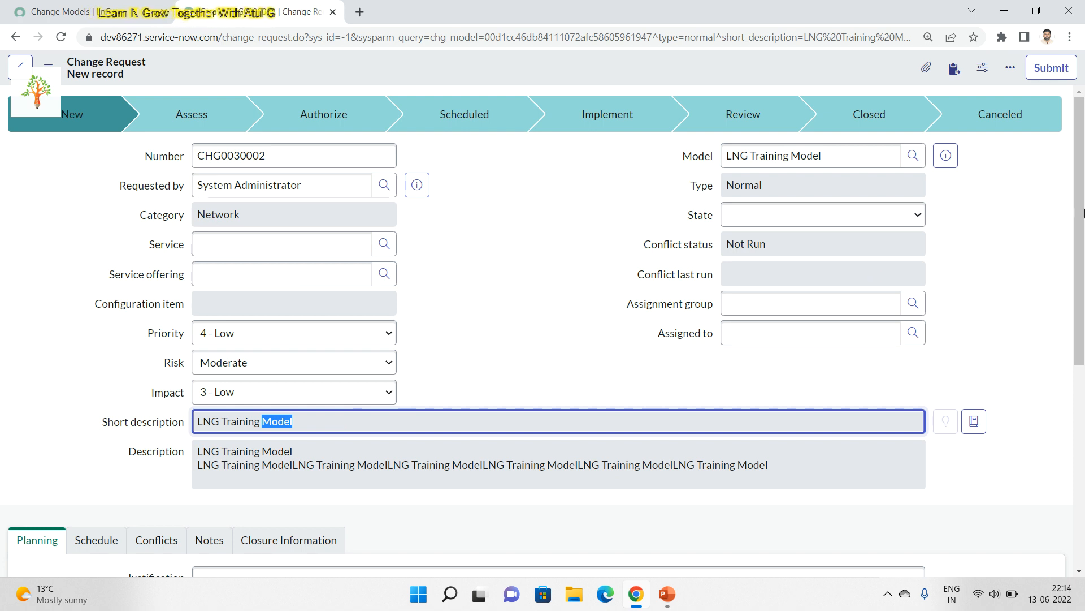
Review the new change request's Planning fields and the choices offered for its State.
{"action": "left_click_drag", "start_coordinate": [1078, 206], "coordinate": [1080, 408]}
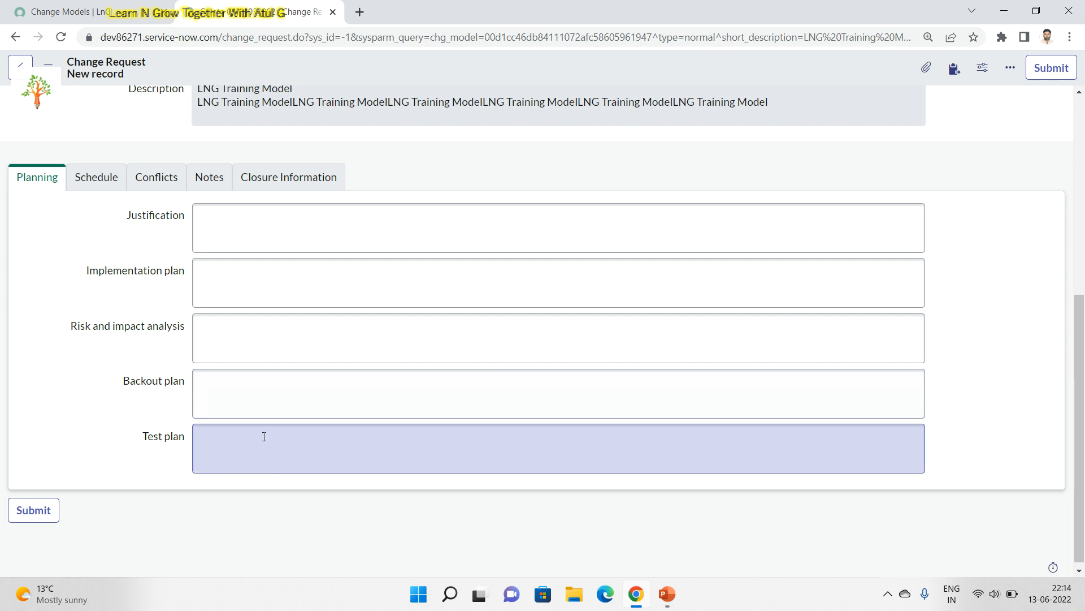
{"action": "left_click_drag", "start_coordinate": [1081, 376], "coordinate": [1083, 161]}
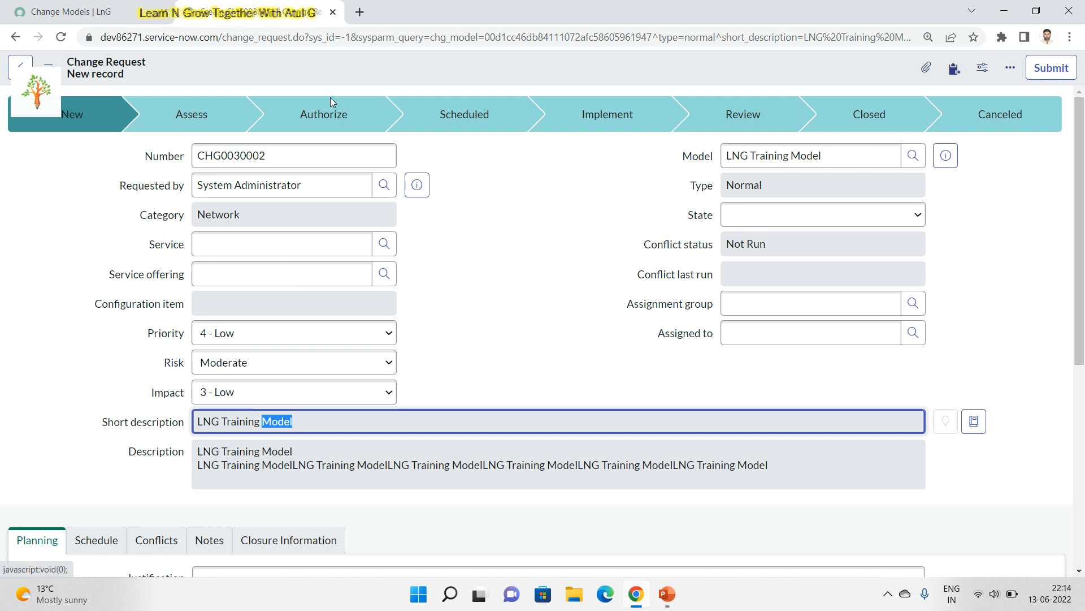
{"action": "left_click", "coordinate": [778, 215]}
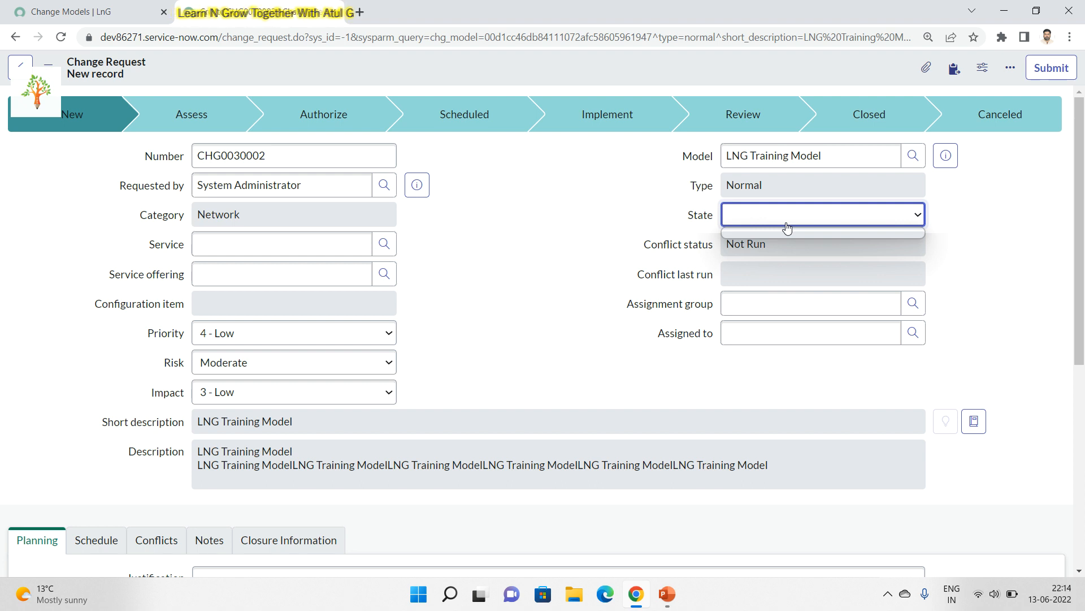
Return to the Change Models list and open the LNG Training Model record.
{"action": "left_click", "coordinate": [77, 12]}
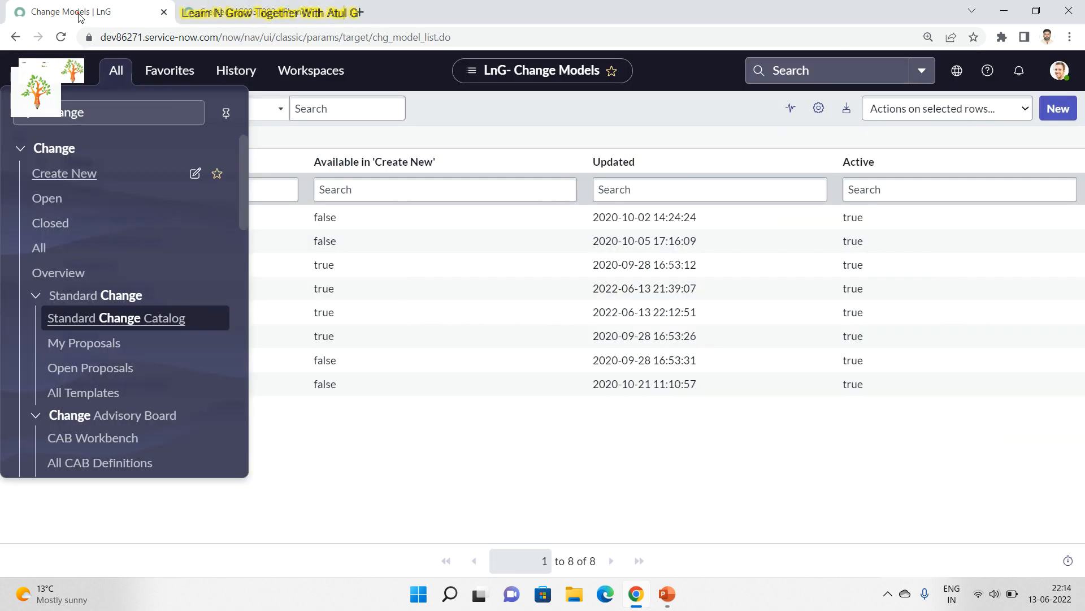
{"action": "left_click", "coordinate": [398, 439]}
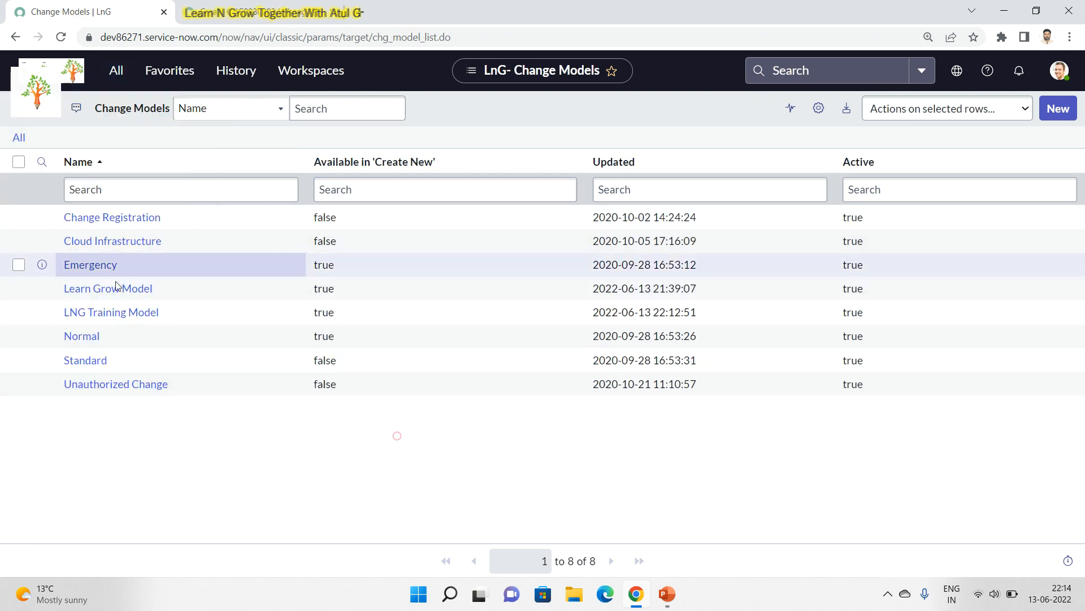
{"action": "left_click", "coordinate": [103, 316]}
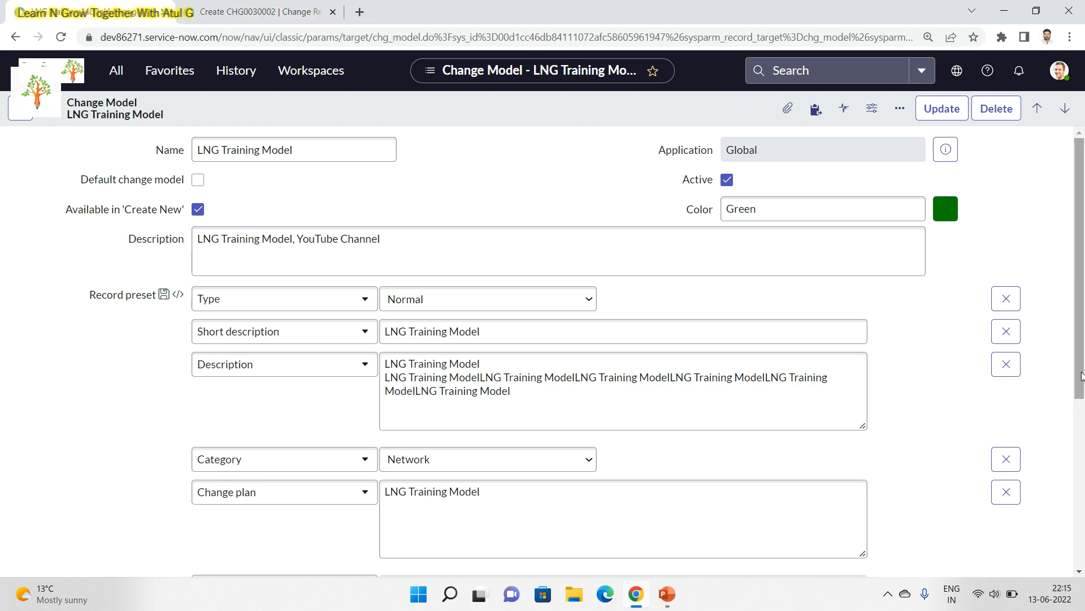
Add a model state New to LNG Training Model, mark it as the initial state, and submit it.
{"action": "scroll", "coordinate": [1075, 375], "scroll_direction": "down", "scroll_amount": 5}
{"action": "left_click", "coordinate": [1038, 417]}
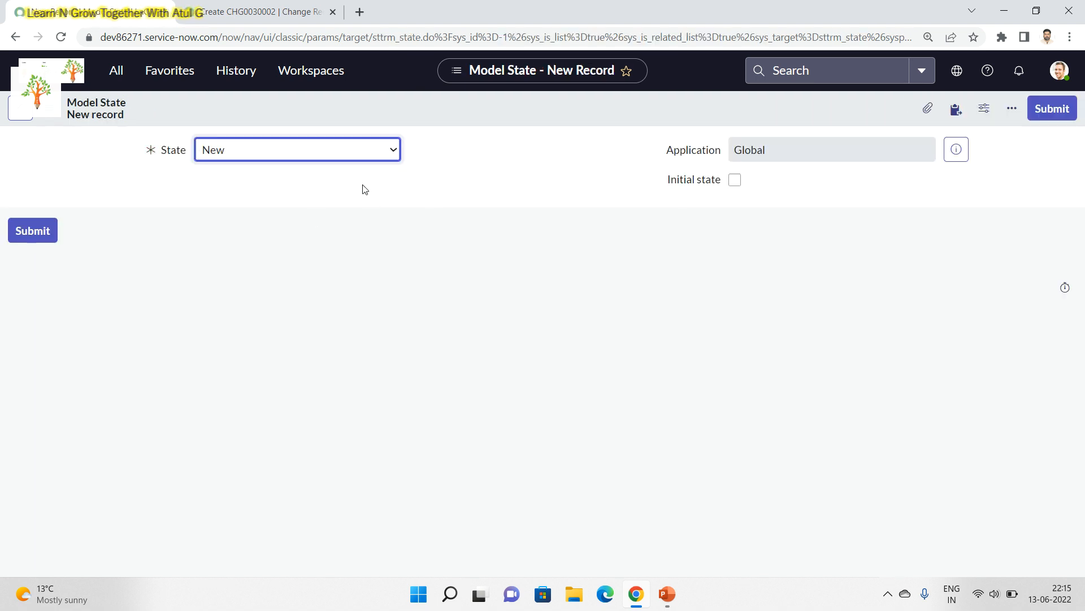
{"action": "left_click", "coordinate": [363, 148]}
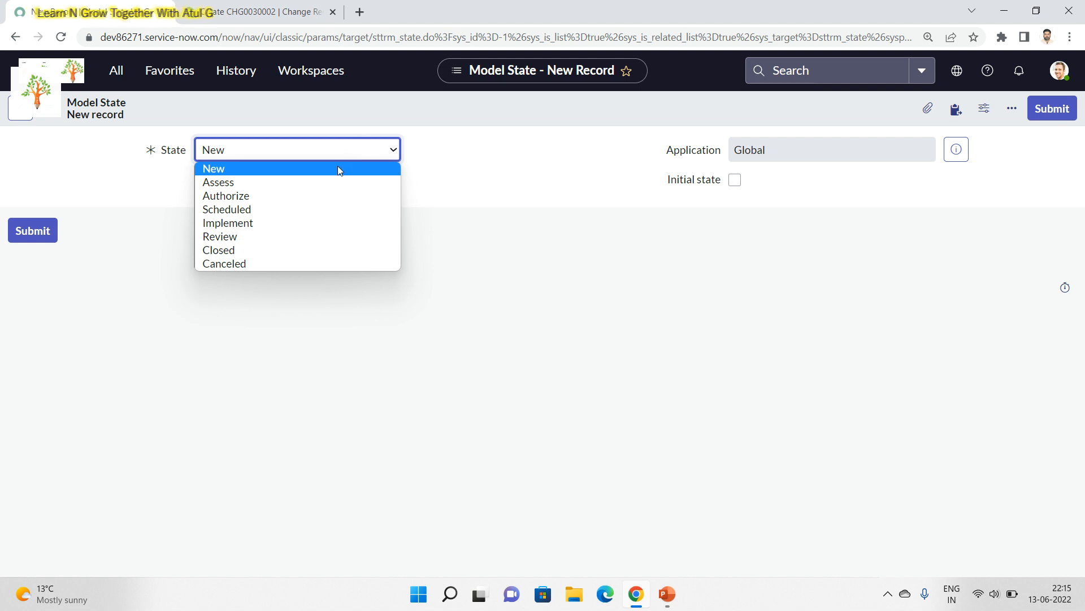
{"action": "left_click", "coordinate": [339, 169]}
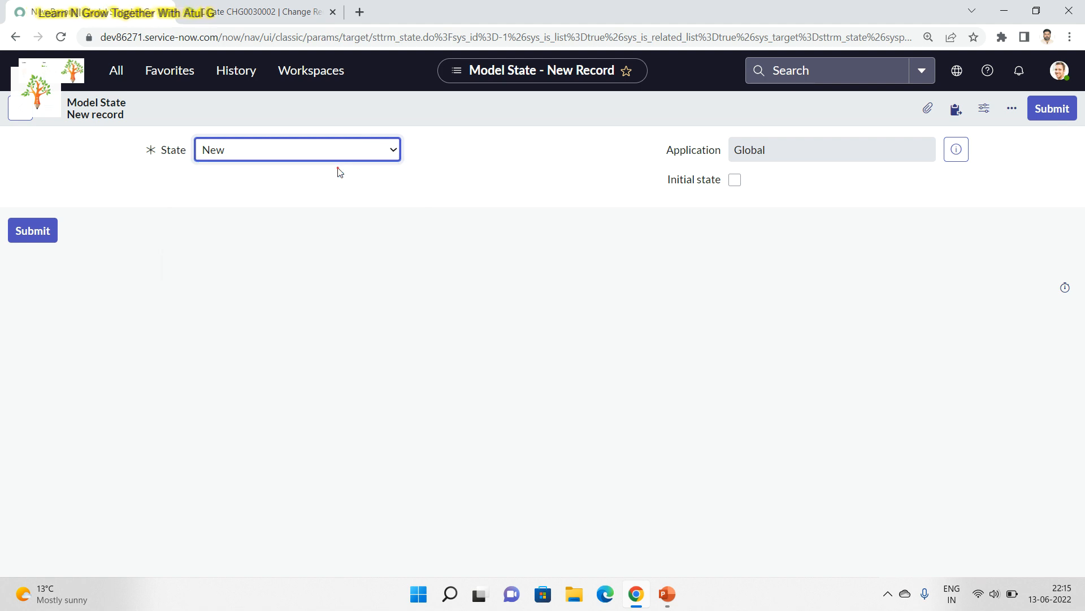
{"action": "left_click", "coordinate": [735, 181]}
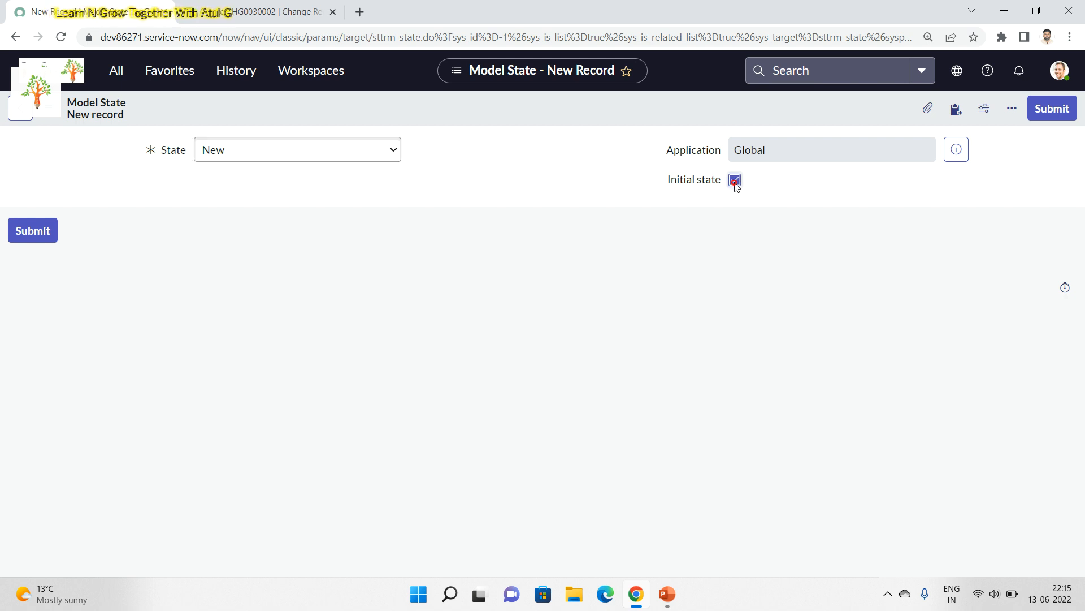
{"action": "left_click", "coordinate": [40, 228]}
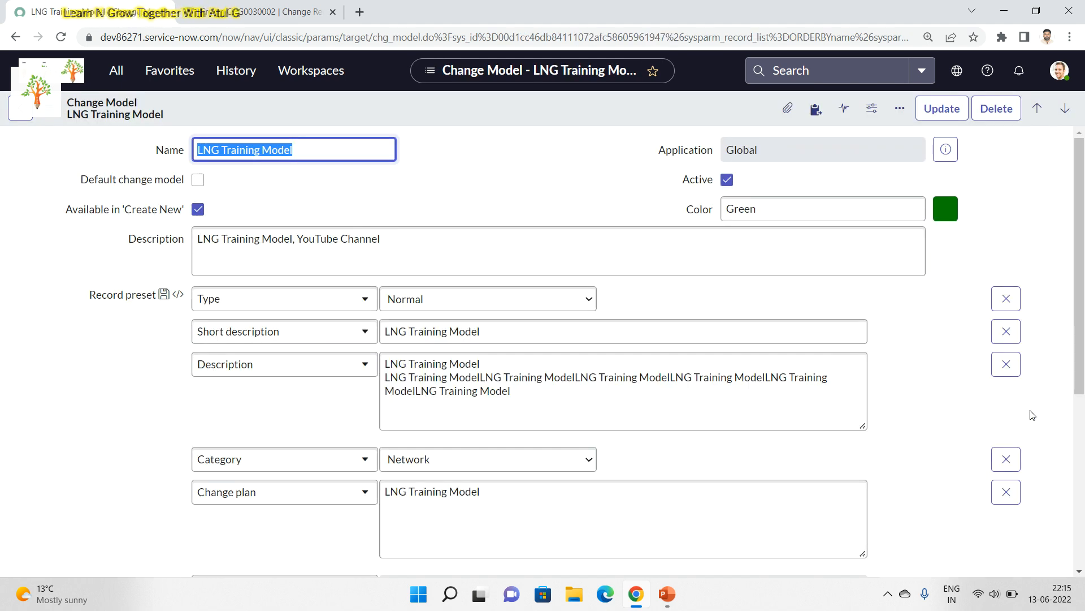
Remove the Description, Category and Change plan record presets from LNG Training Model and save the record.
{"action": "left_click", "coordinate": [1009, 373]}
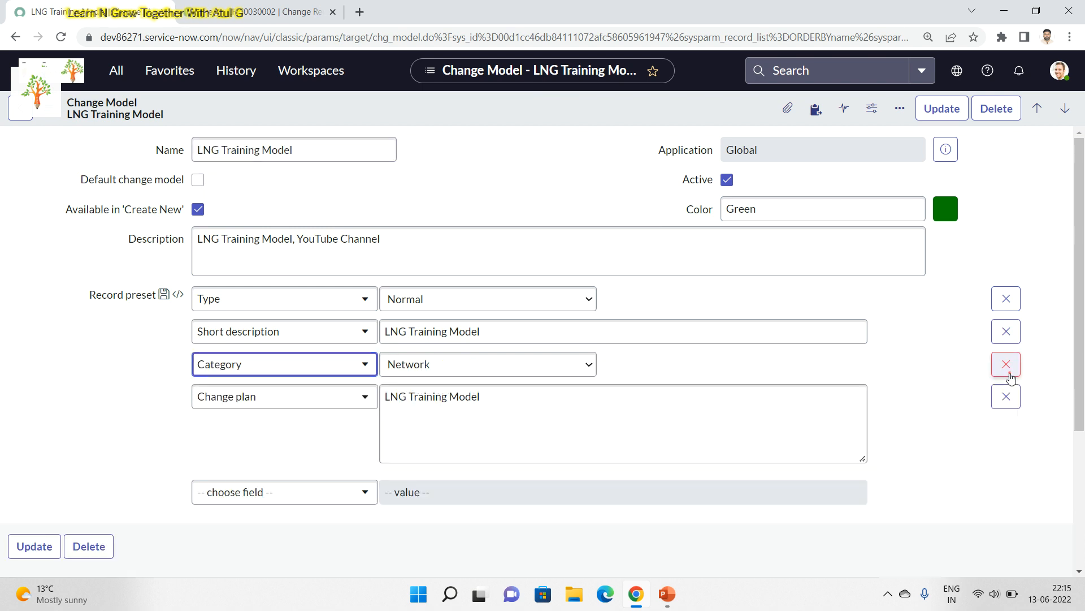
{"action": "left_click", "coordinate": [1009, 375]}
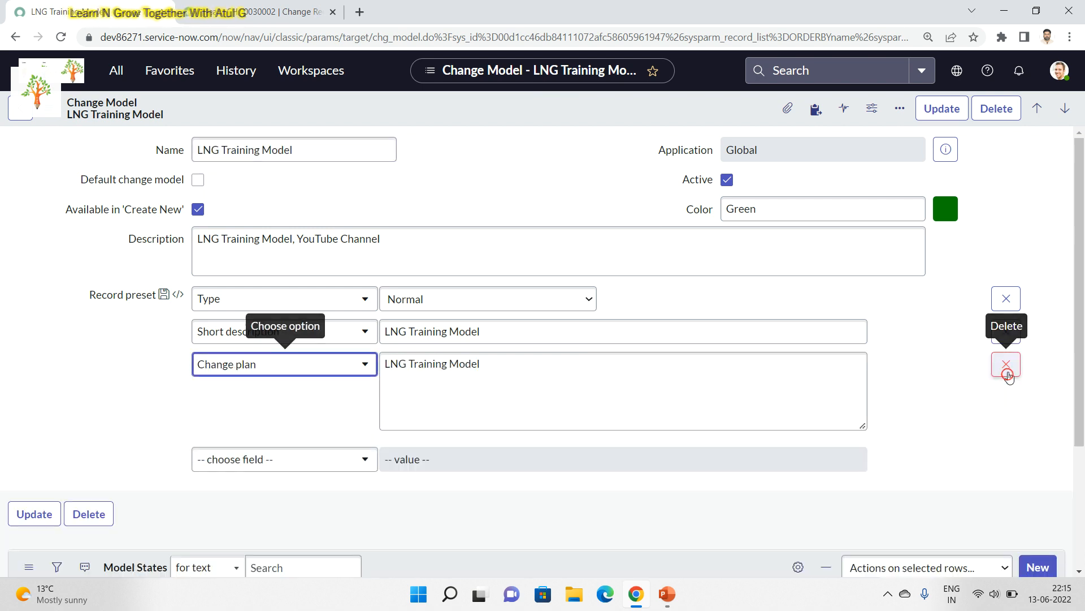
{"action": "left_click", "coordinate": [1009, 374]}
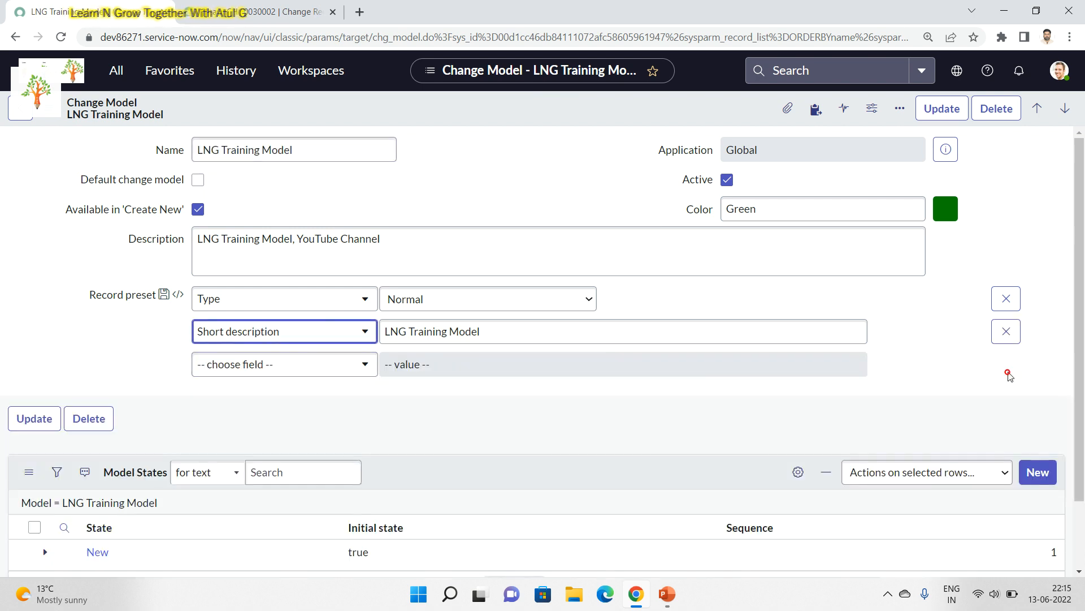
{"action": "right_click", "coordinate": [561, 113]}
{"action": "left_click", "coordinate": [588, 124]}
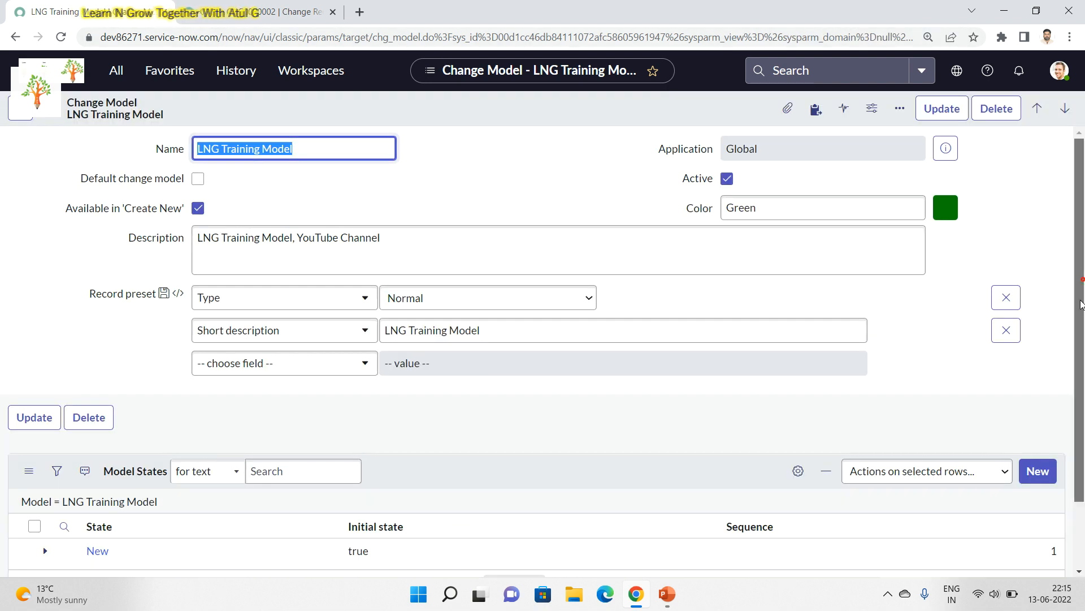
Add a non-initial model state Authorize to LNG Training Model and submit it.
{"action": "scroll", "coordinate": [1081, 283], "scroll_direction": "down", "scroll_amount": 2}
{"action": "left_click", "coordinate": [1038, 391]}
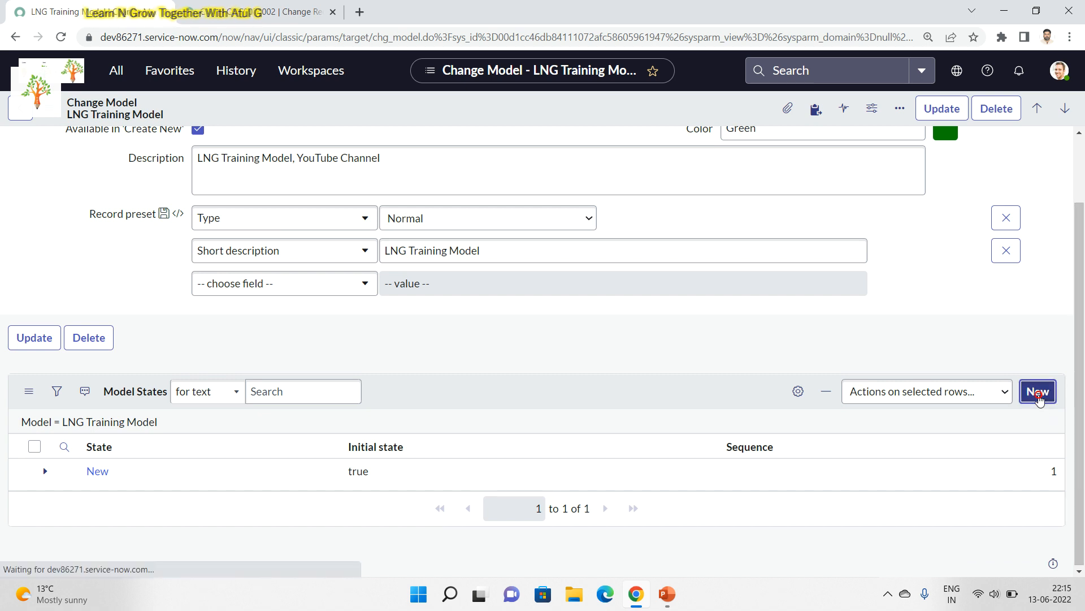
{"action": "left_click", "coordinate": [377, 161]}
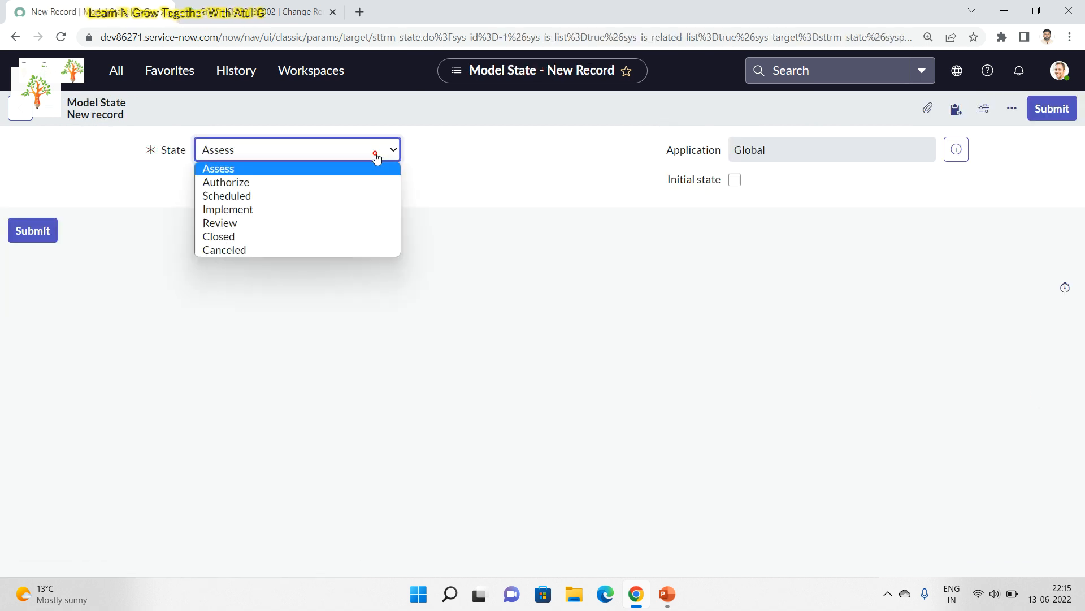
{"action": "left_click", "coordinate": [273, 182]}
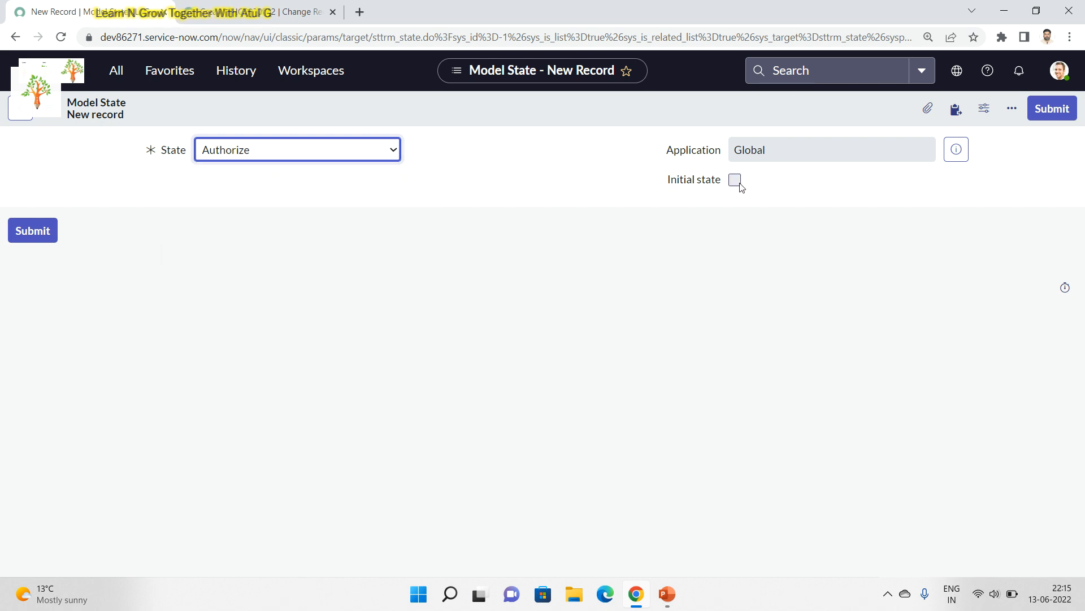
{"action": "left_click", "coordinate": [36, 231]}
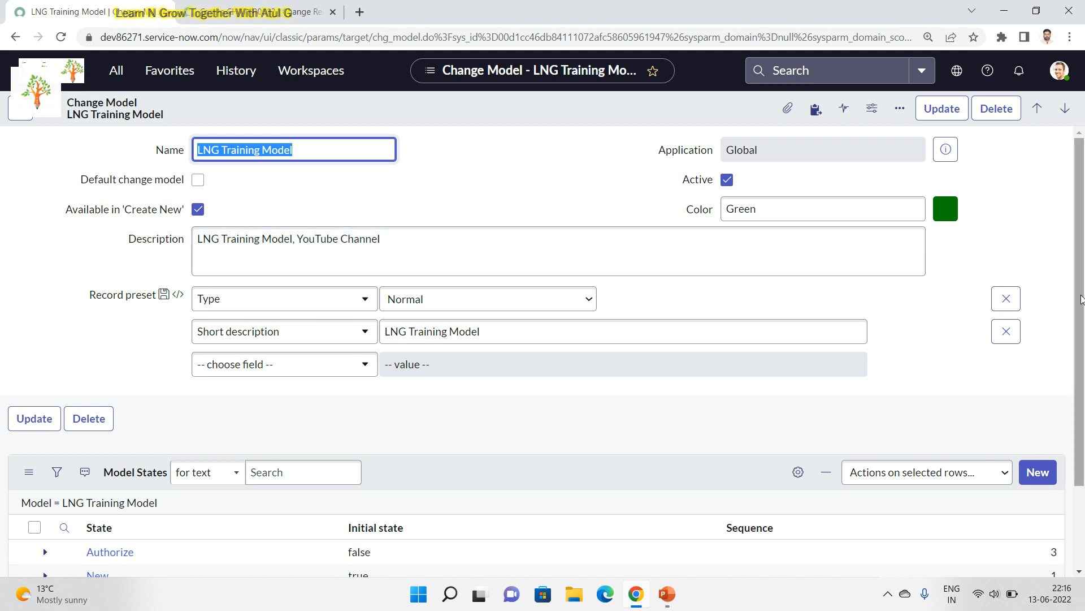
Add a non-initial model state Implement to LNG Training Model and submit it.
{"action": "left_click_drag", "start_coordinate": [1080, 297], "coordinate": [1084, 457]}
{"action": "left_click", "coordinate": [1045, 373]}
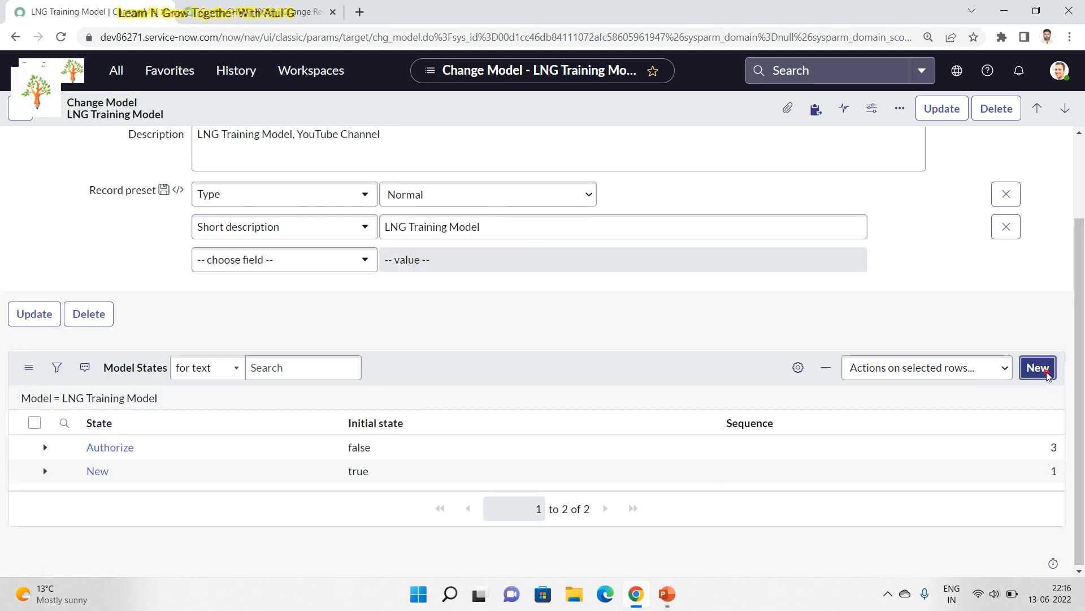
{"action": "left_click", "coordinate": [352, 146]}
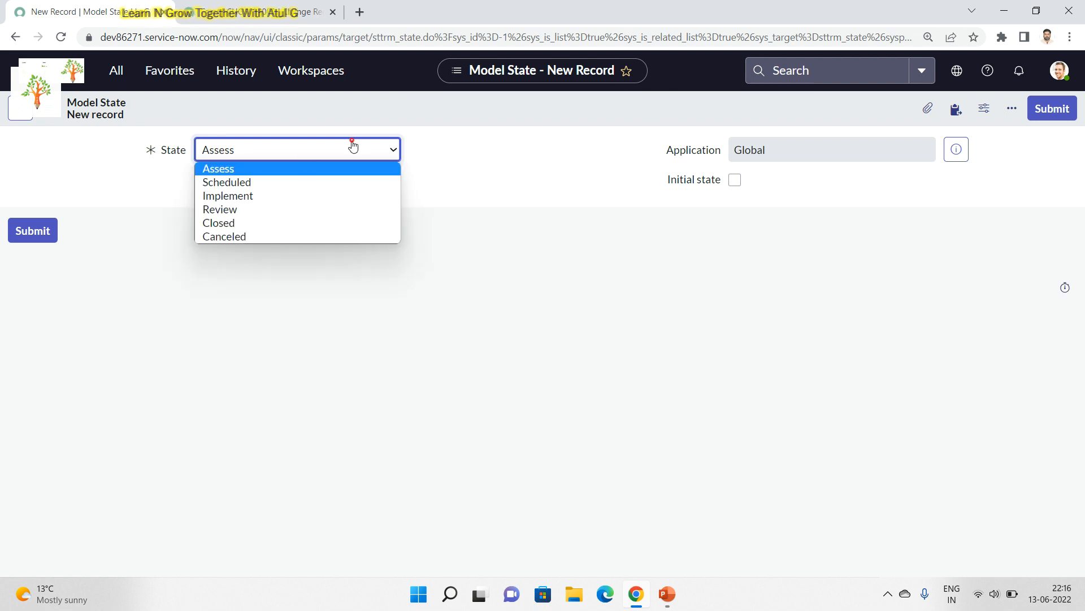
{"action": "left_click", "coordinate": [247, 198]}
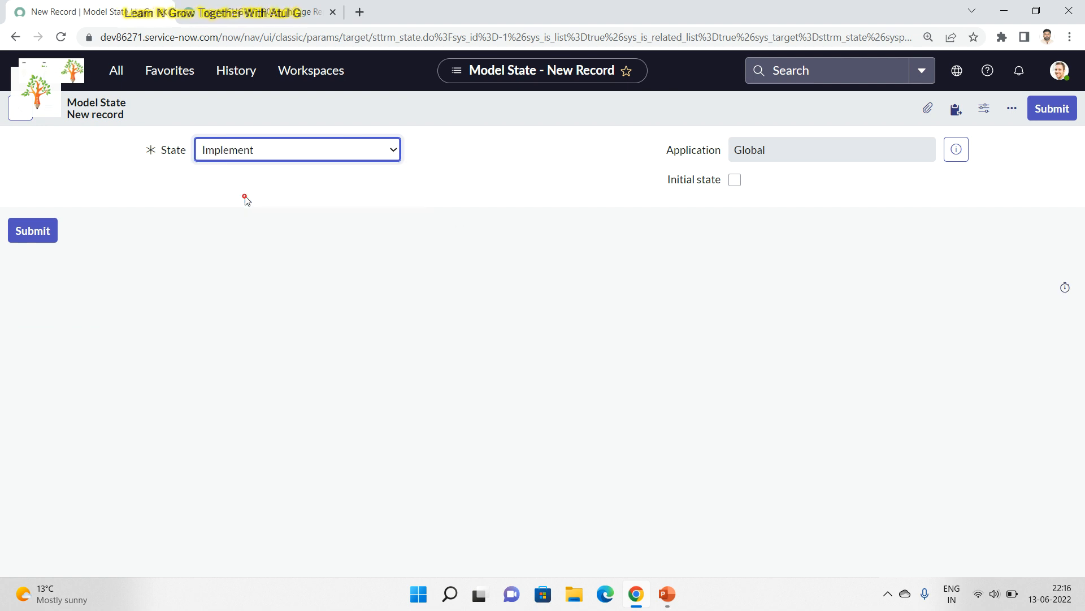
{"action": "left_click", "coordinate": [24, 240]}
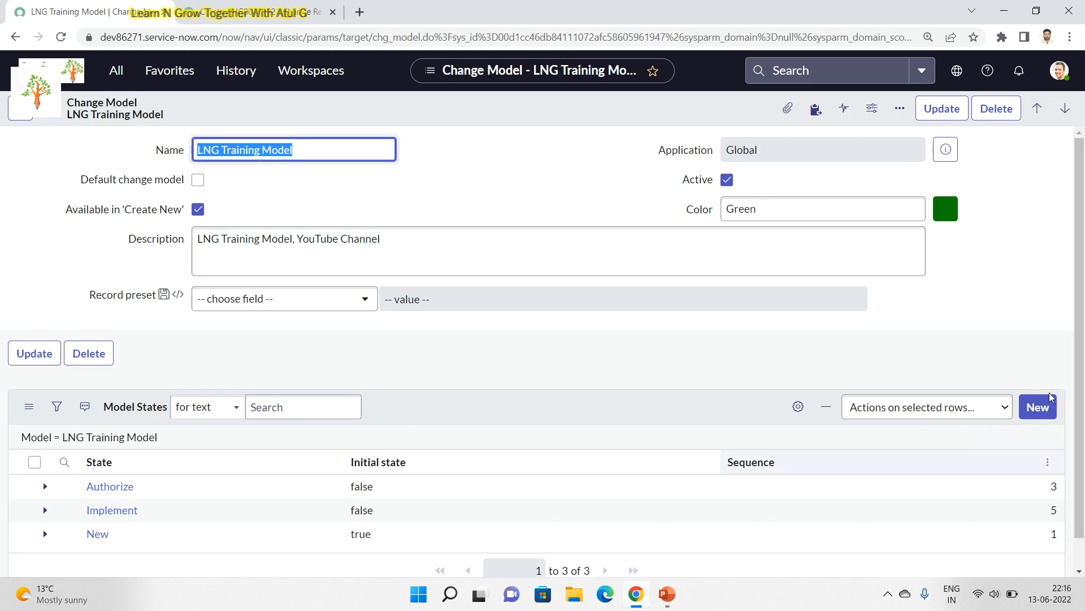
Add a non-initial model state Closed to LNG Training Model and submit it.
{"action": "left_click", "coordinate": [1038, 474]}
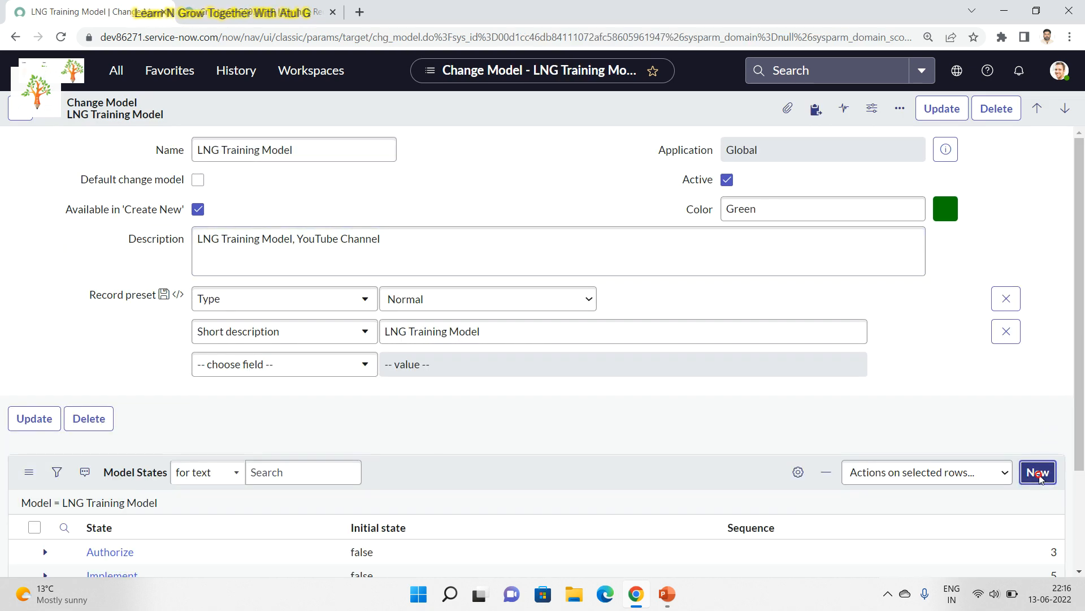
{"action": "left_click", "coordinate": [299, 151]}
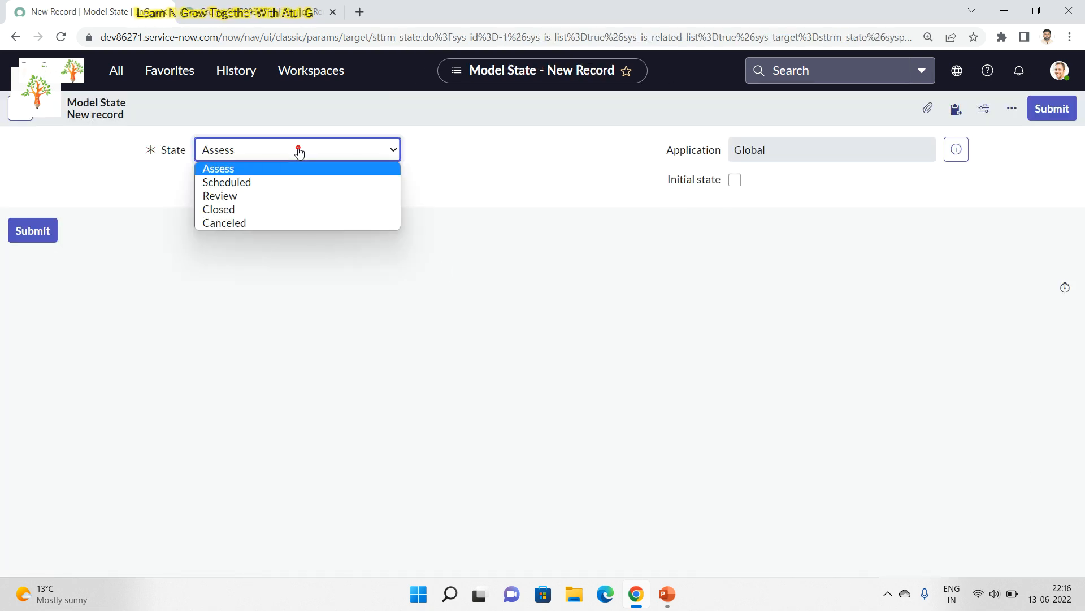
{"action": "left_click", "coordinate": [227, 210]}
{"action": "left_click", "coordinate": [43, 236]}
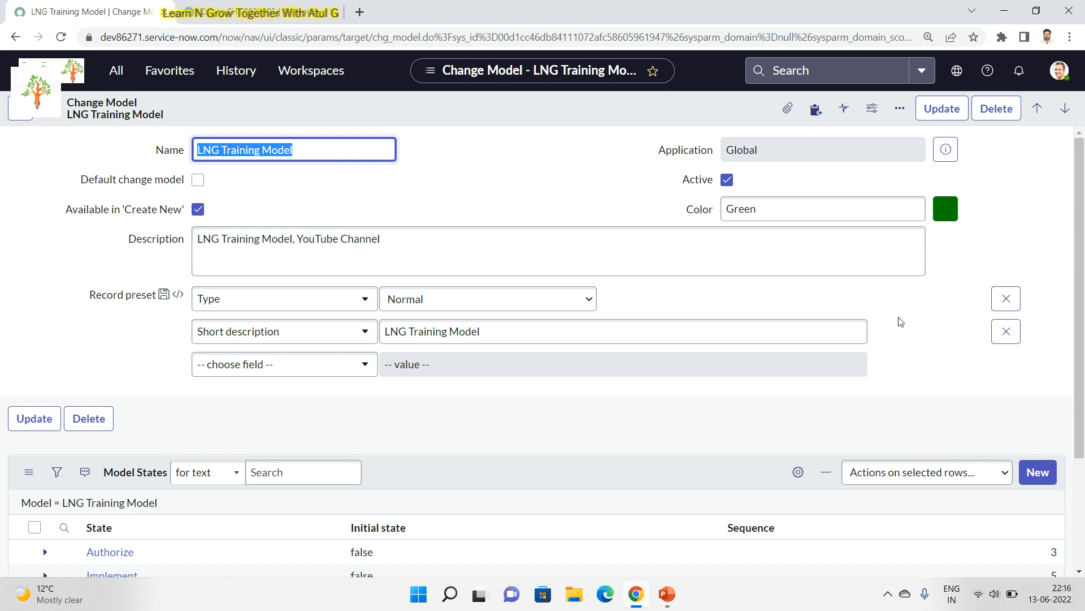
Open the New model state and submit a state transition from New to Authorize, with Automatic transition left off.
{"action": "left_click_drag", "start_coordinate": [1083, 350], "coordinate": [1080, 511]}
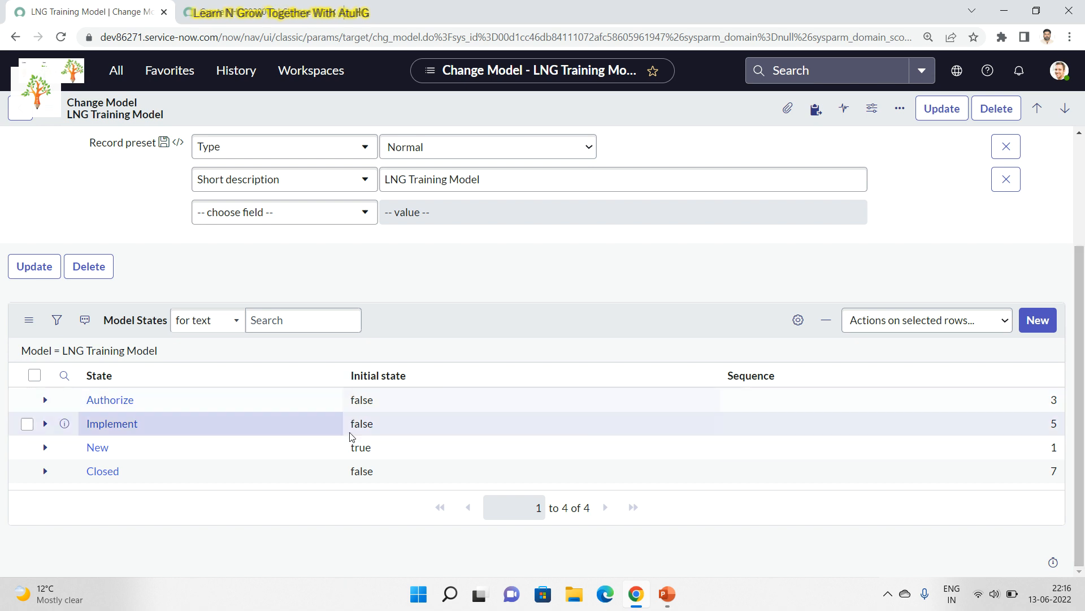
{"action": "left_click", "coordinate": [101, 449]}
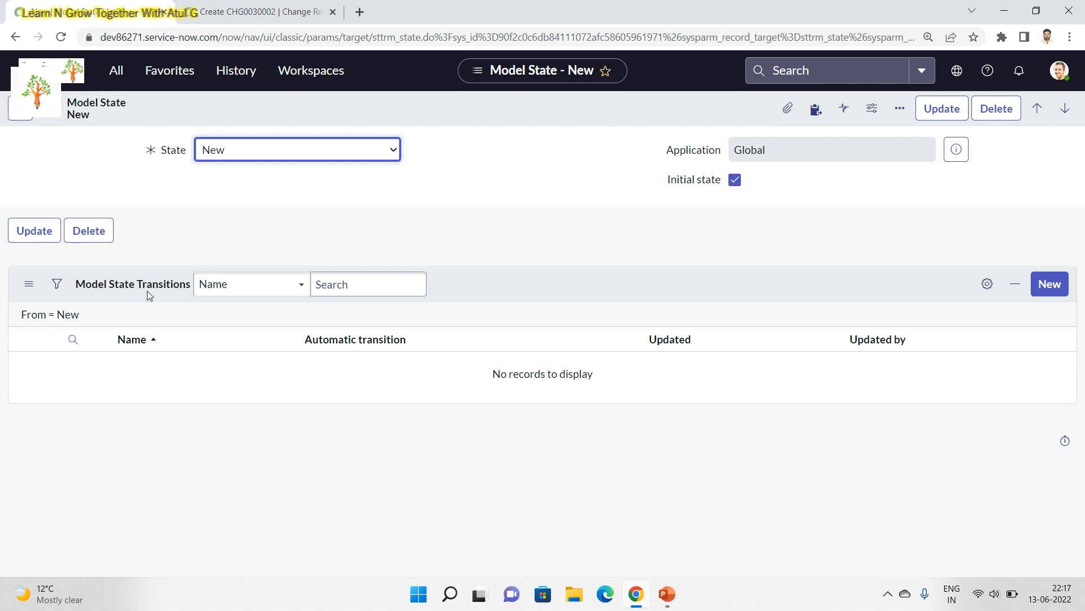
{"action": "left_click", "coordinate": [1042, 287]}
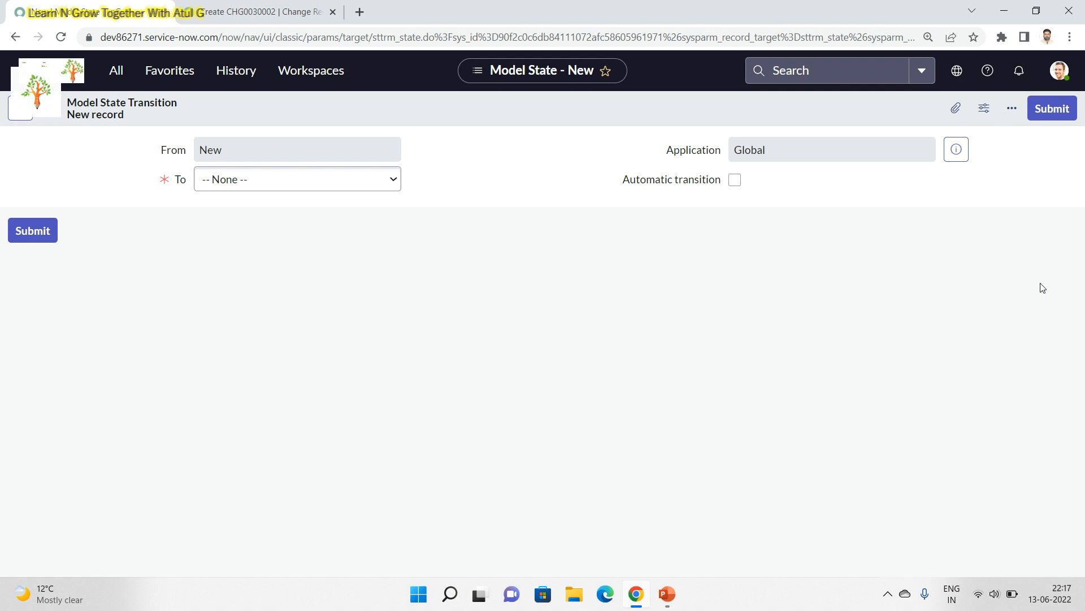
{"action": "left_click", "coordinate": [284, 185]}
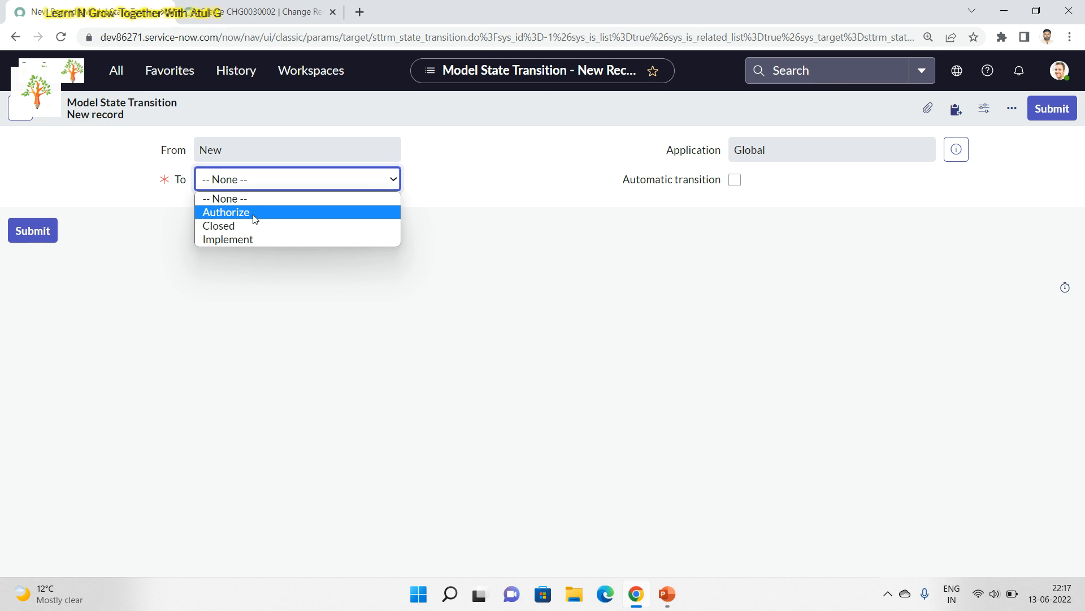
{"action": "left_click", "coordinate": [735, 181]}
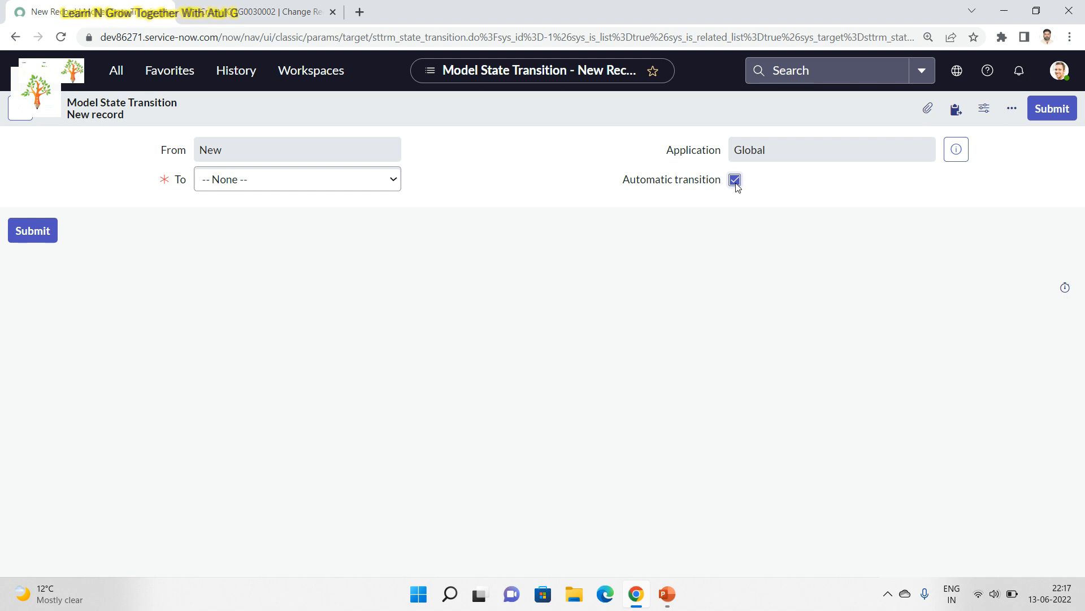
{"action": "left_click", "coordinate": [734, 180]}
{"action": "left_click", "coordinate": [364, 180]}
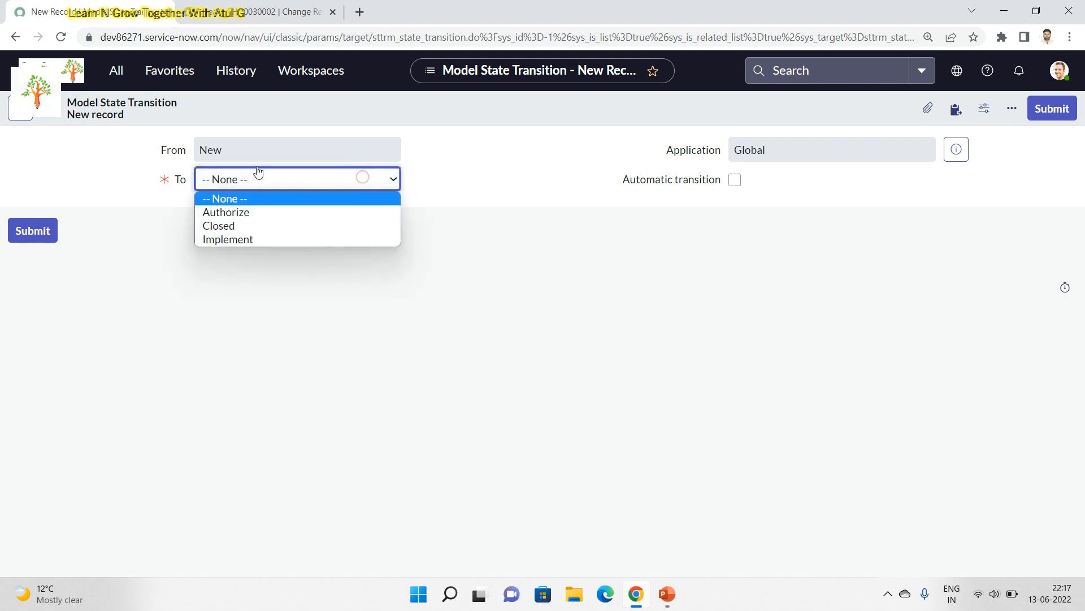
{"action": "left_click", "coordinate": [247, 213]}
{"action": "left_click", "coordinate": [32, 231]}
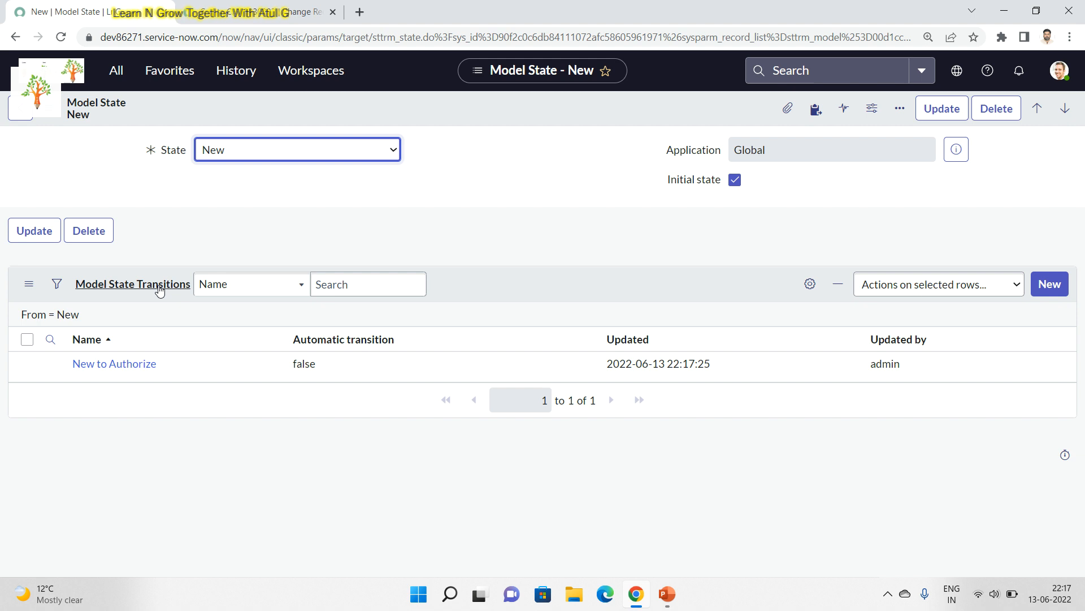
Start a transition condition for New to Authorize, with name and description both set to "Validate the Plan start date".
{"action": "left_click", "coordinate": [112, 364]}
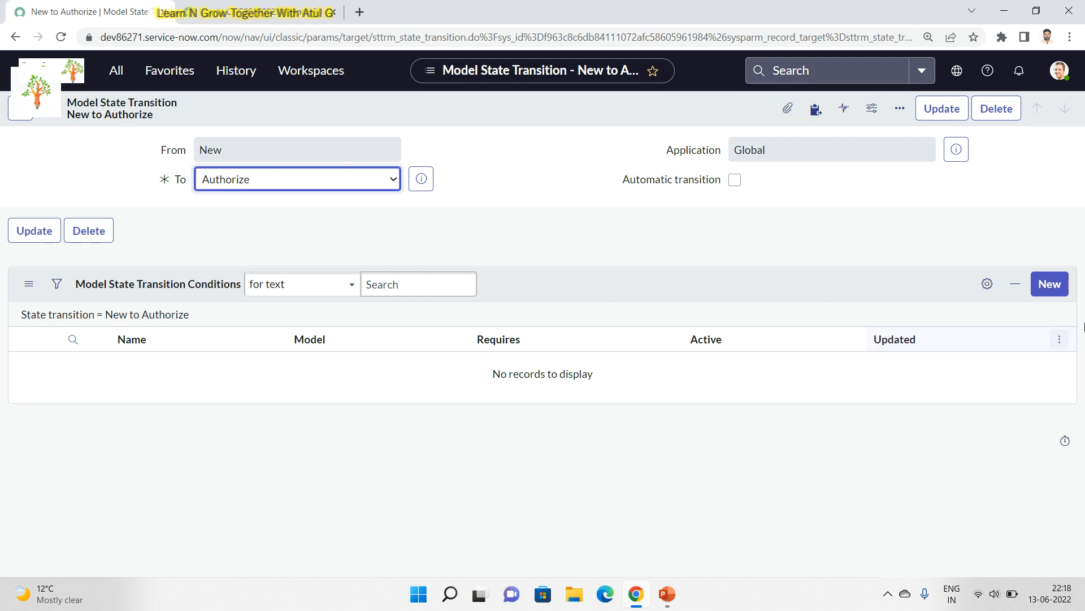
{"action": "left_click", "coordinate": [1060, 292]}
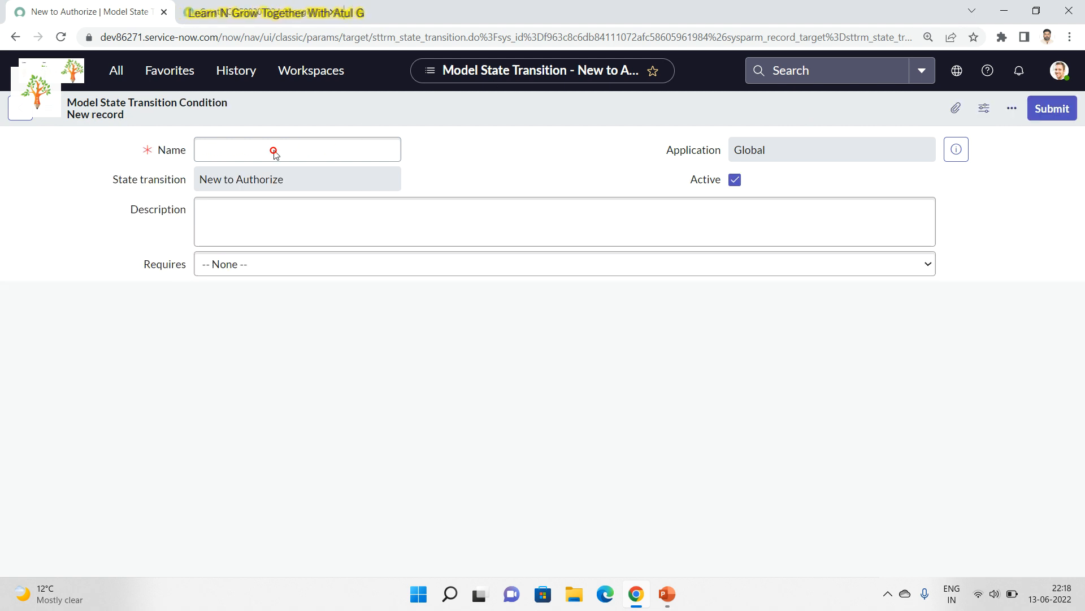
{"action": "left_click", "coordinate": [228, 154]}
{"action": "type", "text": "V"}
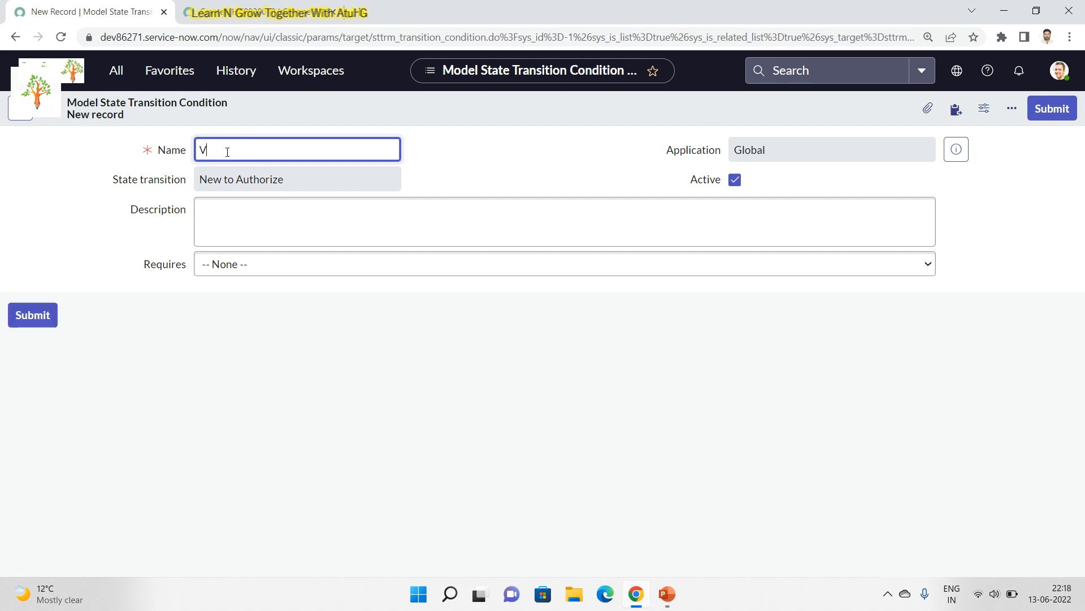
{"action": "type", "text": "alidate t"}
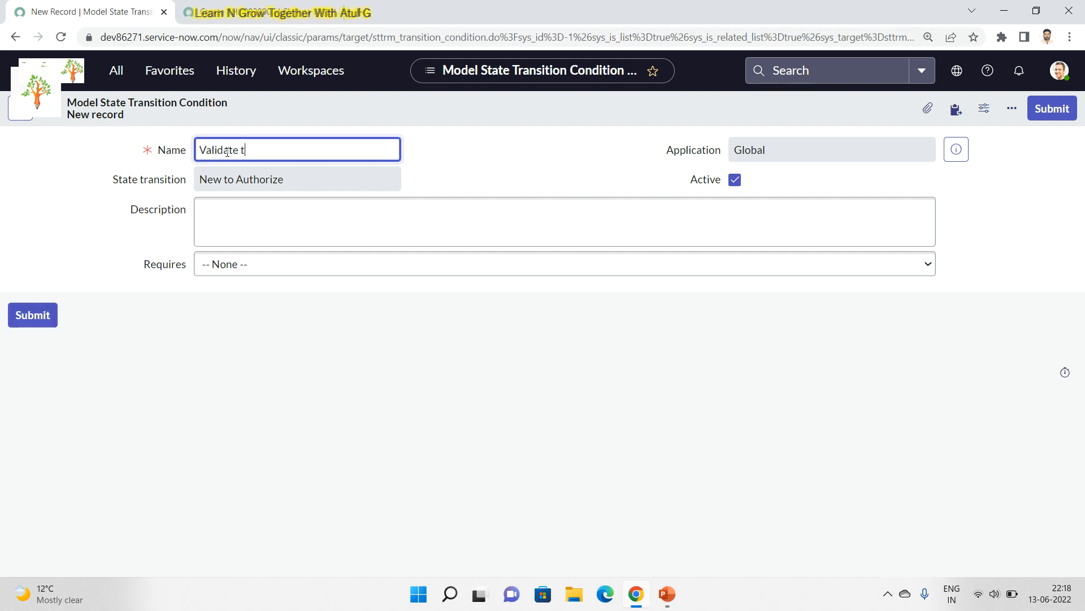
{"action": "type", "text": "he Plan start date"}
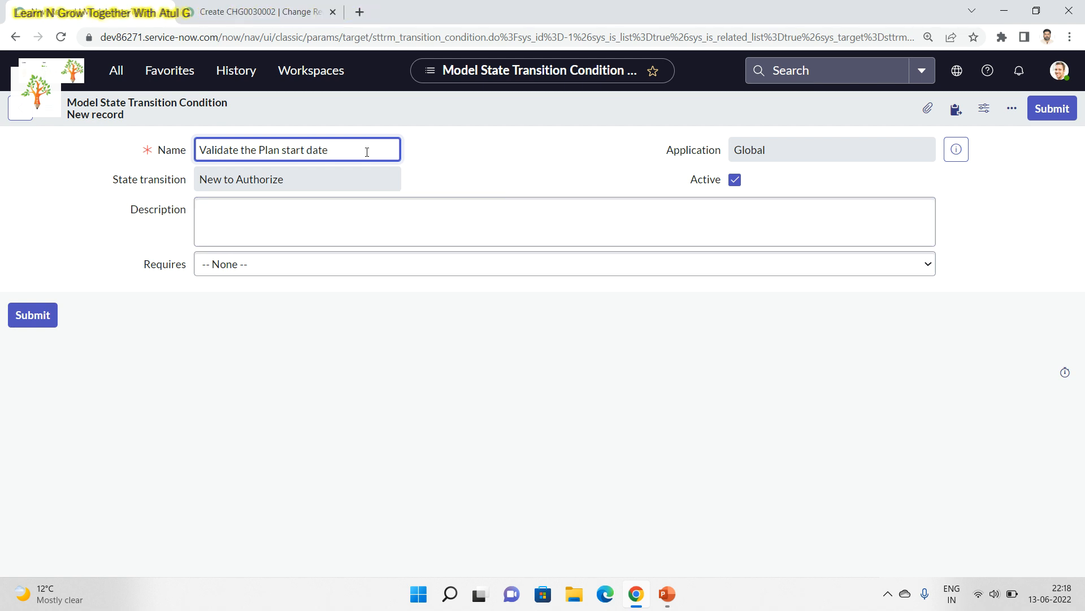
{"action": "left_click_drag", "start_coordinate": [365, 151], "coordinate": [61, 140]}
{"action": "key", "text": "ctrl+c"}
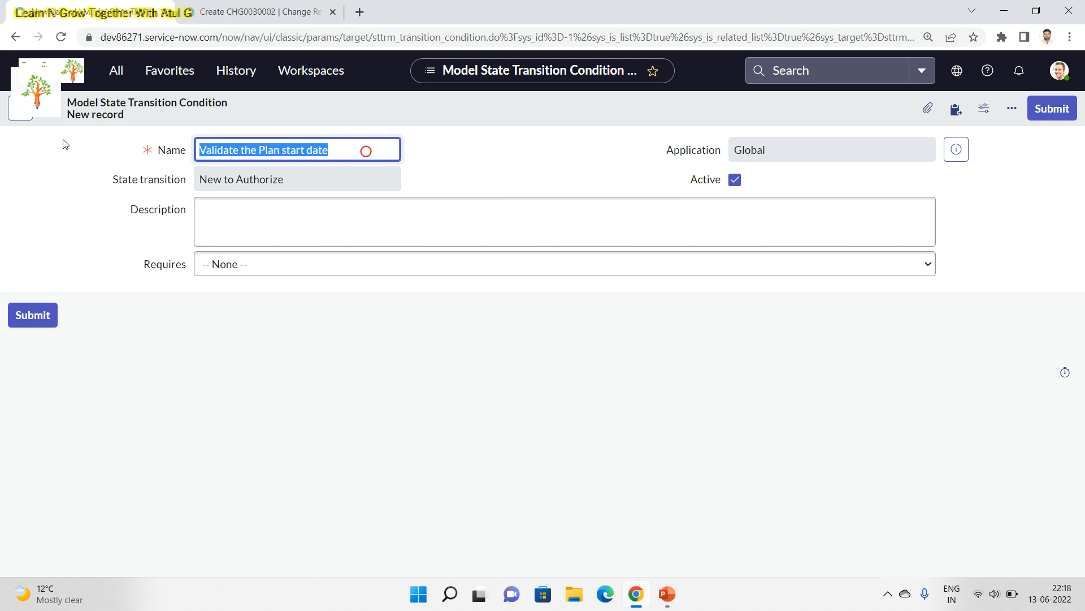
{"action": "left_click", "coordinate": [244, 232]}
{"action": "key", "text": "ctrl+v"}
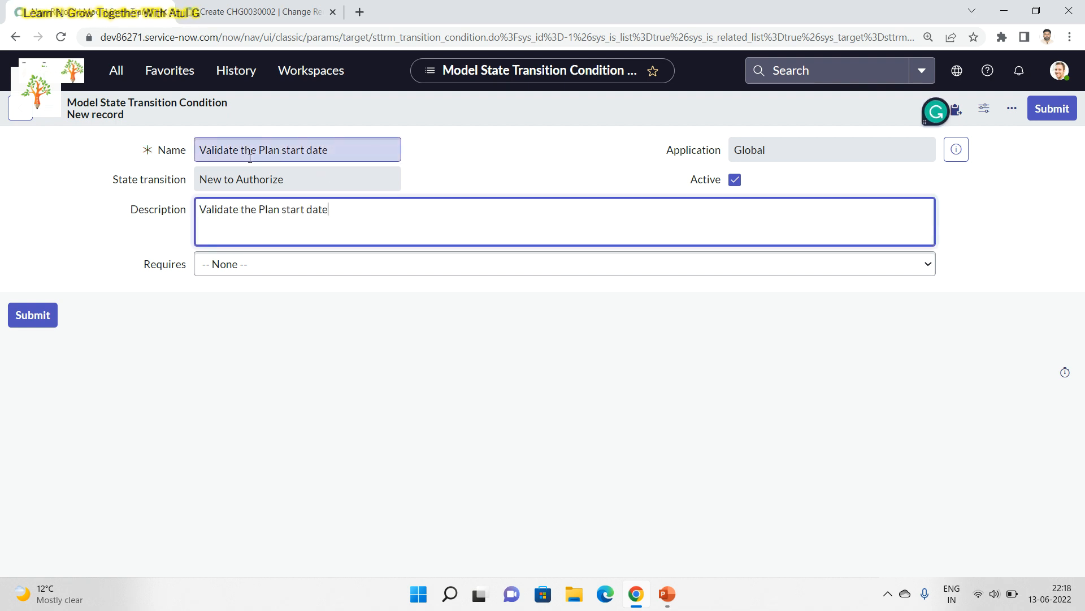
Try the Requires options Authorized, Not On hold, Task has been through Approval and Task is Approved, previewing the details of Authorized.
{"action": "left_click", "coordinate": [264, 277]}
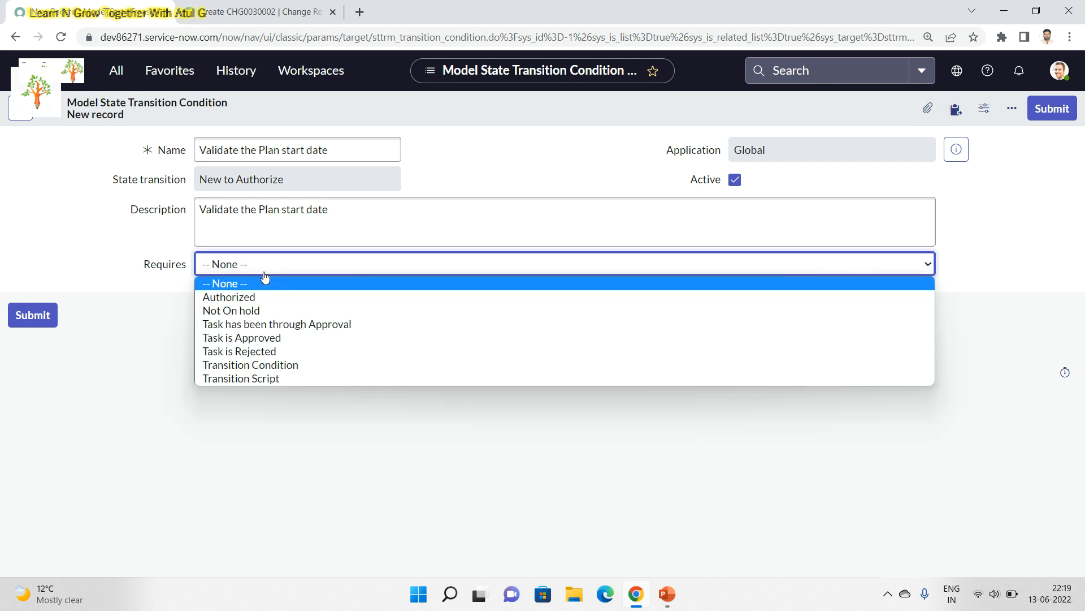
{"action": "left_click", "coordinate": [249, 298]}
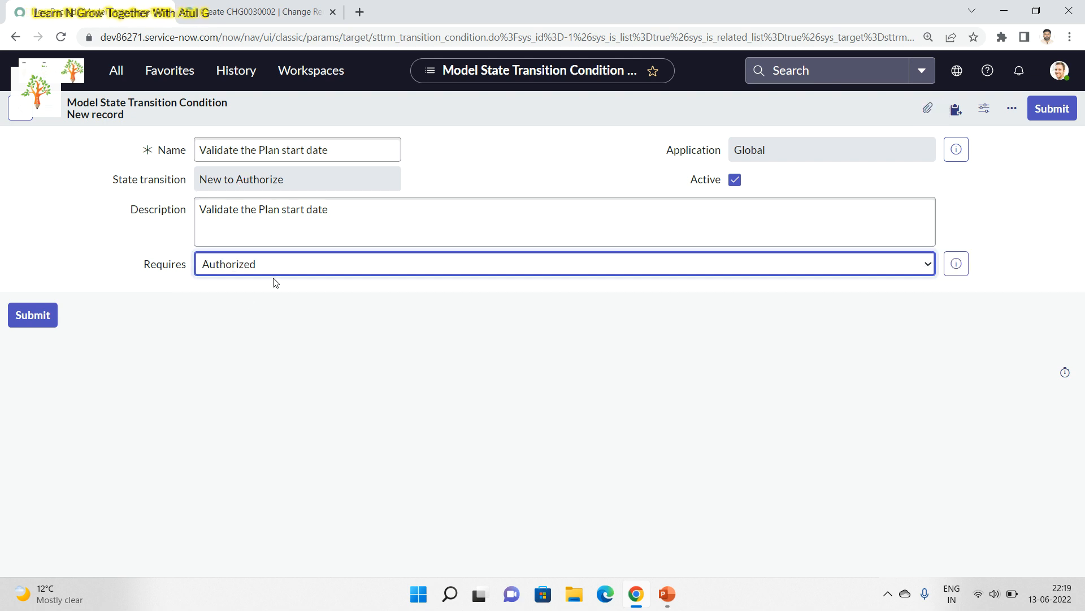
{"action": "left_click", "coordinate": [965, 266]}
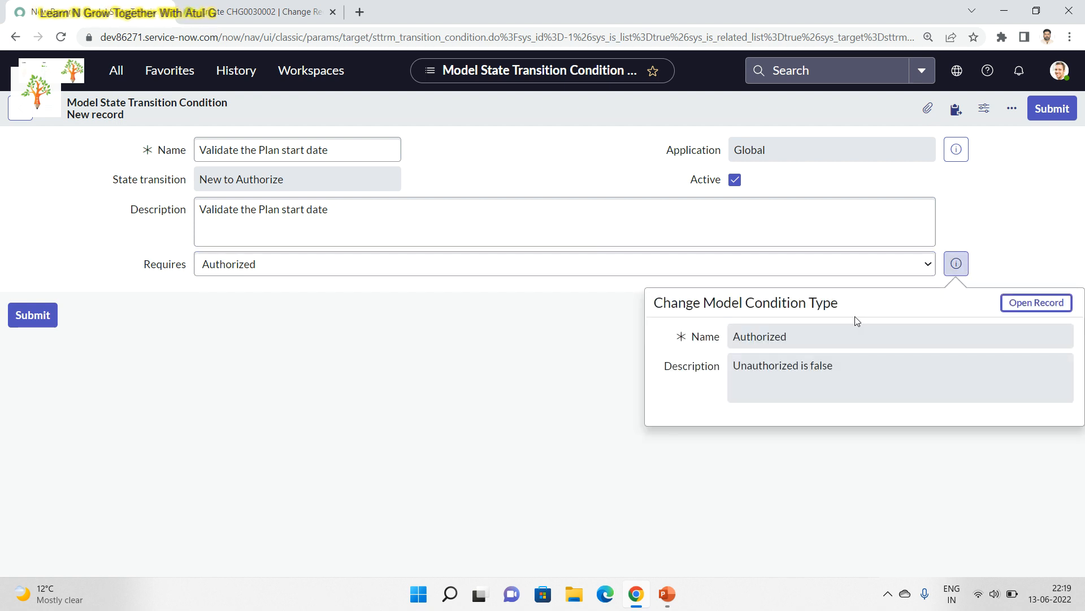
{"action": "left_click", "coordinate": [923, 261]}
{"action": "left_click", "coordinate": [279, 308]}
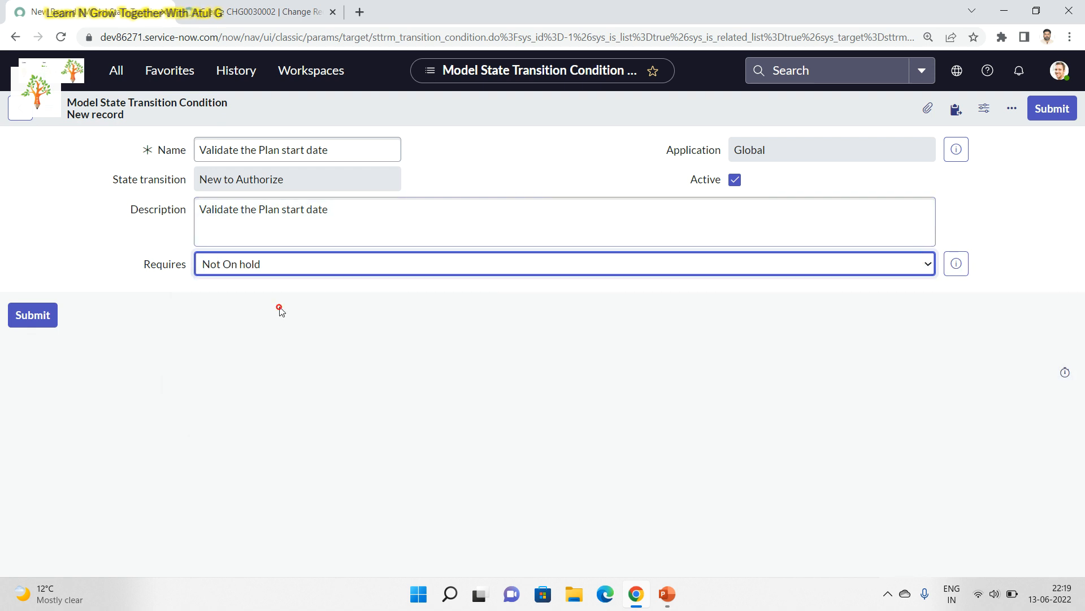
{"action": "left_click", "coordinate": [612, 264]}
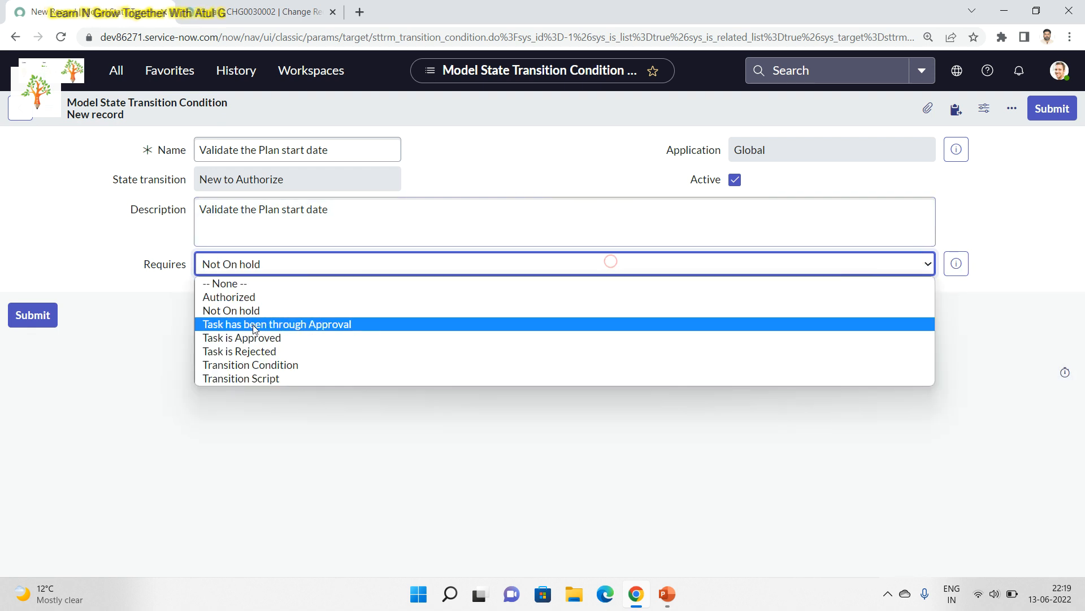
{"action": "left_click", "coordinate": [256, 324]}
{"action": "left_click", "coordinate": [380, 264]}
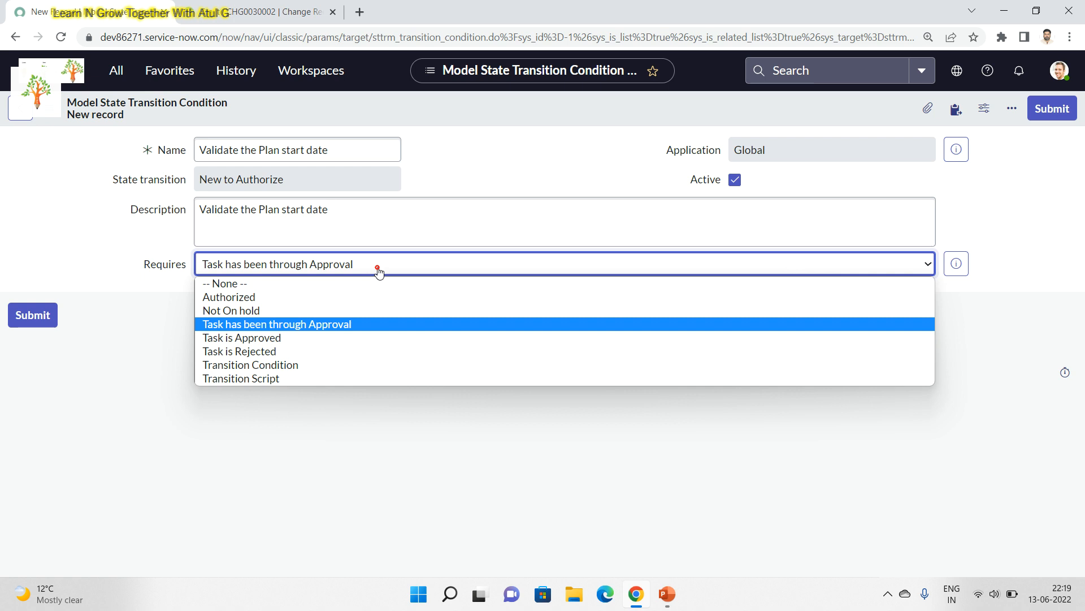
{"action": "left_click", "coordinate": [249, 337]}
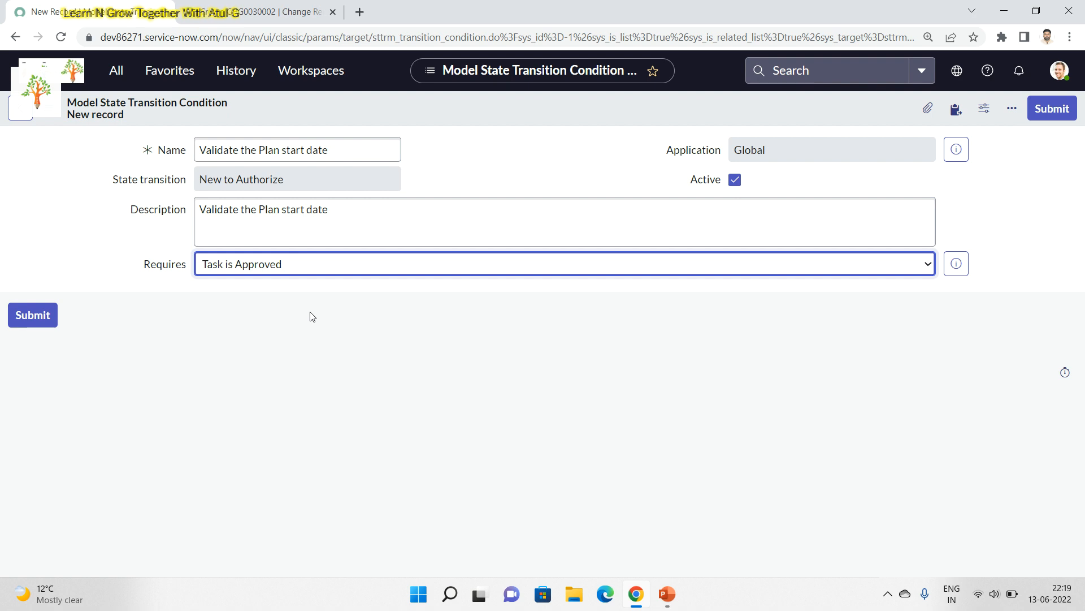
Set Requires to Transition Condition with Planned start date is not empty, submit the condition, and reopen it for review.
{"action": "left_click", "coordinate": [368, 264]}
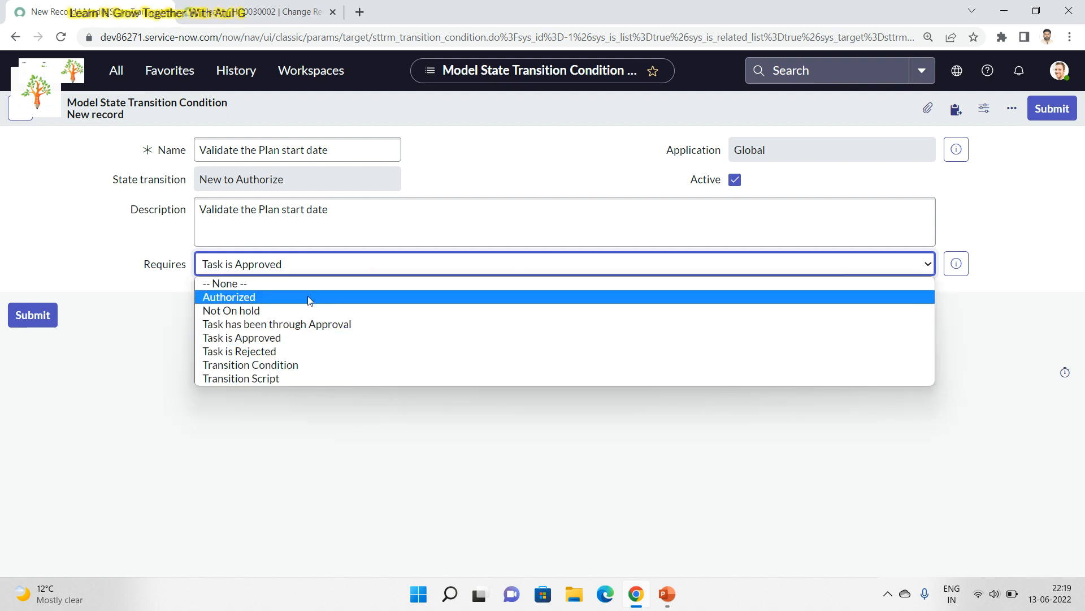
{"action": "left_click", "coordinate": [305, 365]}
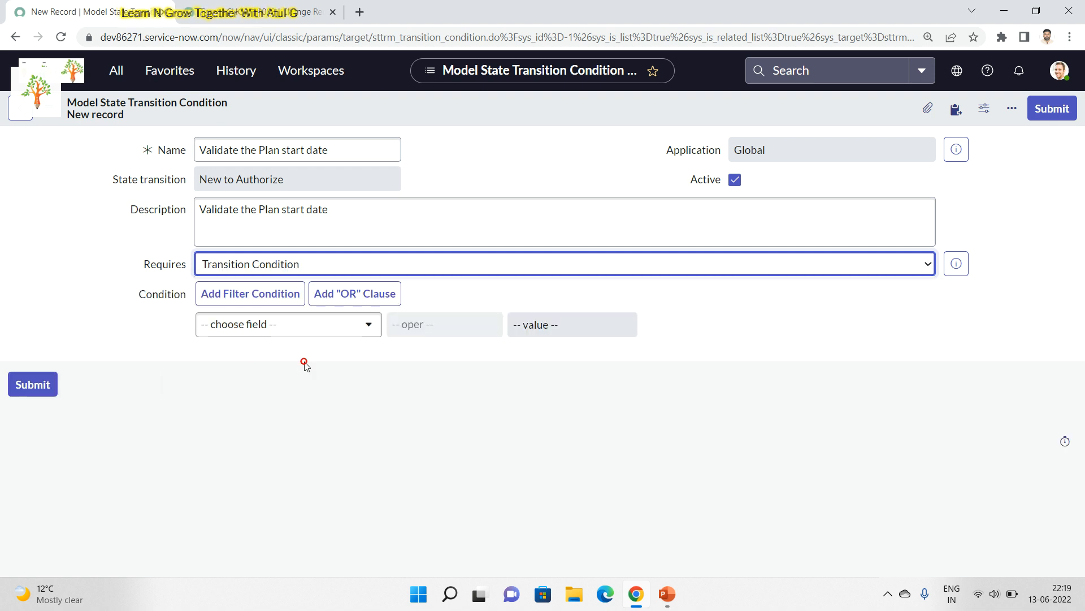
{"action": "left_click", "coordinate": [338, 326]}
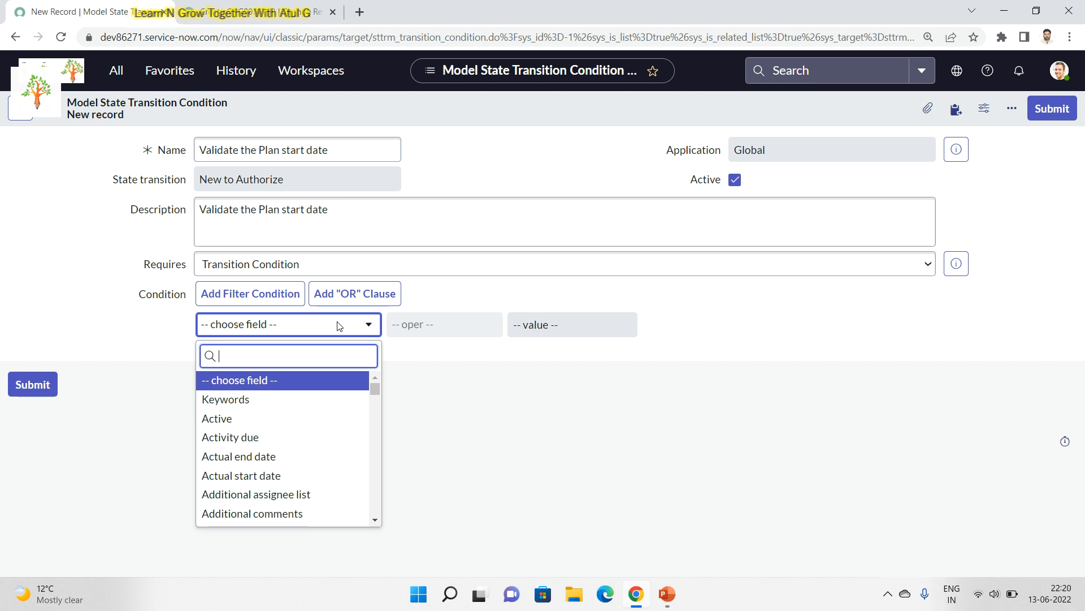
{"action": "type", "text": "plan"}
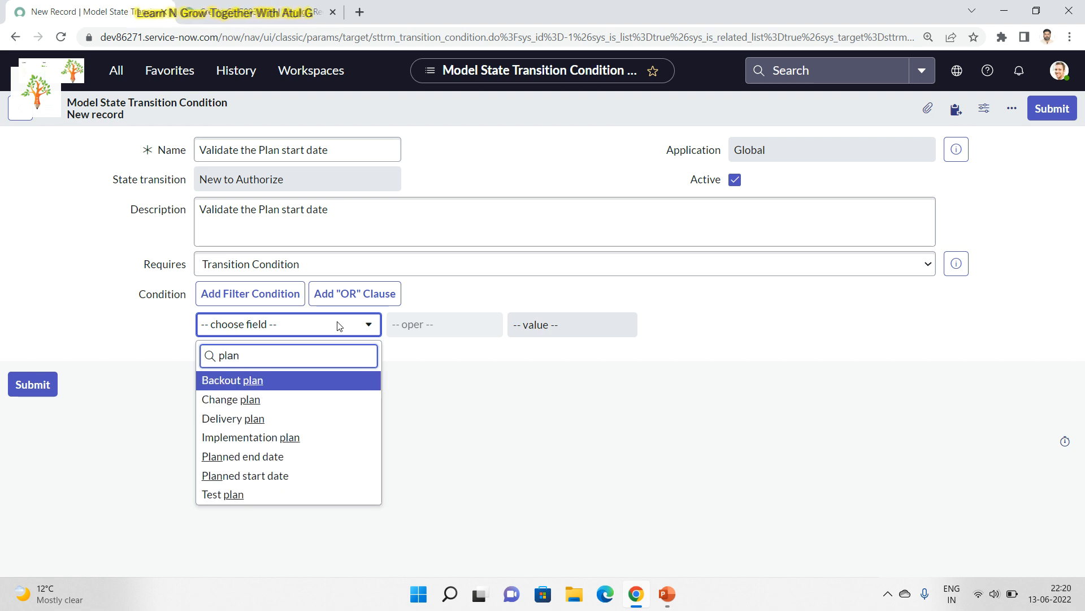
{"action": "left_click", "coordinate": [235, 476]}
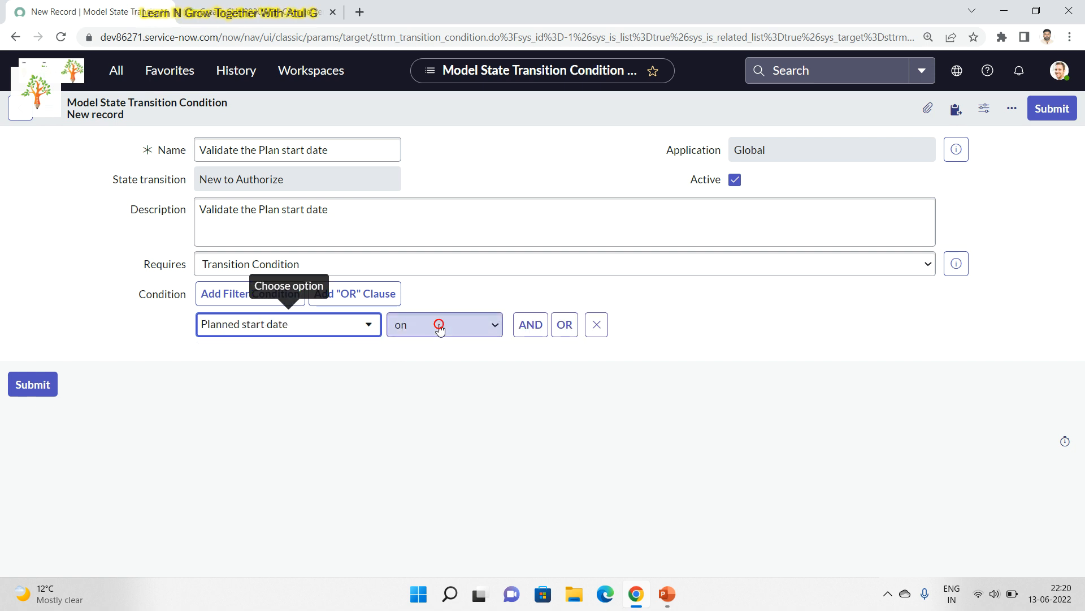
{"action": "left_click", "coordinate": [440, 330]}
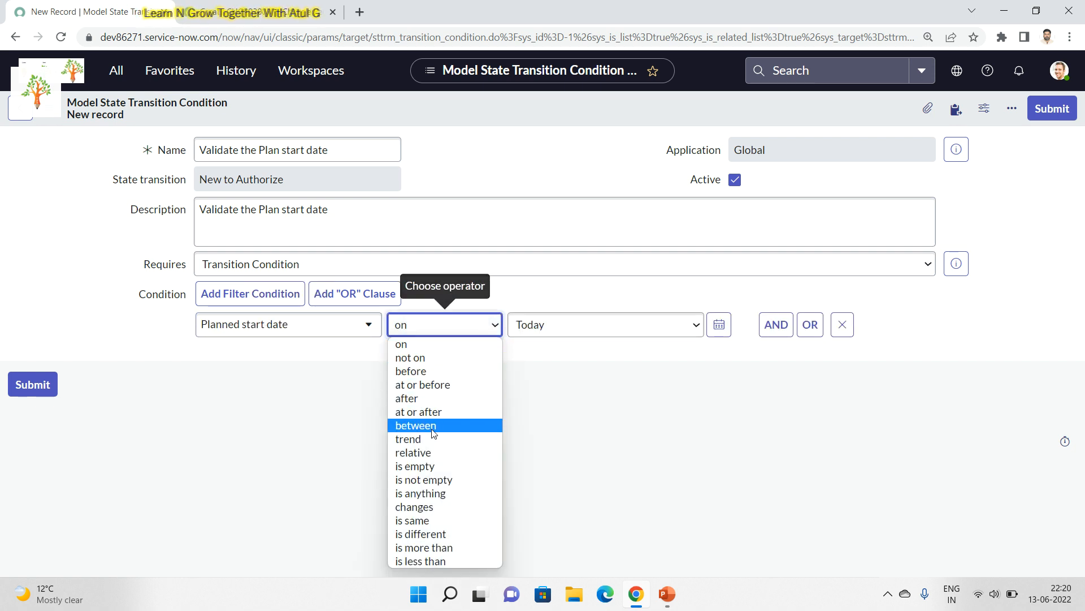
{"action": "left_click", "coordinate": [436, 480]}
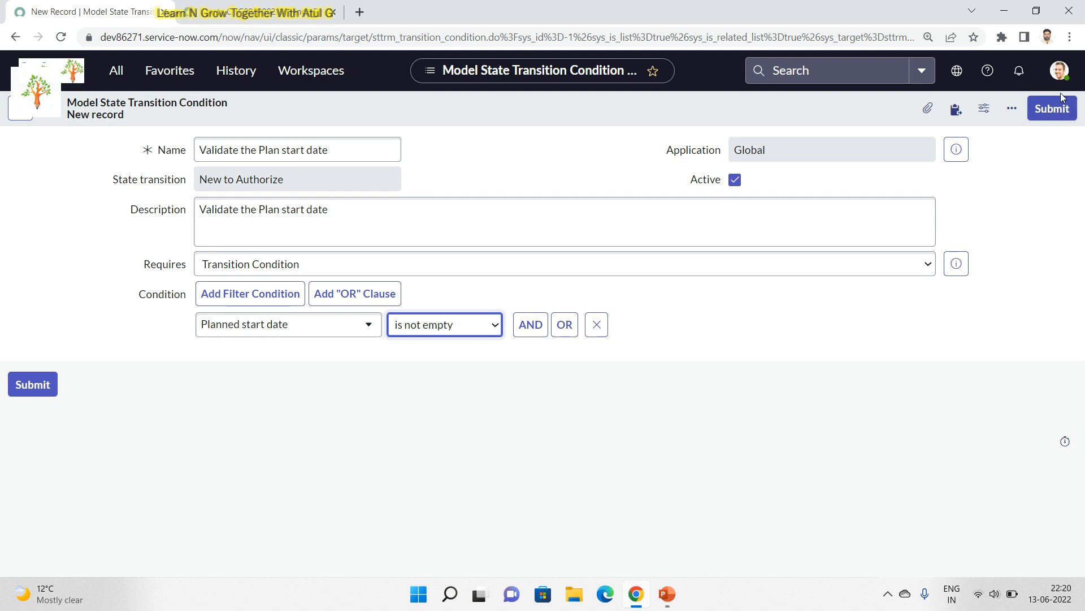
{"action": "left_click", "coordinate": [1052, 109]}
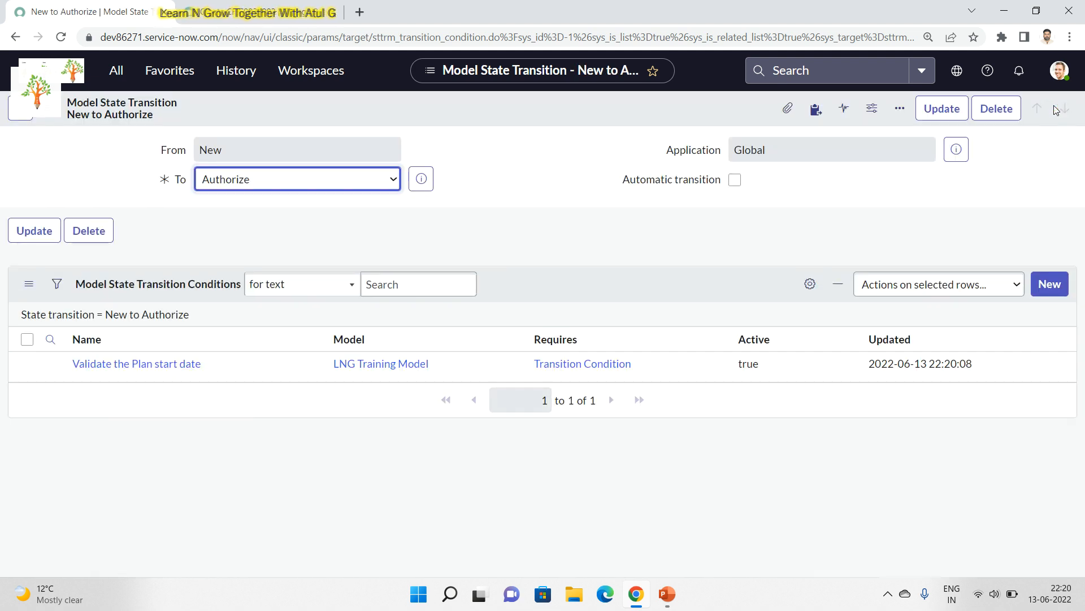
{"action": "left_click", "coordinate": [173, 365]}
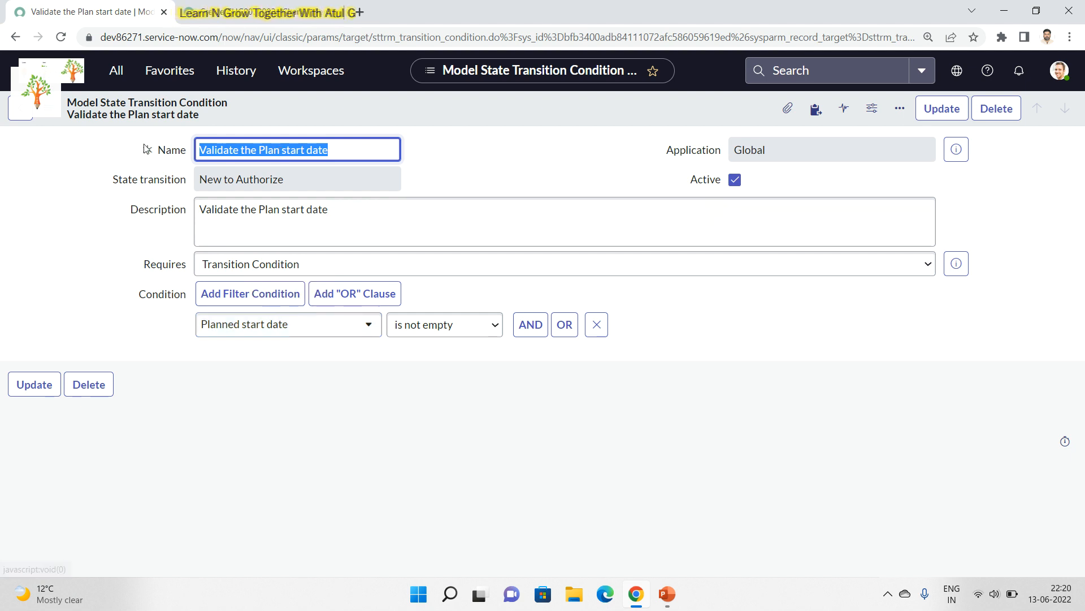
{"action": "left_click", "coordinate": [961, 121]}
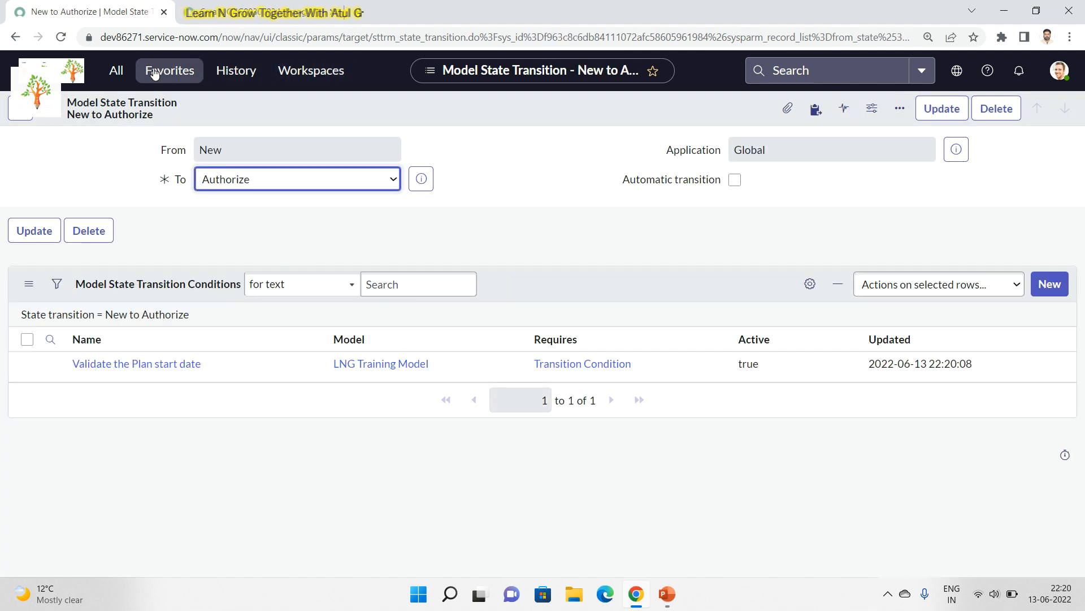
Start a new change request from LNG Training Model and set its state to Authorize.
{"action": "left_click", "coordinate": [118, 70]}
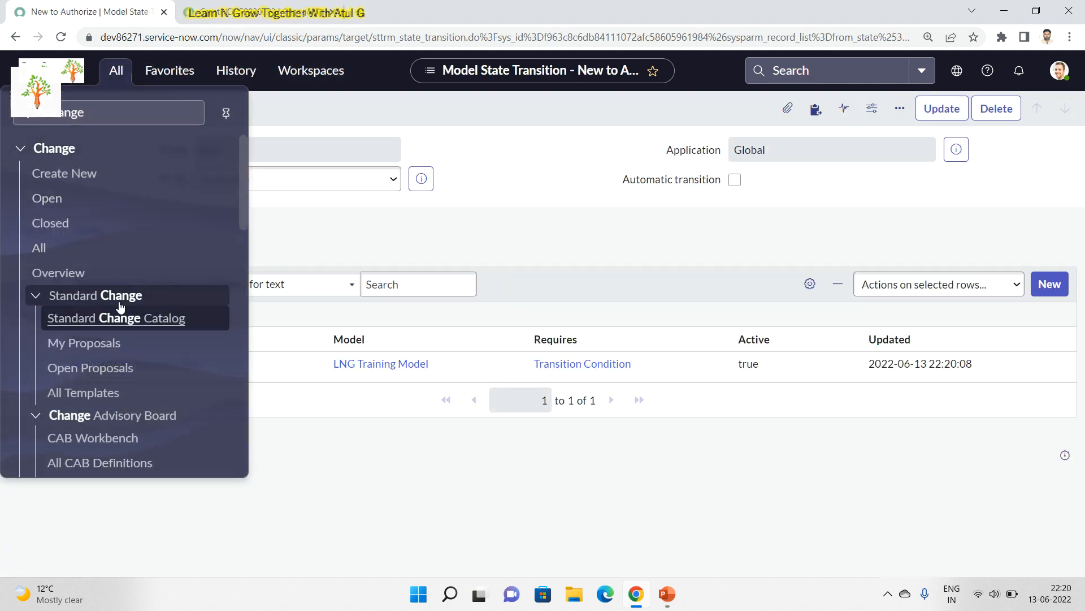
{"action": "left_click", "coordinate": [91, 178]}
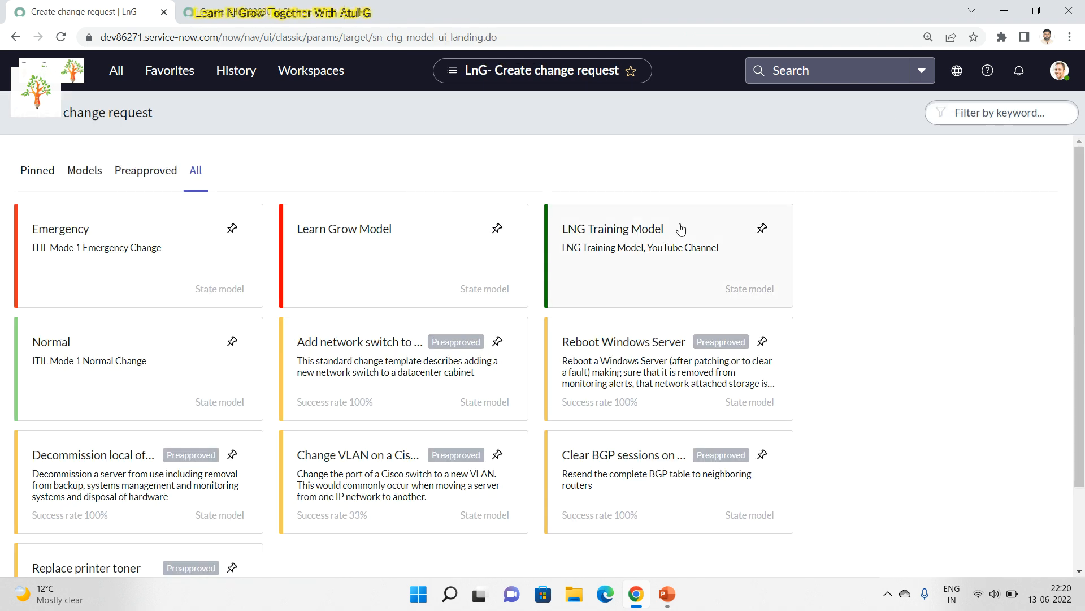
{"action": "left_click", "coordinate": [653, 242]}
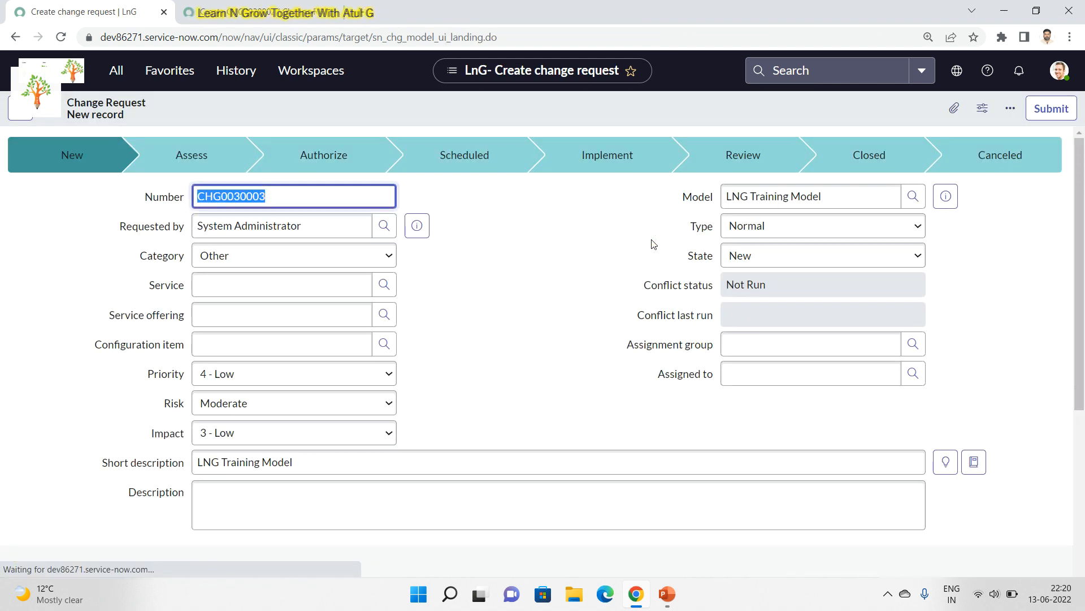
{"action": "left_click", "coordinate": [846, 261]}
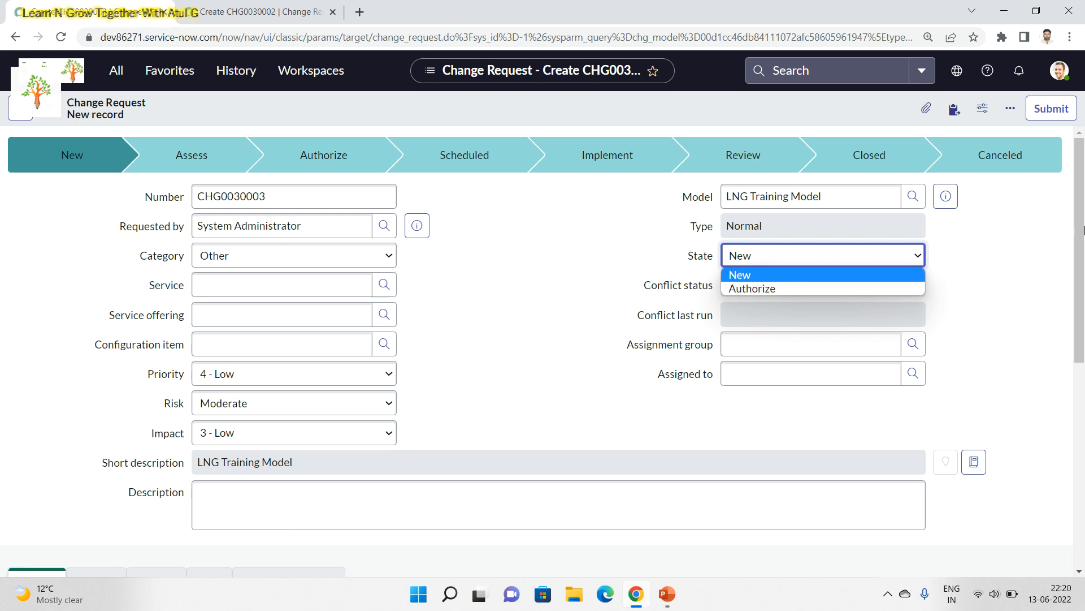
{"action": "left_click", "coordinate": [759, 288]}
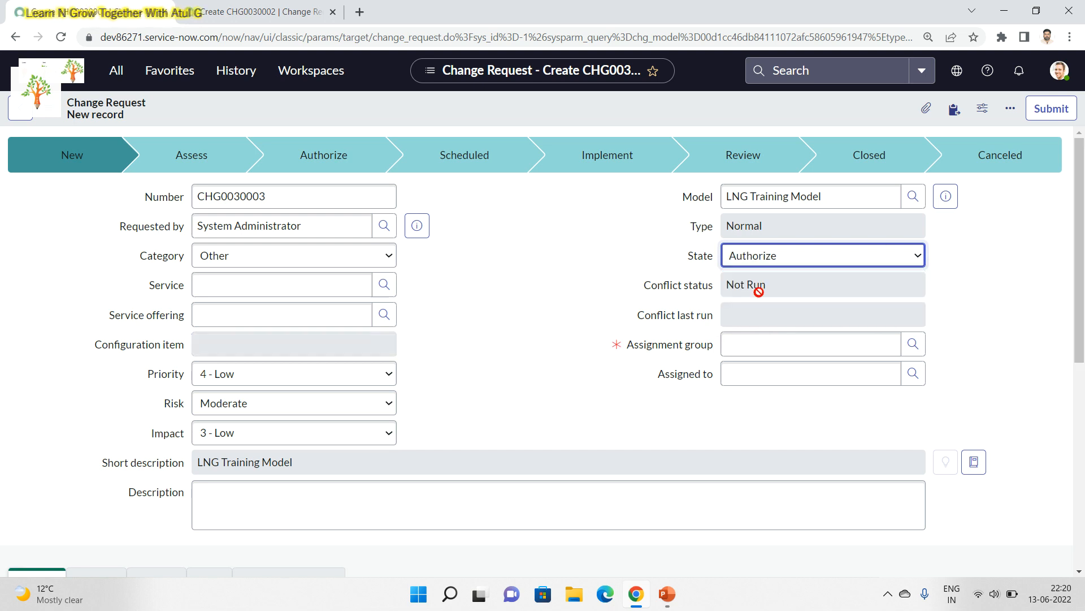
Set the change request's assignment group to Change Management and try to save the record with the planned start date empty.
{"action": "left_click", "coordinate": [775, 338]}
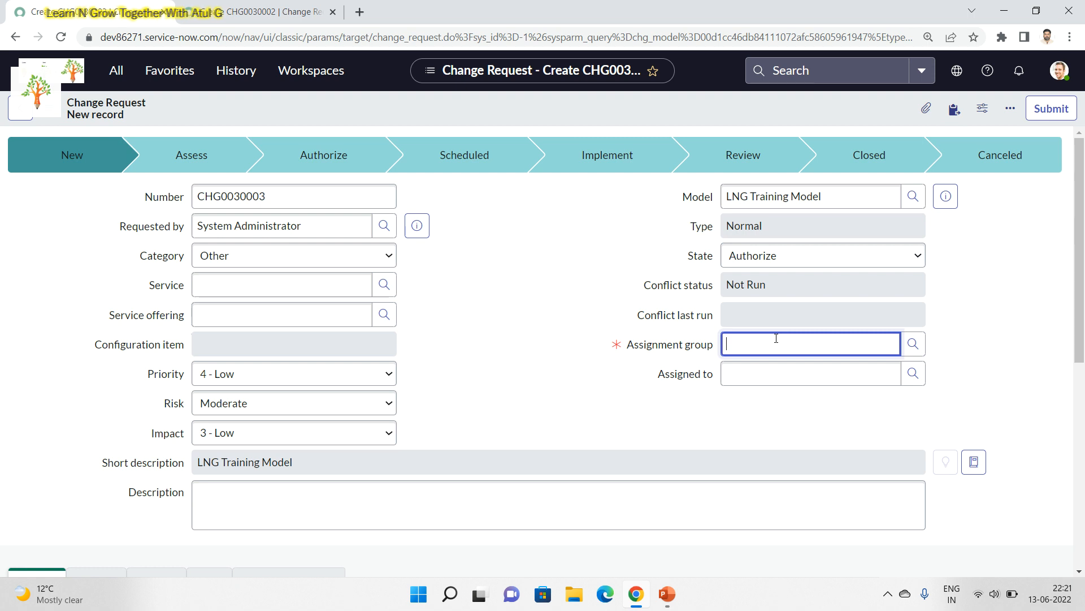
{"action": "type", "text": "Chnage"}
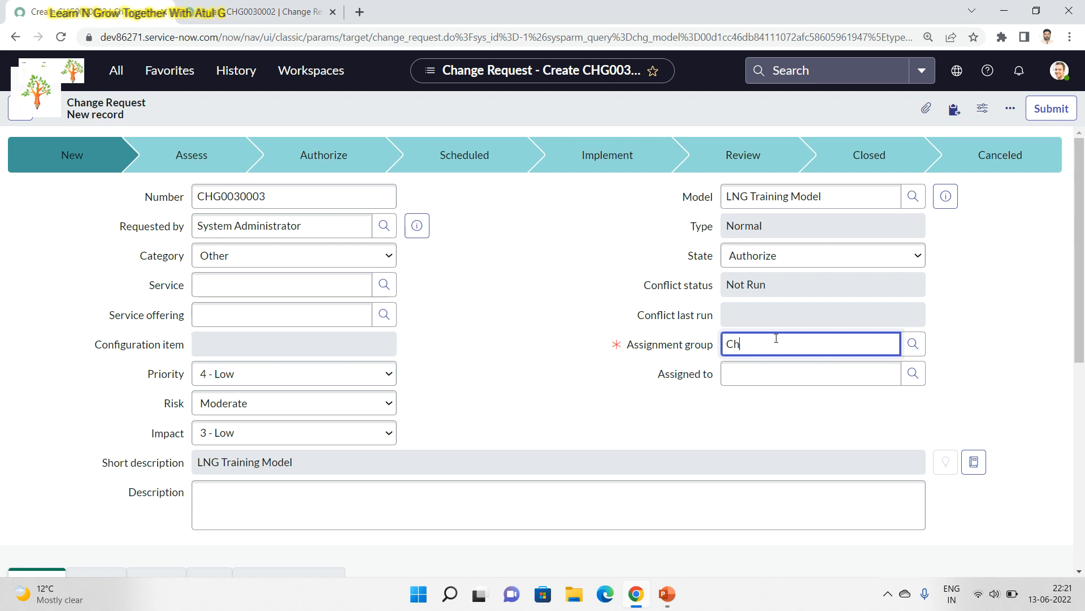
{"action": "key", "text": "BackSpace"}
{"action": "key", "text": "BackSpace"}
{"action": "key", "text": "BackSpace"}
{"action": "key", "text": "BackSpace"}
{"action": "type", "text": "ange"}
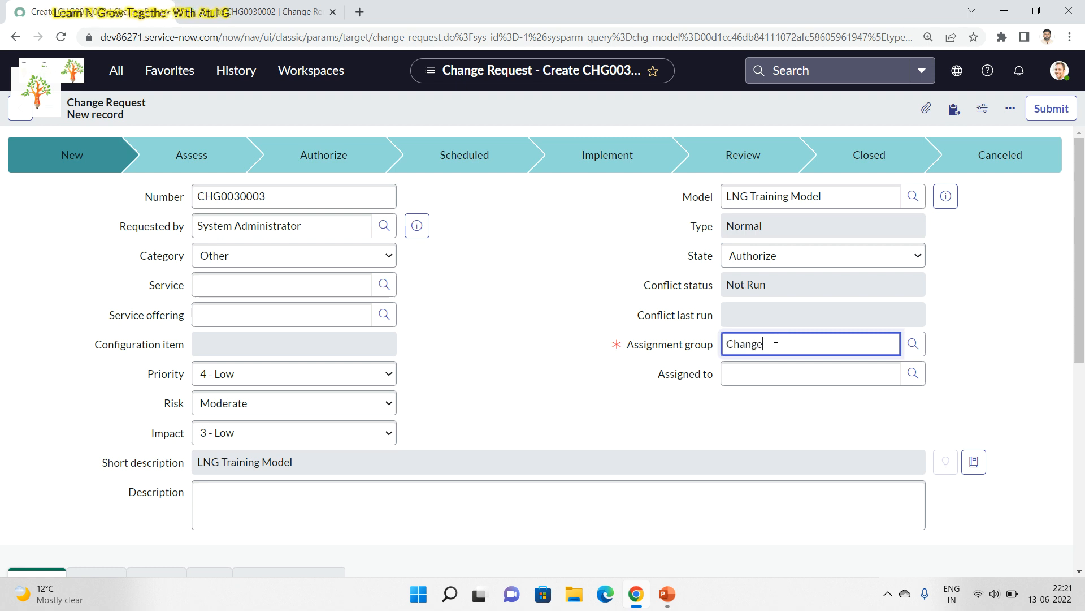
{"action": "left_click", "coordinate": [771, 365]}
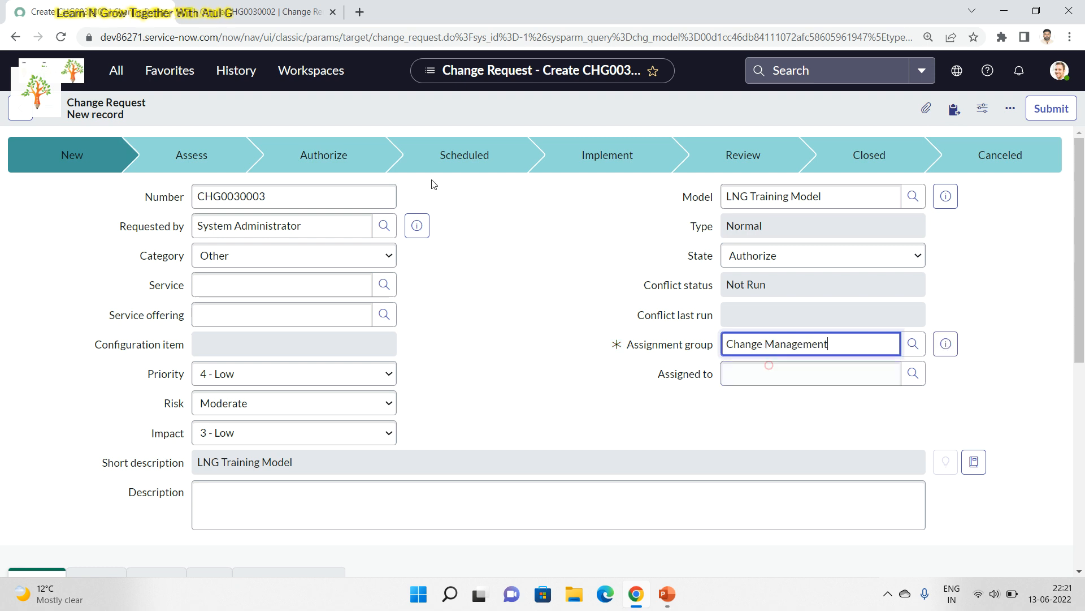
{"action": "right_click", "coordinate": [355, 100]}
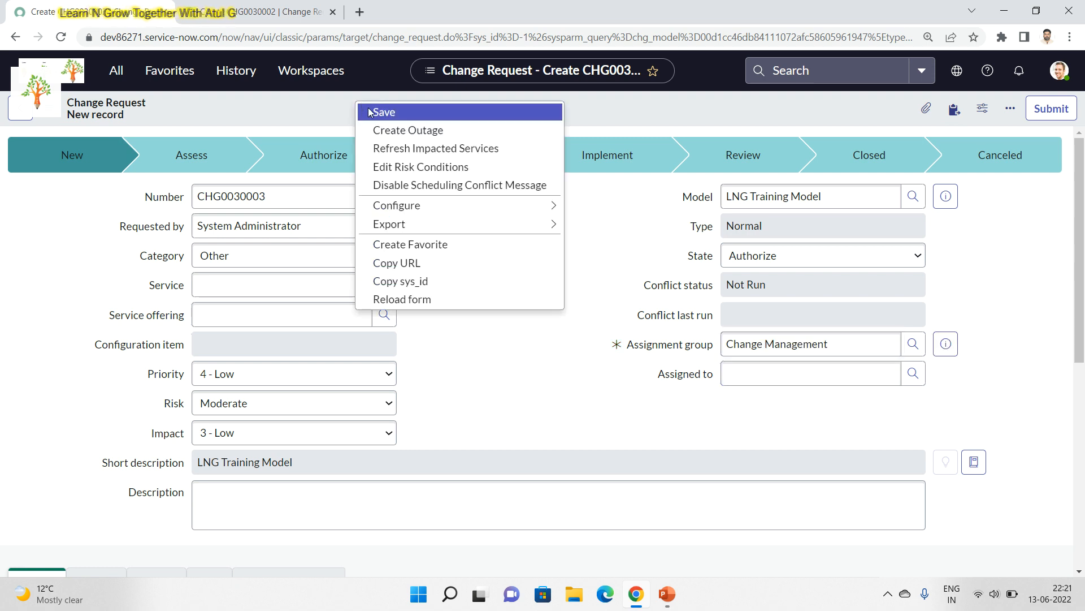
{"action": "left_click", "coordinate": [368, 111]}
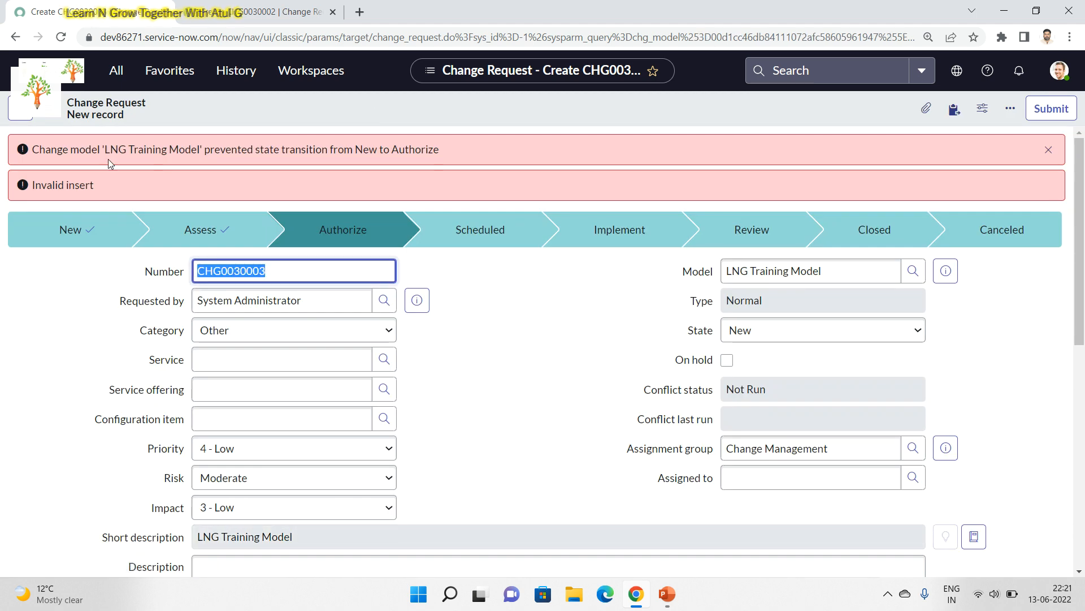
{"action": "left_click_drag", "start_coordinate": [52, 150], "coordinate": [484, 169]}
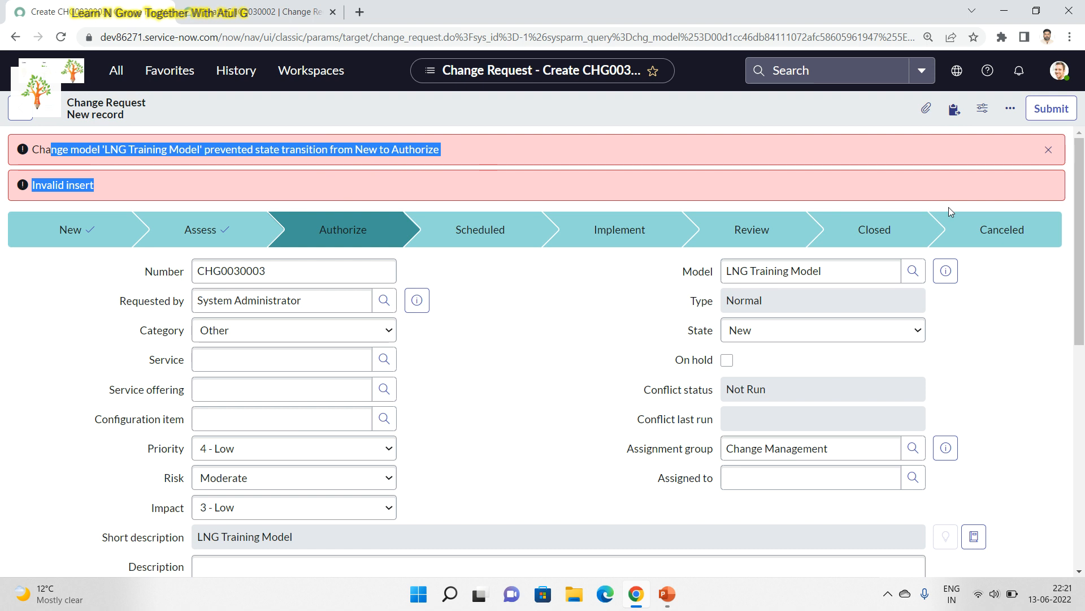
{"action": "left_click_drag", "start_coordinate": [1081, 192], "coordinate": [1082, 407]}
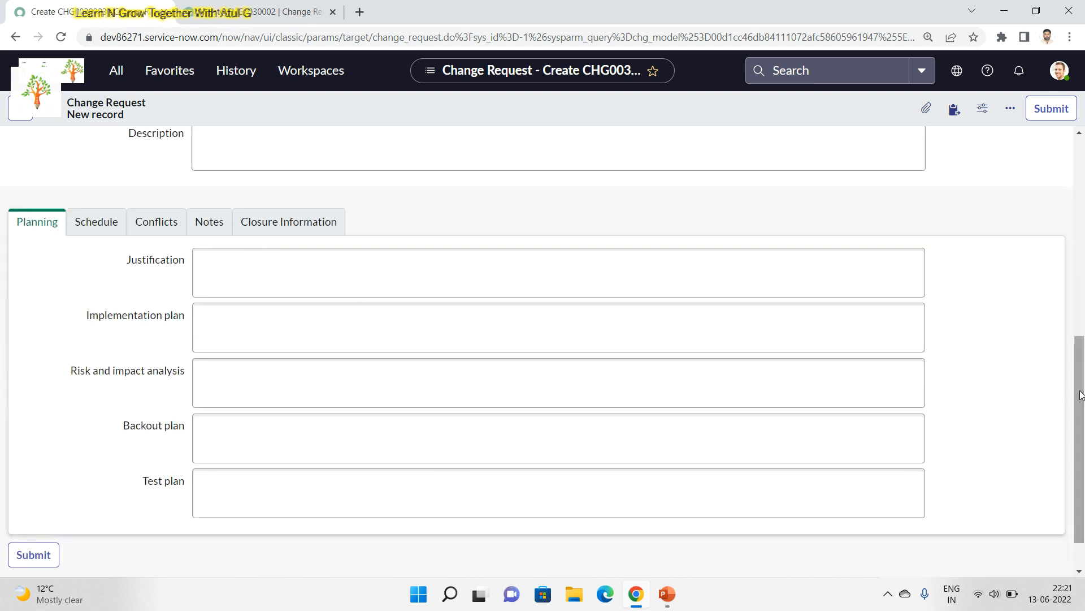
{"action": "left_click", "coordinate": [109, 225]}
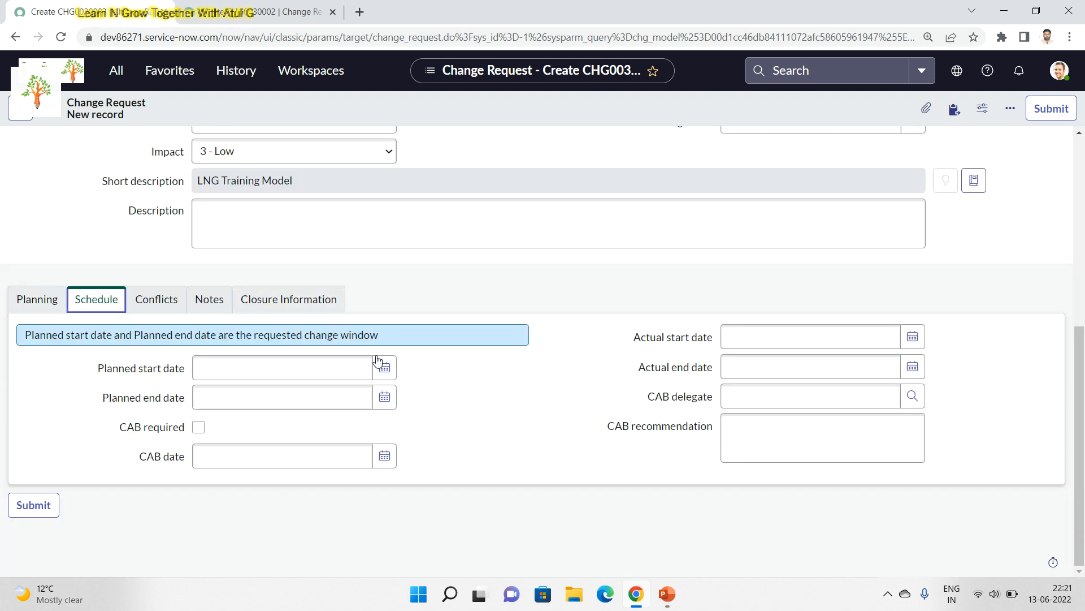
{"action": "left_click", "coordinate": [387, 368]}
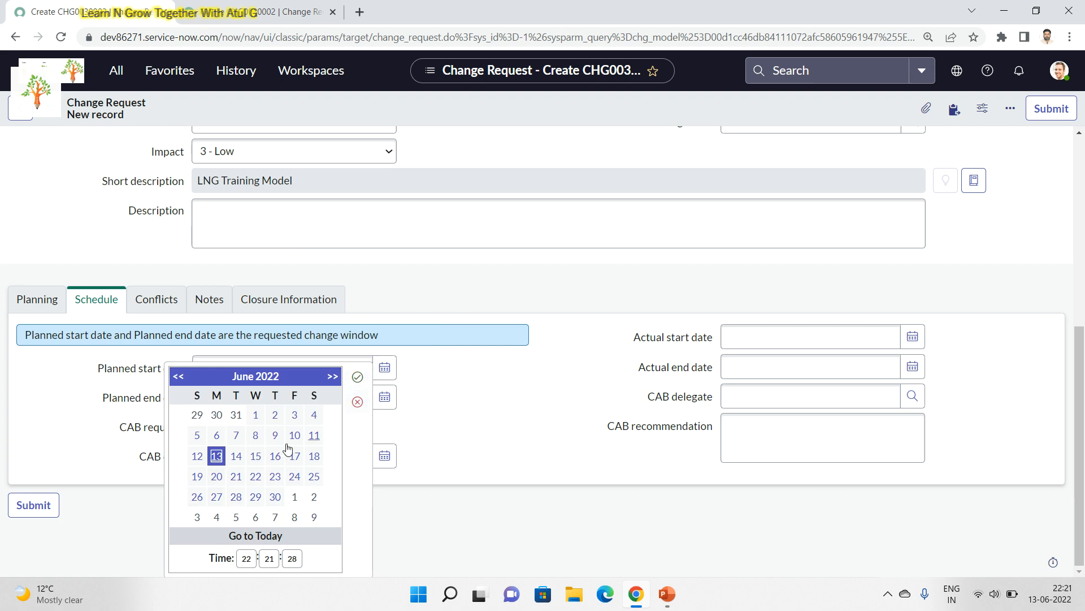
{"action": "left_click", "coordinate": [235, 456]}
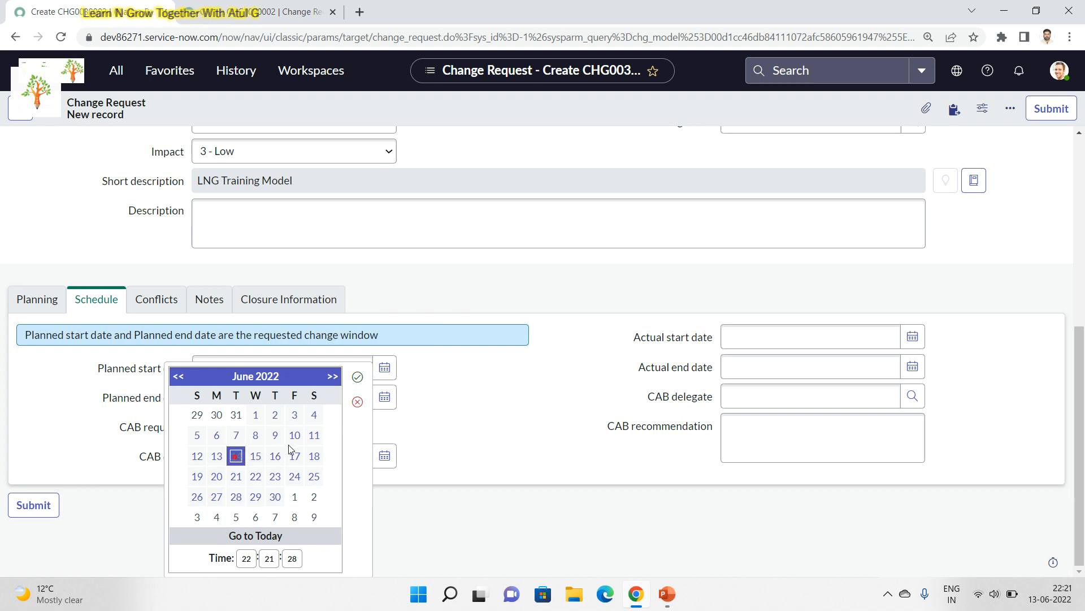
{"action": "left_click", "coordinate": [357, 377]}
{"action": "right_click", "coordinate": [402, 114]}
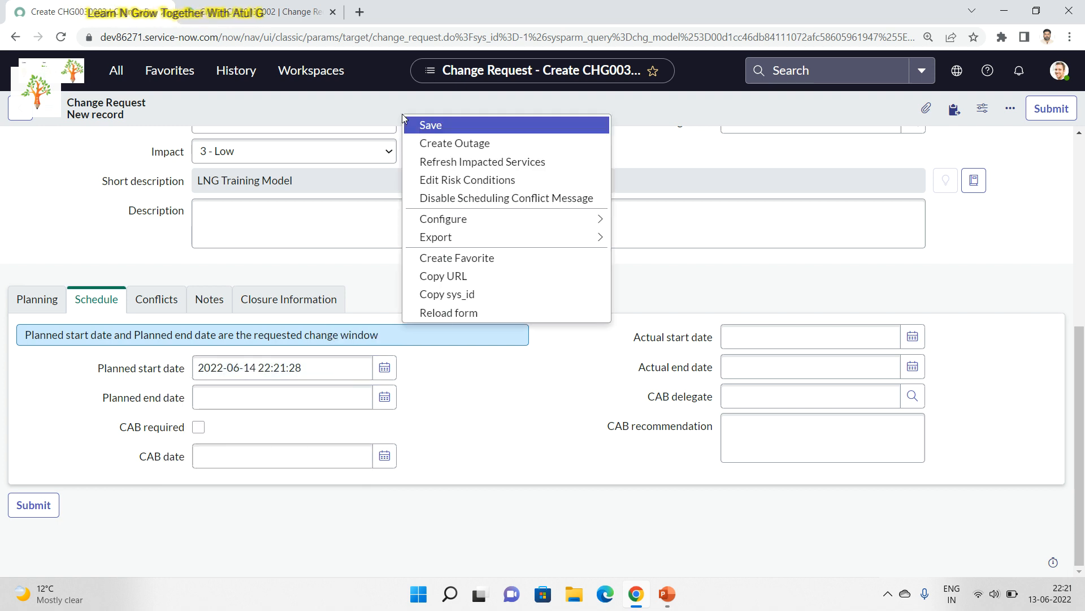
{"action": "left_click", "coordinate": [448, 120]}
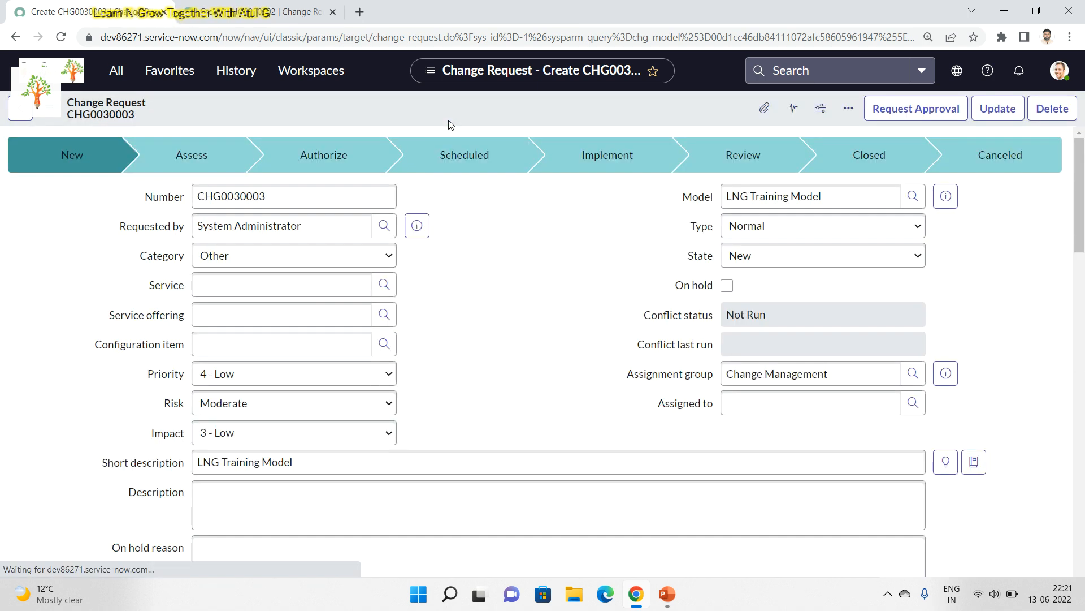
Set the change request's state to Authorize, save the record, and review its schedule details.
{"action": "left_click", "coordinate": [775, 251]}
{"action": "left_click", "coordinate": [760, 288]}
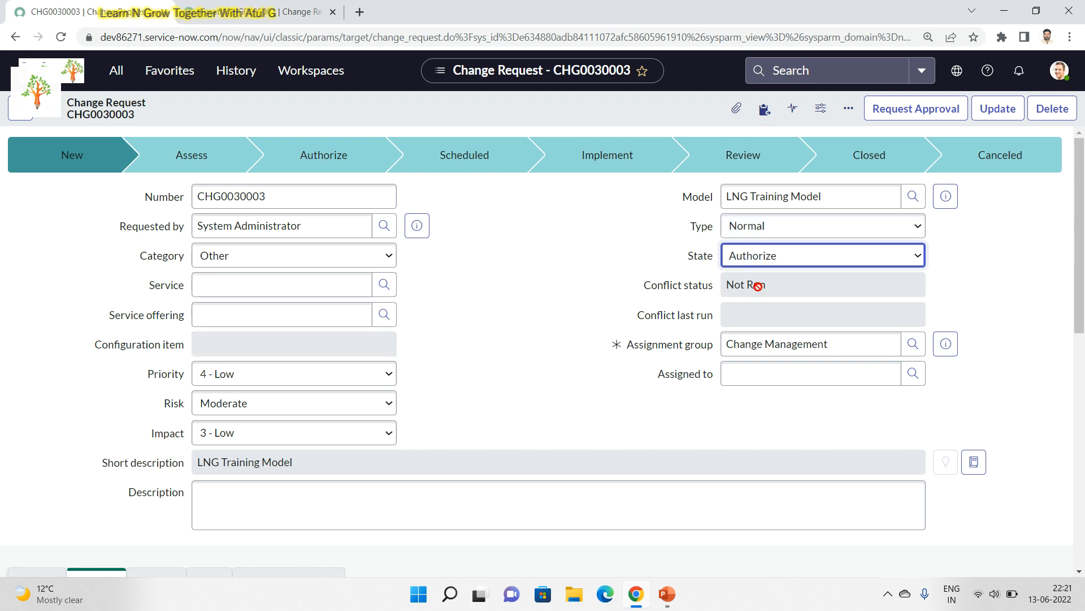
{"action": "right_click", "coordinate": [413, 109]}
{"action": "left_click", "coordinate": [446, 121]}
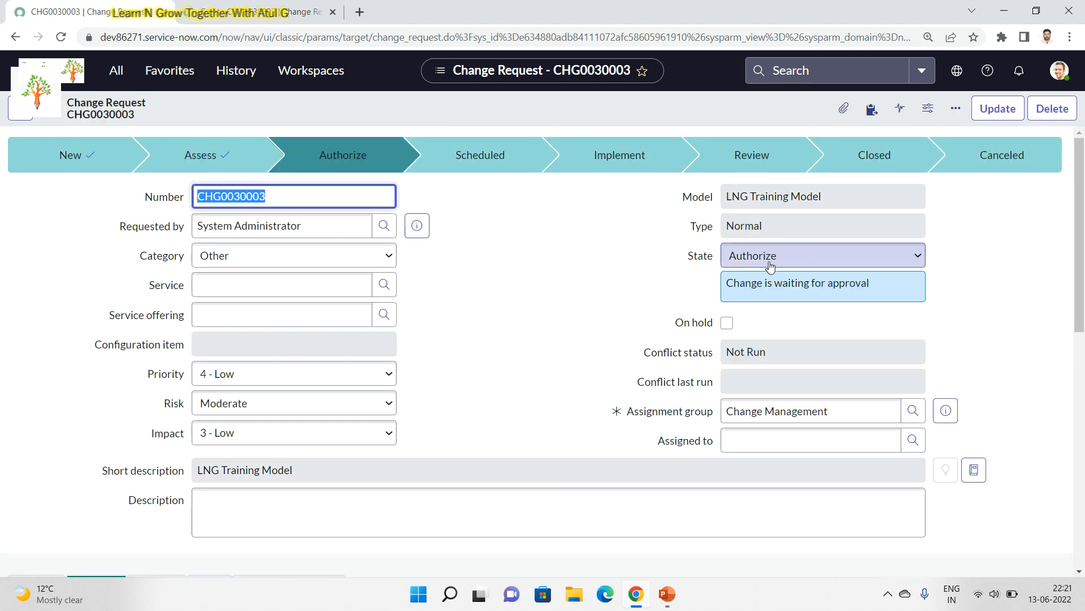
{"action": "left_click_drag", "start_coordinate": [1081, 205], "coordinate": [1083, 379]}
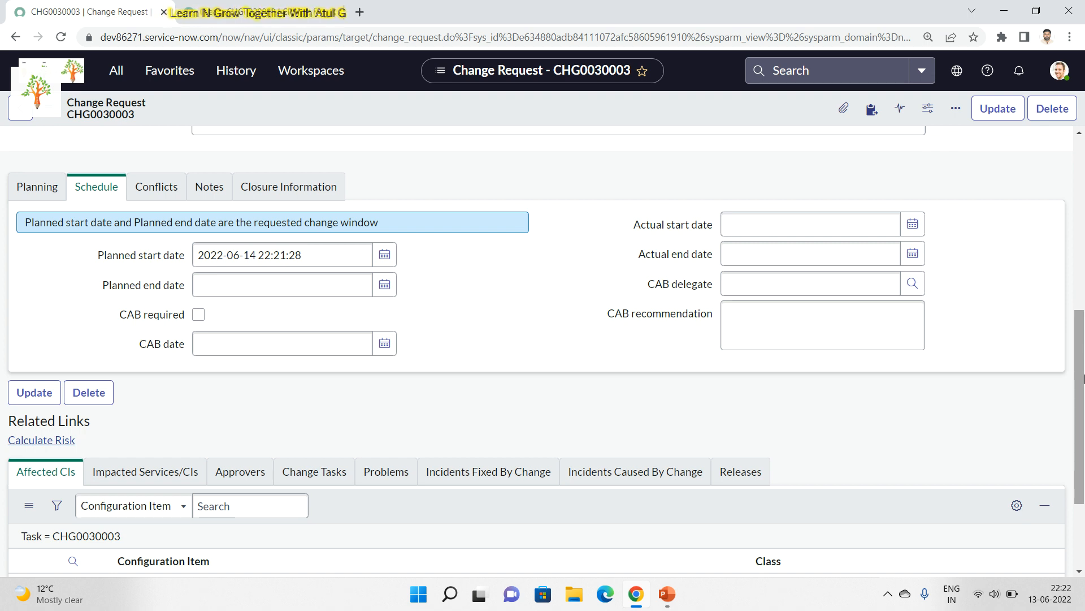
{"action": "scroll", "coordinate": [1084, 378], "scroll_direction": "up", "scroll_amount": 3}
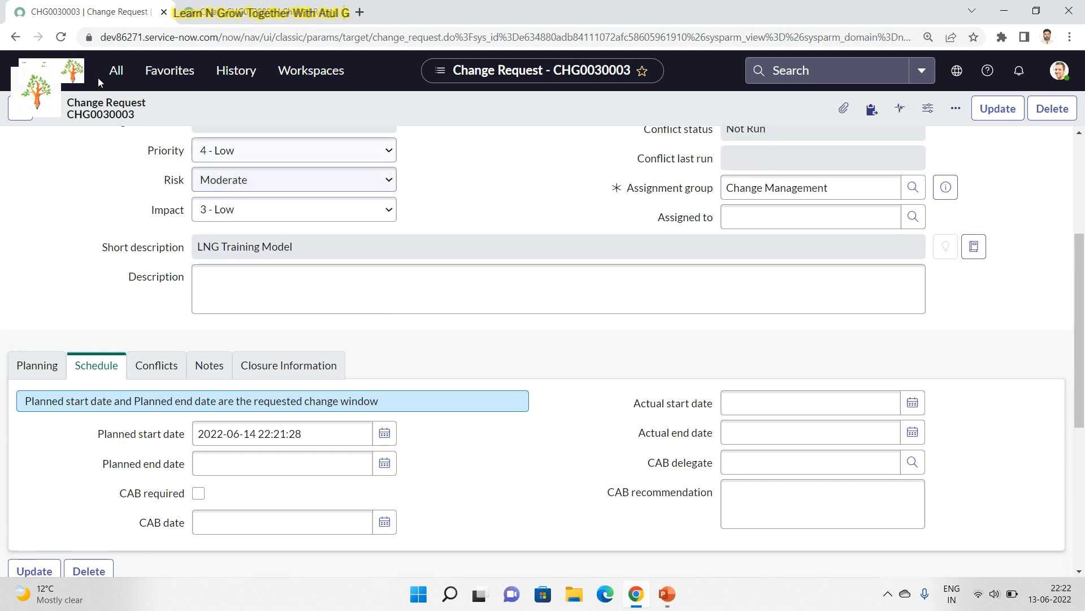
Find the change approval policies with the filter "change app" and open their list in a separate browser tab.
{"action": "left_click", "coordinate": [116, 74]}
{"action": "left_click", "coordinate": [117, 107]}
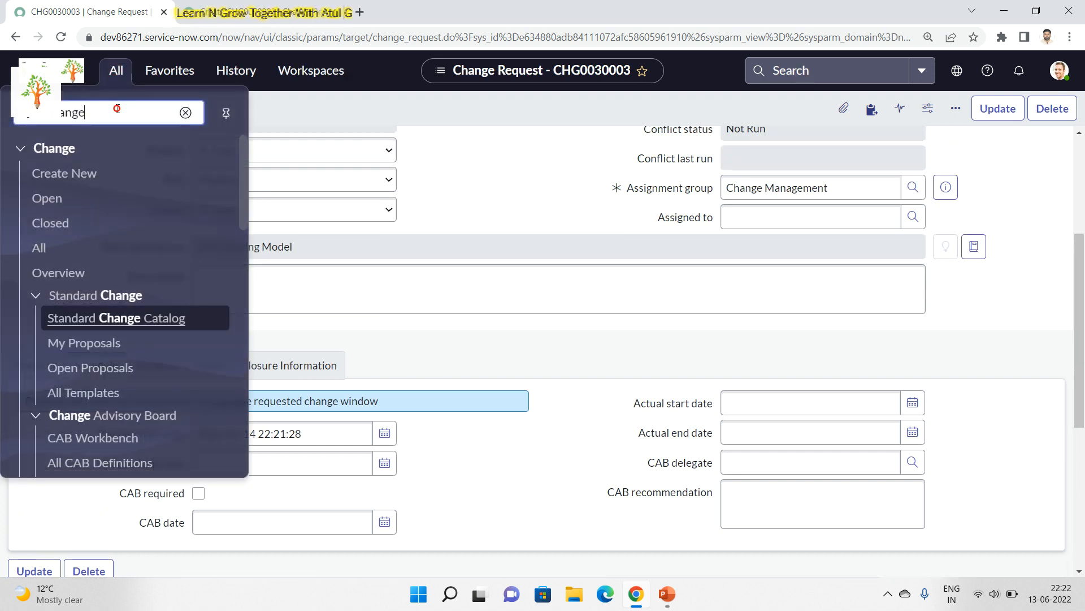
{"action": "type", "text": "app"}
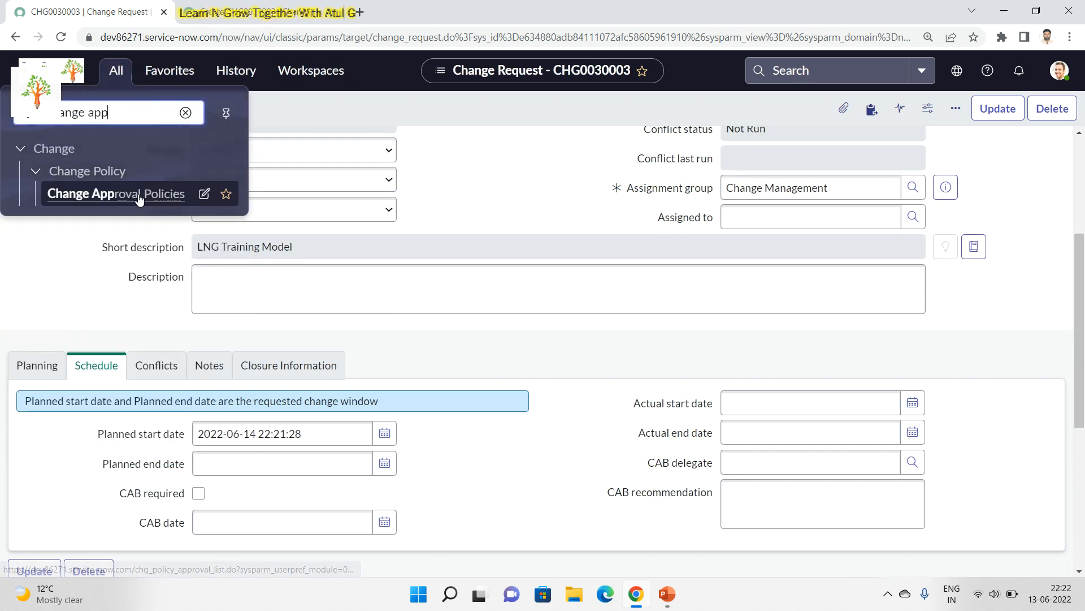
{"action": "left_click", "coordinate": [139, 197], "text": "ctrl"}
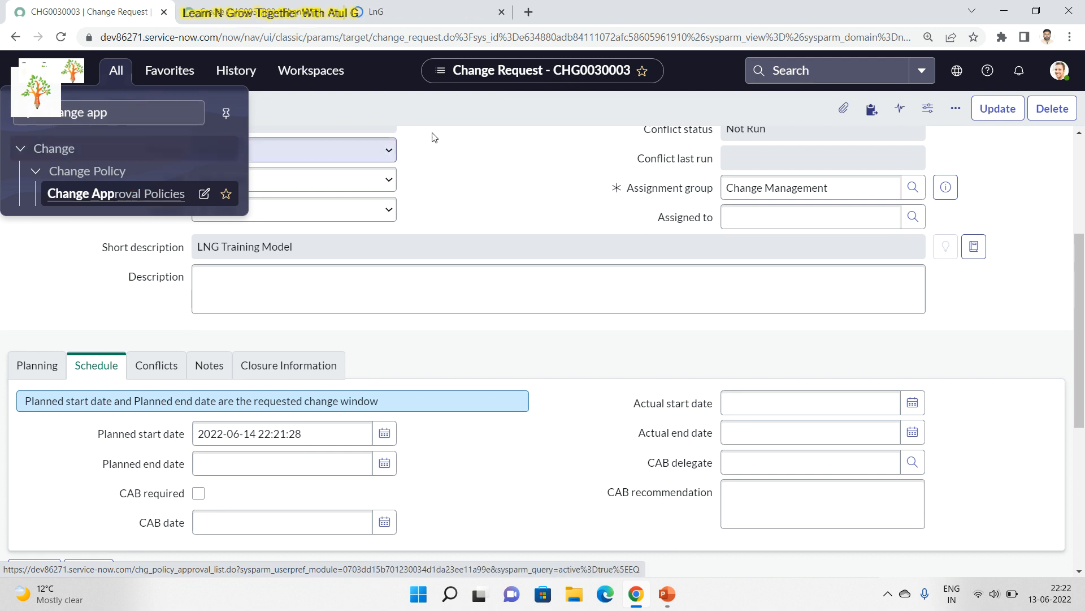
{"action": "left_click", "coordinate": [425, 21]}
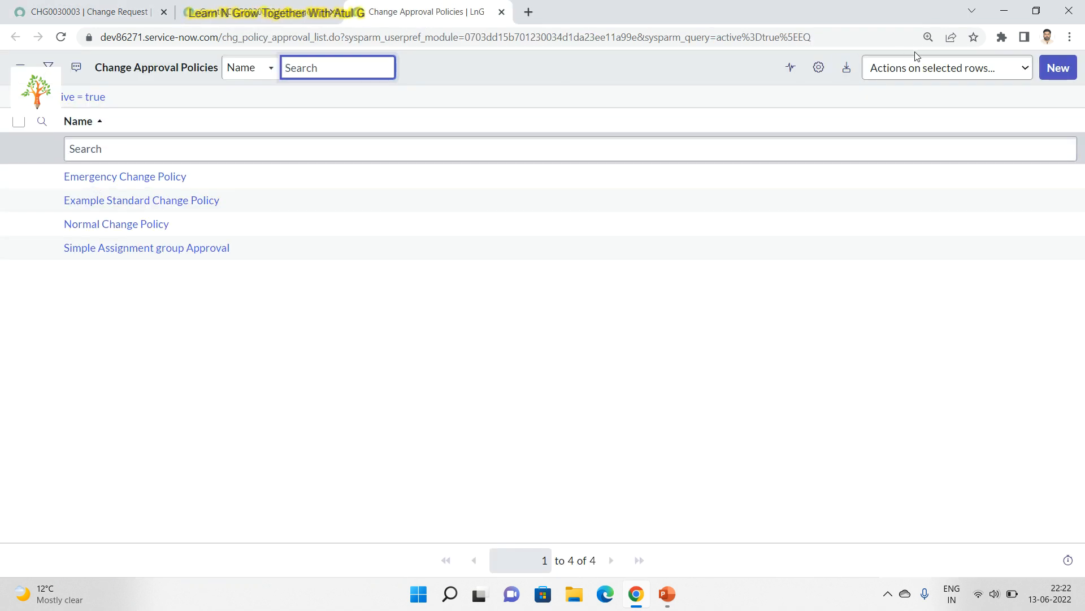
Create a change approval policy named "my test", submit it, and open the new record.
{"action": "left_click", "coordinate": [1058, 67]}
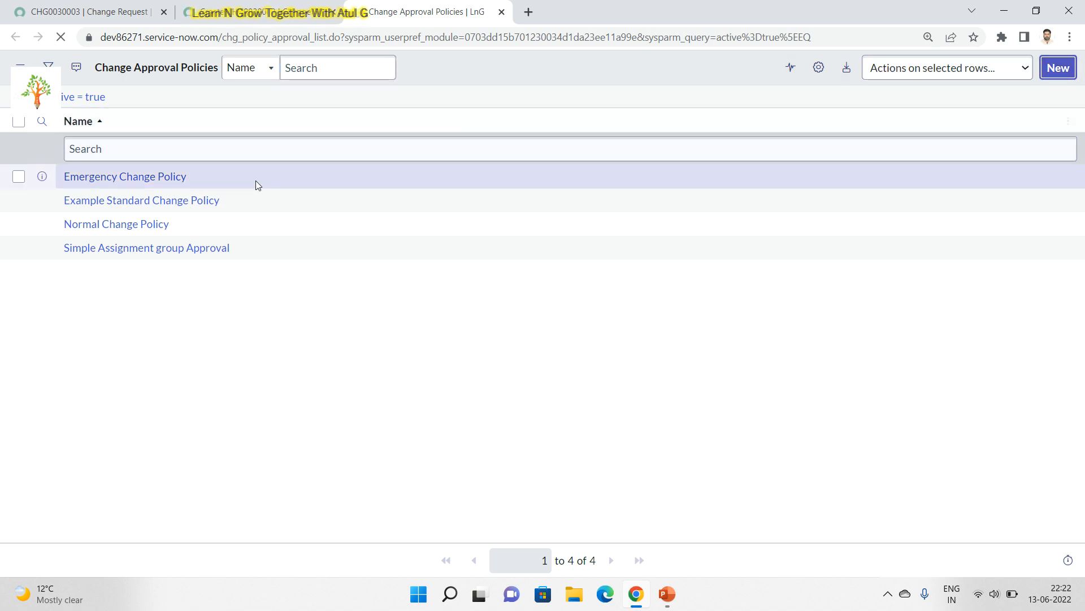
{"action": "type", "text": "my test"}
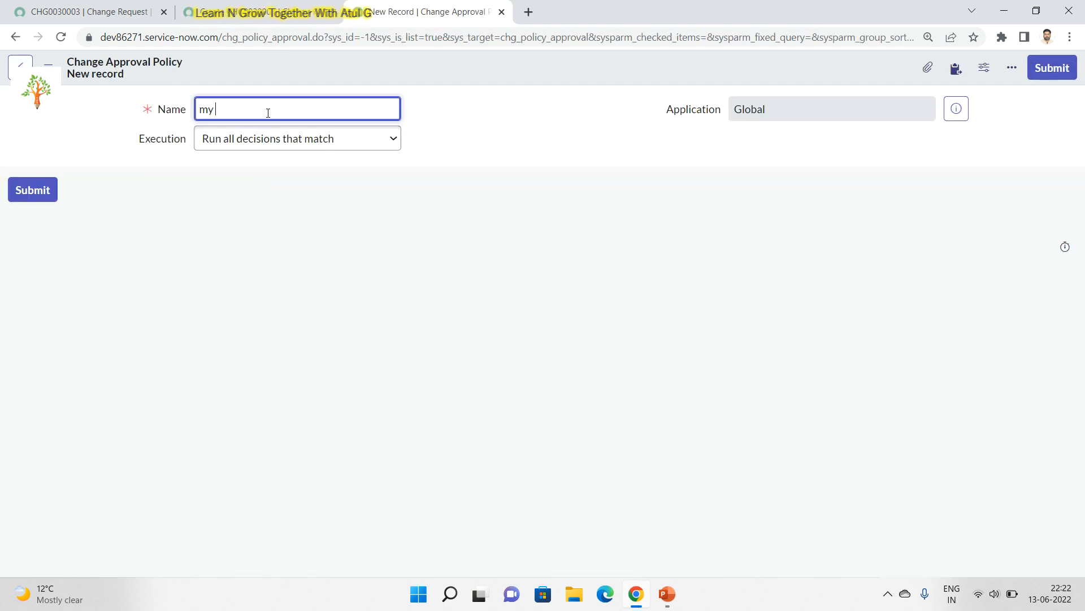
{"action": "left_click", "coordinate": [34, 192]}
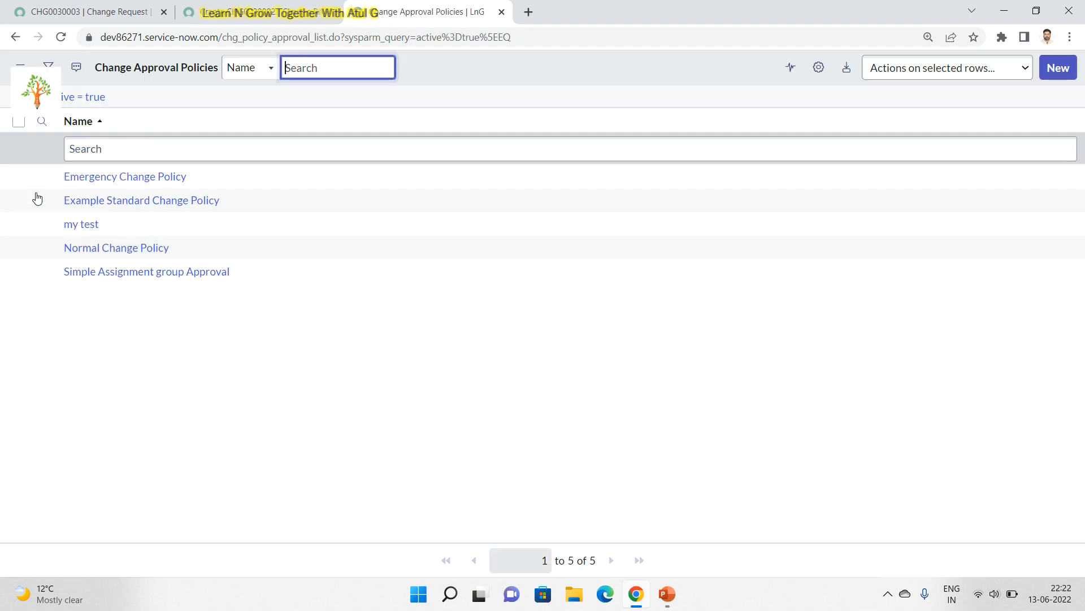
{"action": "left_click", "coordinate": [88, 225]}
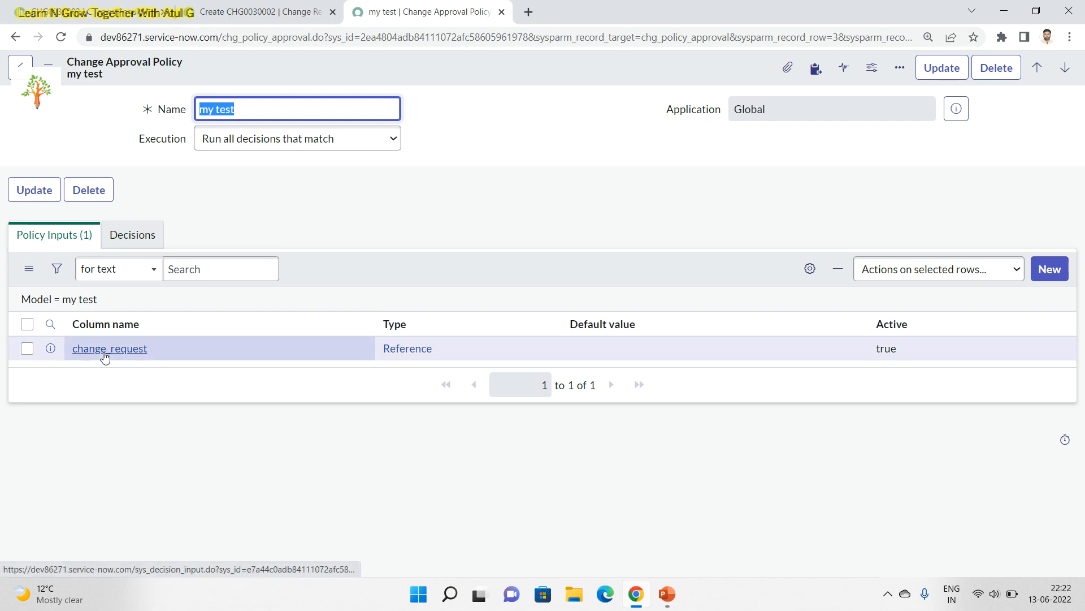
Start a new decision for the my test policy and try a condition on Change request, previewing its available operators.
{"action": "left_click", "coordinate": [125, 237]}
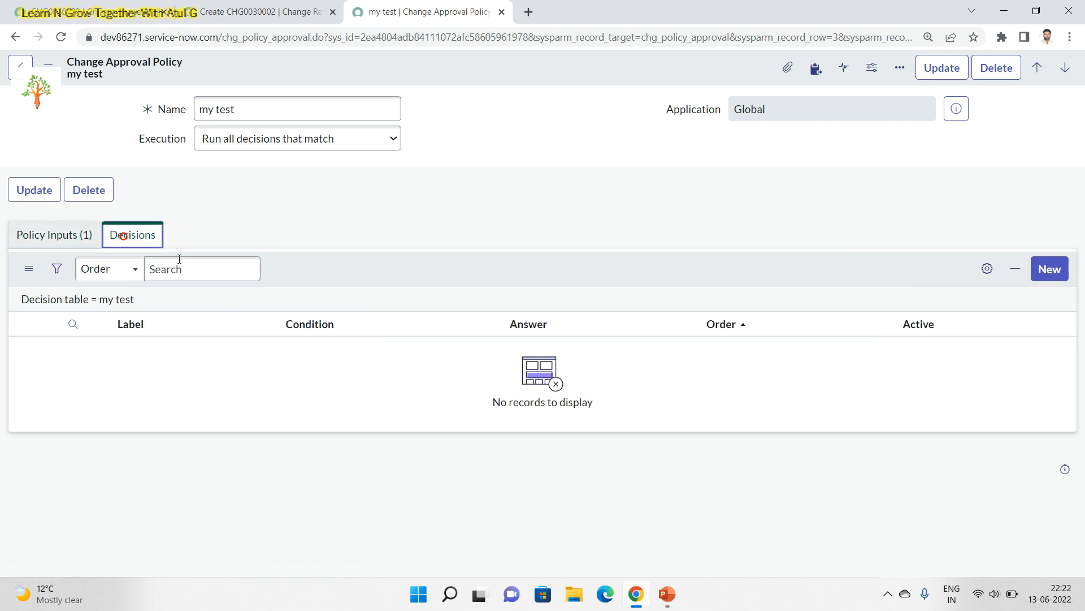
{"action": "left_click", "coordinate": [1049, 269]}
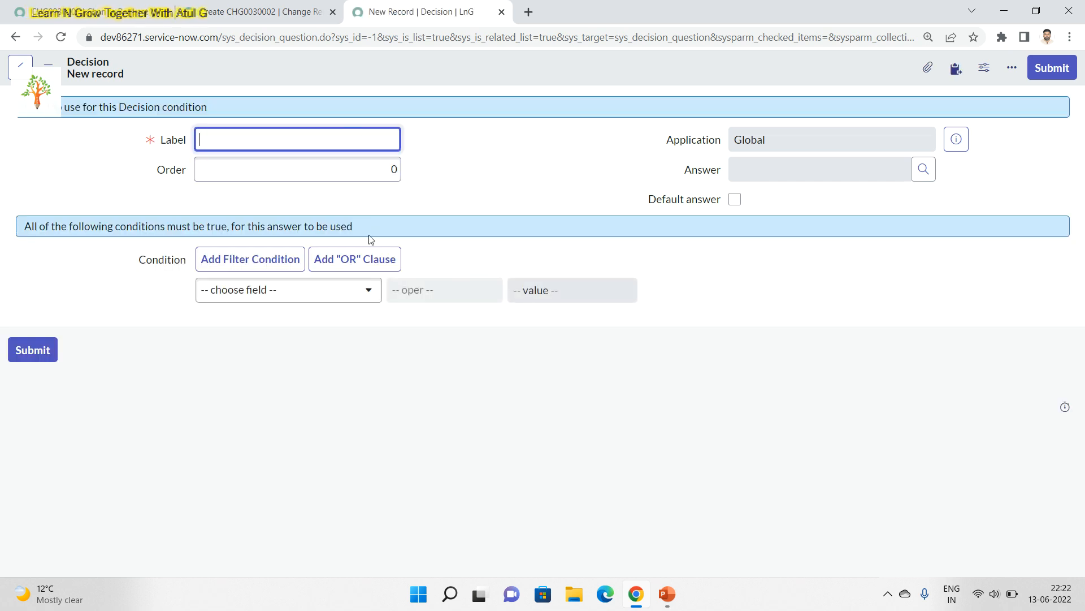
{"action": "left_click", "coordinate": [328, 289]}
{"action": "type", "text": "m"}
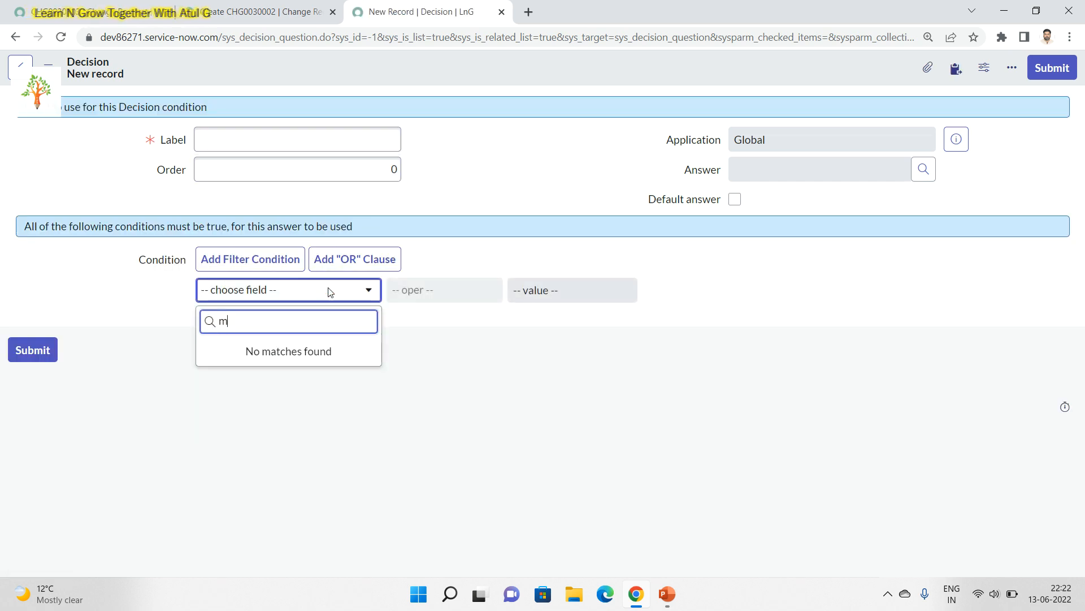
{"action": "key", "text": "BackSpace"}
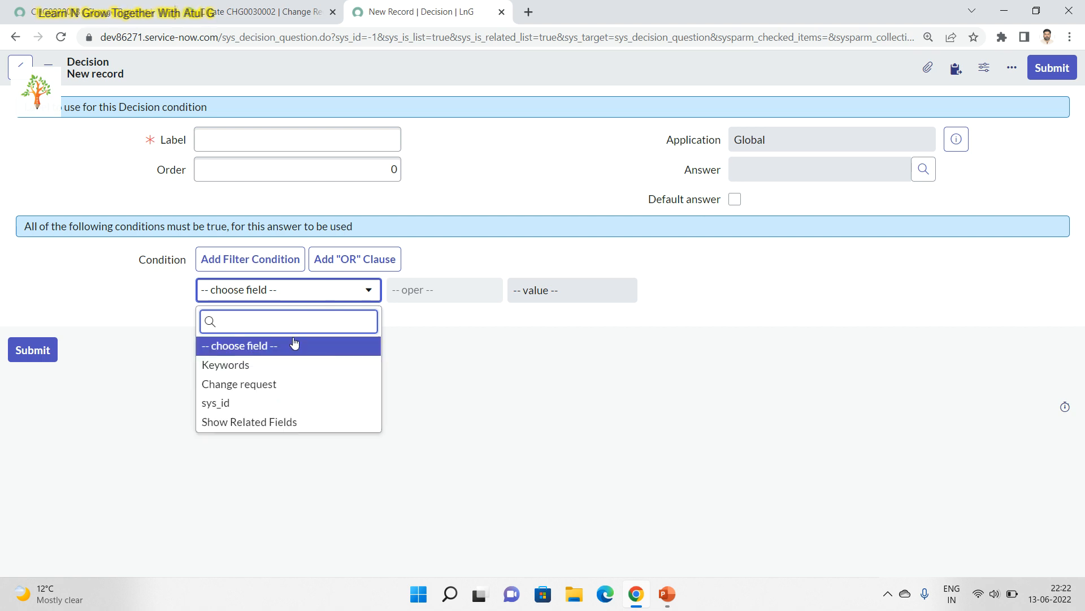
{"action": "left_click", "coordinate": [277, 383]}
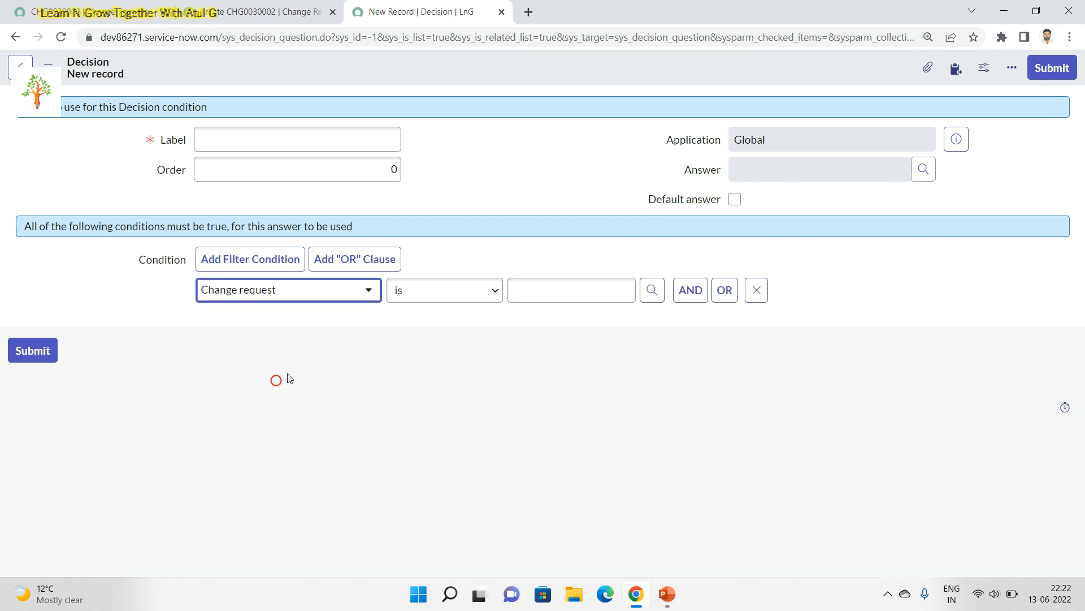
{"action": "left_click", "coordinate": [493, 289]}
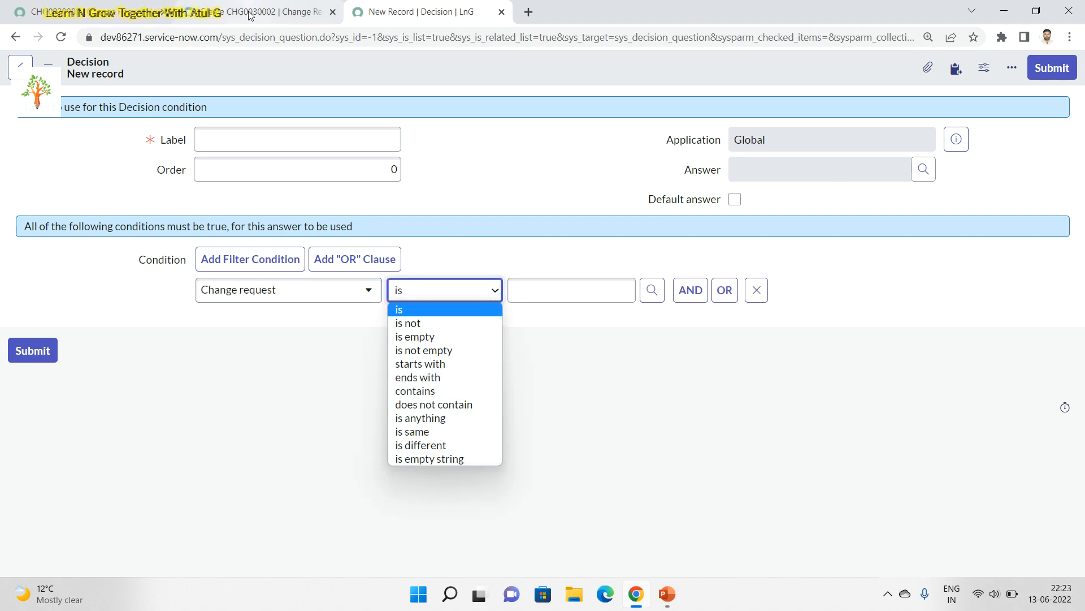
{"action": "left_click", "coordinate": [282, 12]}
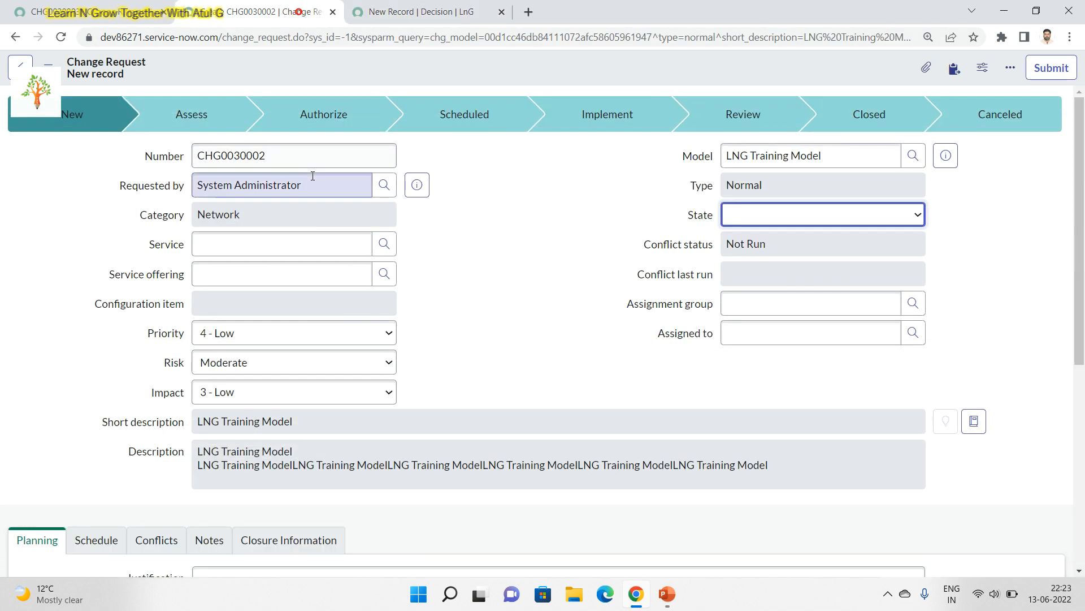
{"action": "left_click", "coordinate": [421, 11]}
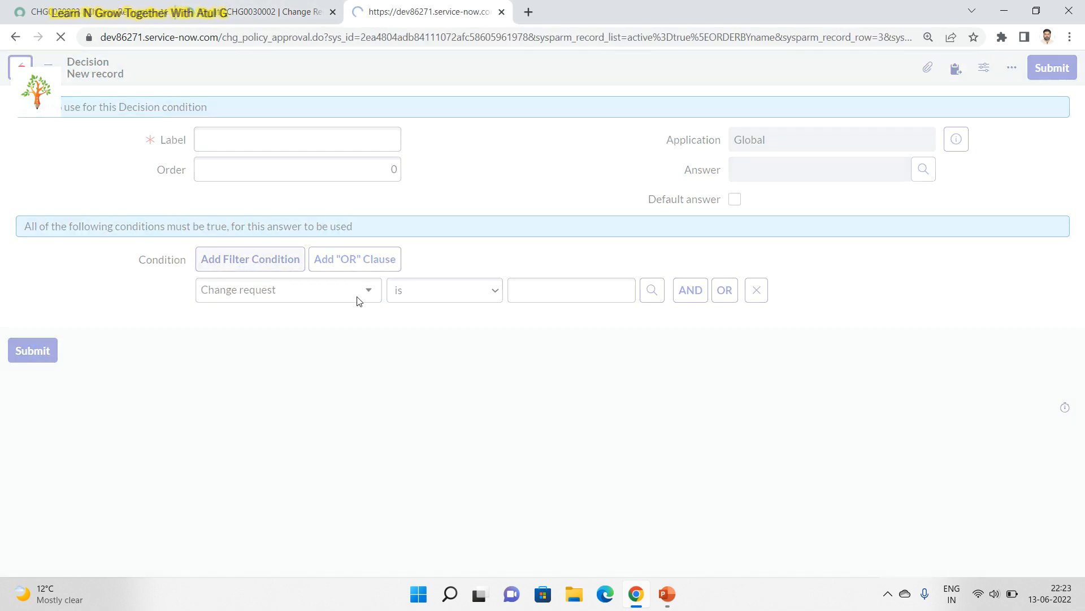
Start a new policy input for the my test policy with type Reference and open its reference specification.
{"action": "left_click", "coordinate": [70, 236]}
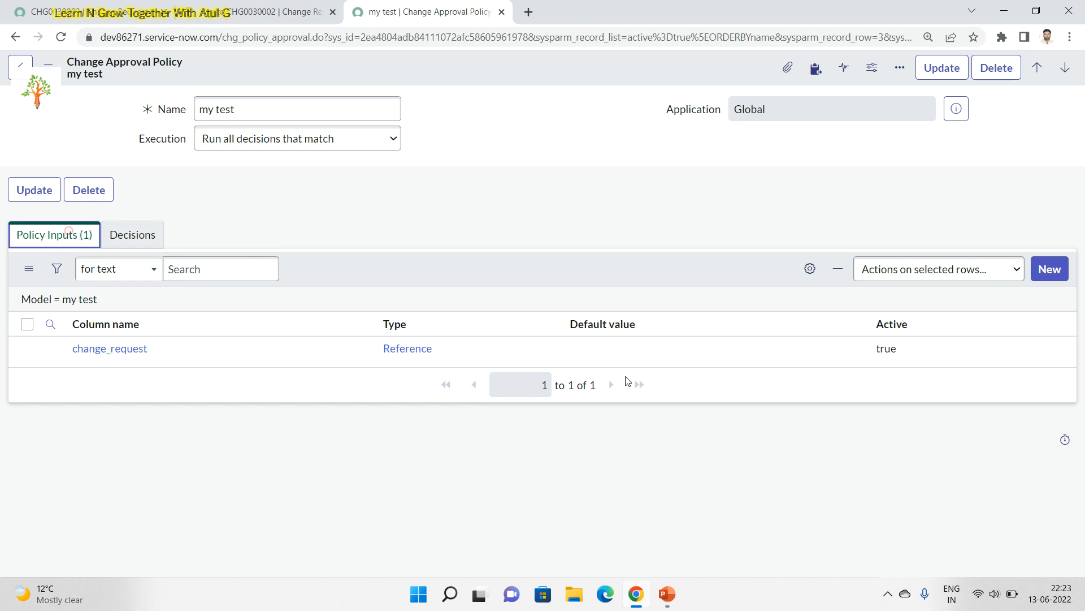
{"action": "left_click", "coordinate": [1049, 269]}
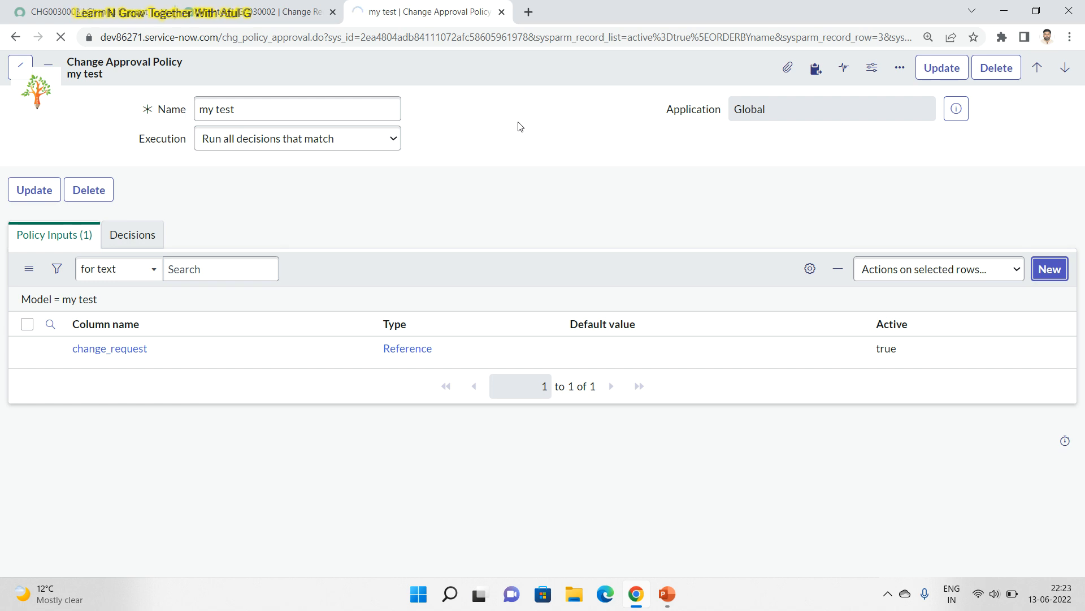
{"action": "left_click", "coordinate": [258, 21]}
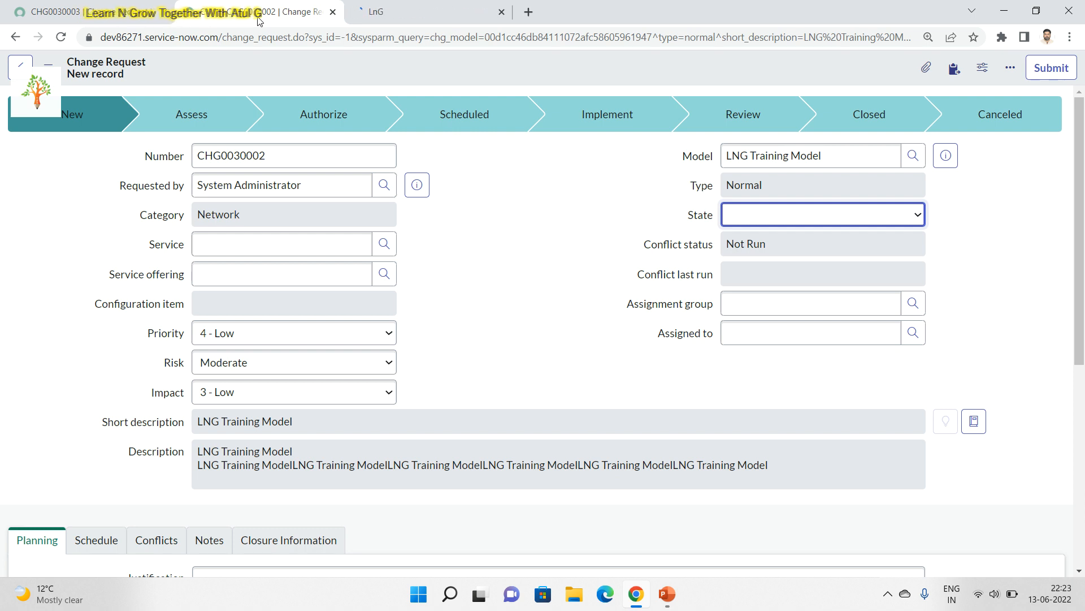
{"action": "left_click", "coordinate": [406, 28]}
{"action": "left_click", "coordinate": [413, 13]}
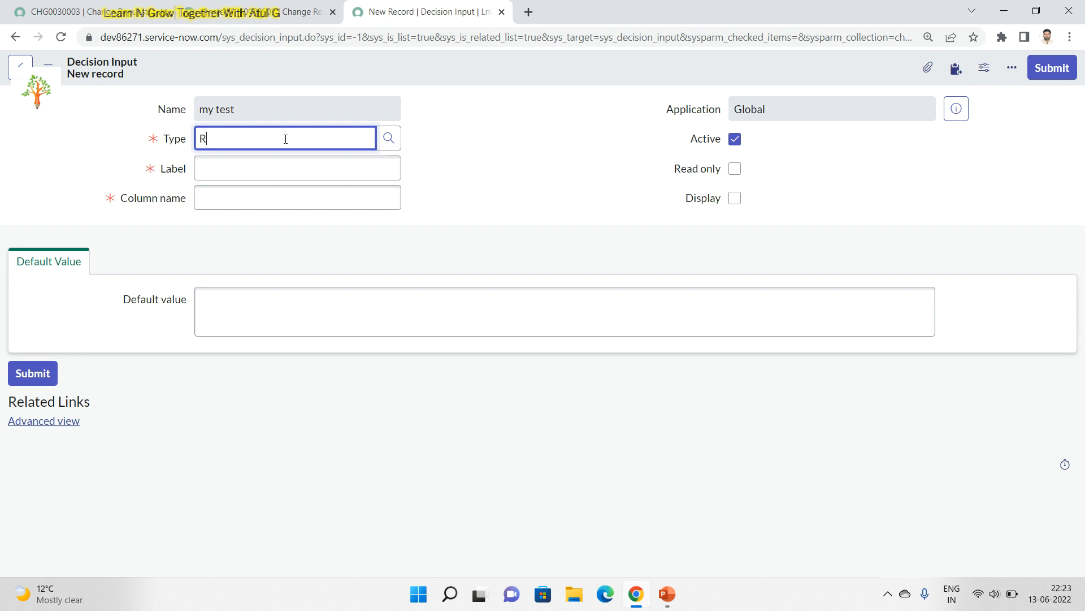
{"action": "type", "text": "Re"}
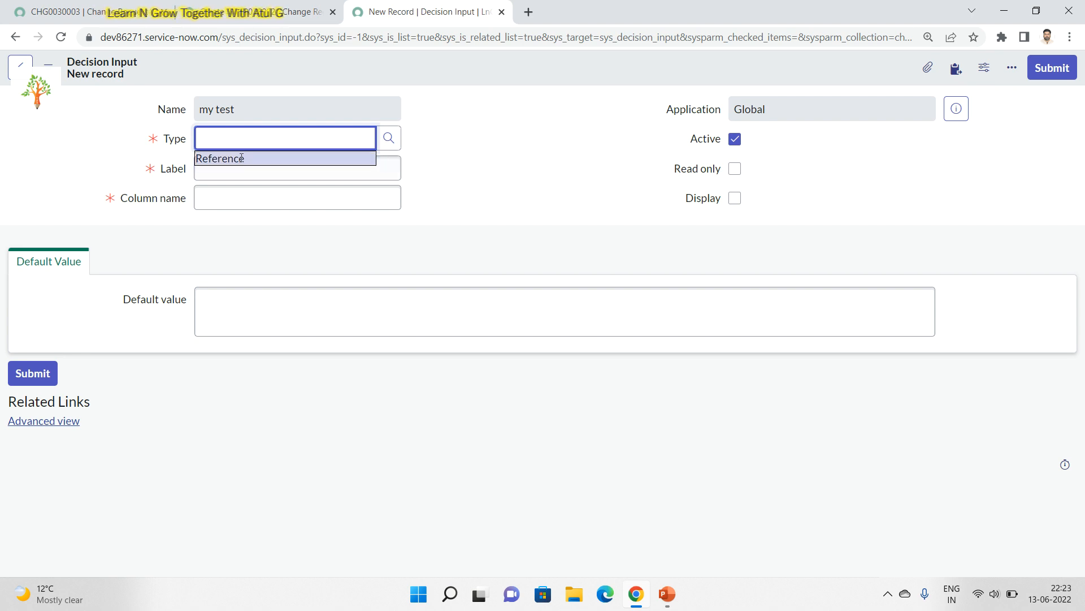
{"action": "left_click", "coordinate": [240, 156]}
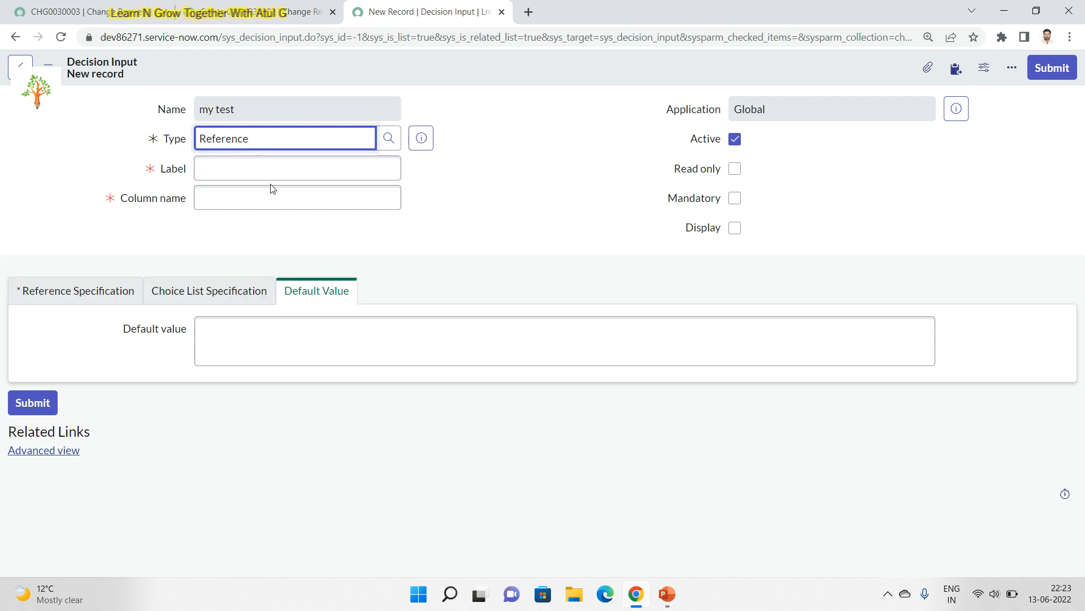
{"action": "left_click", "coordinate": [85, 295]}
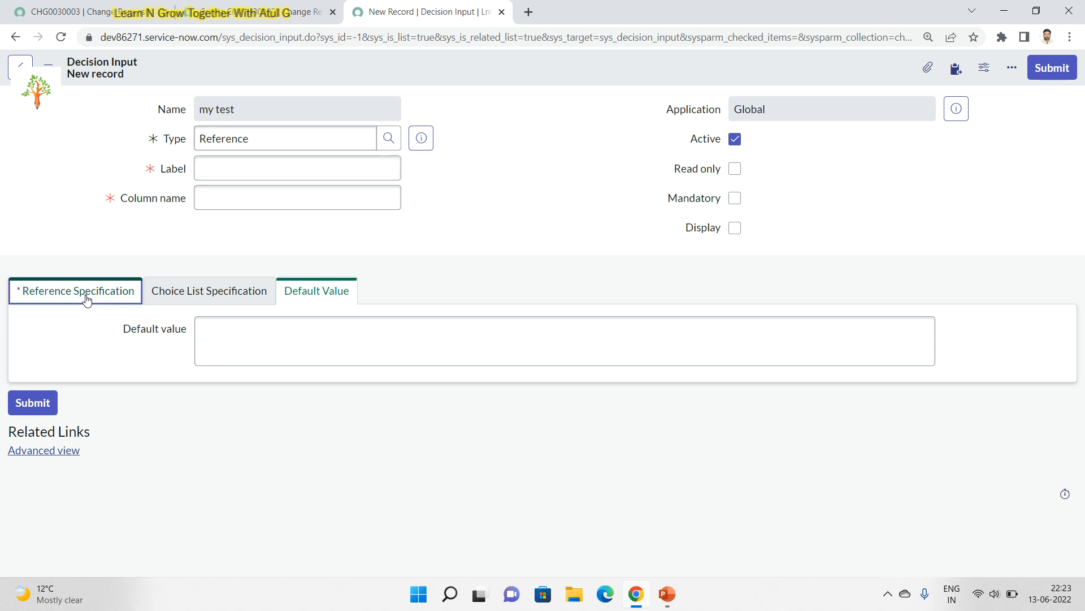
{"action": "left_click", "coordinate": [282, 322]}
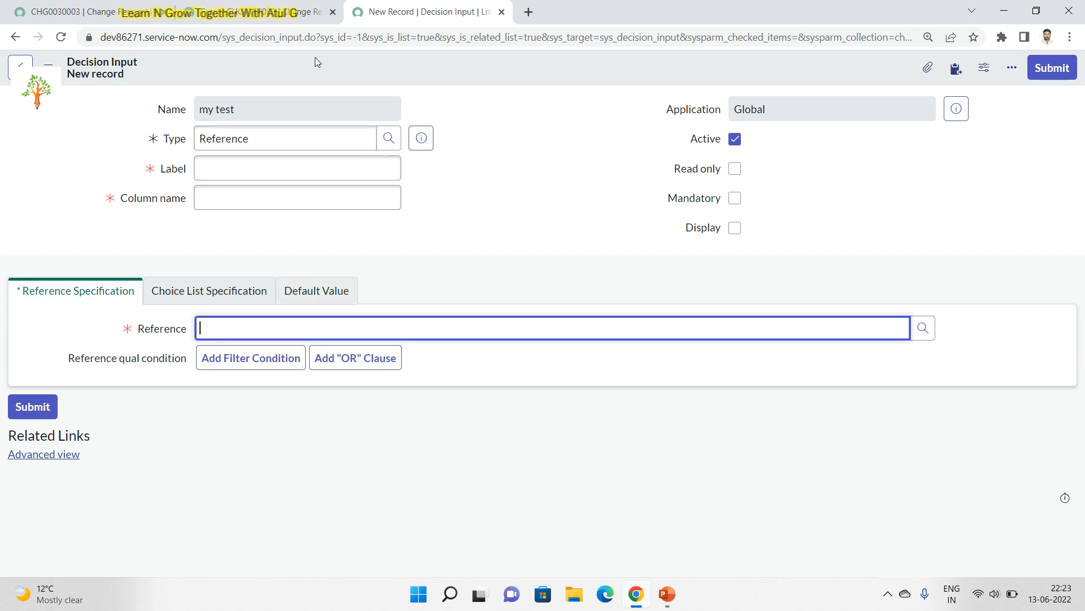
Leave the policy input form and switch from the browser to the PowerPoint slide show.
{"action": "left_click", "coordinate": [275, 16]}
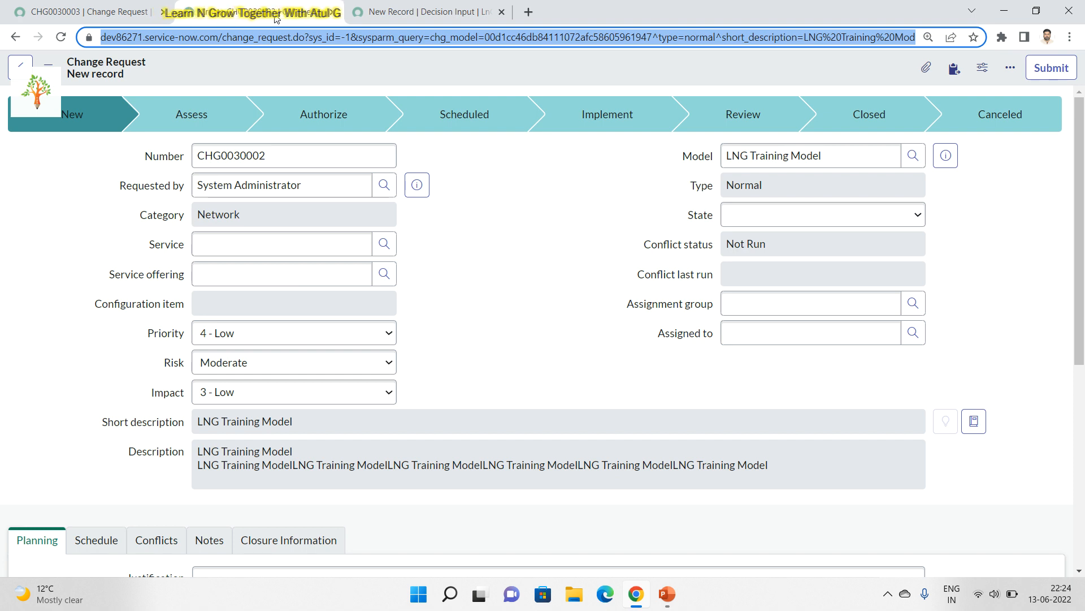
{"action": "key", "text": "alt+Tab"}
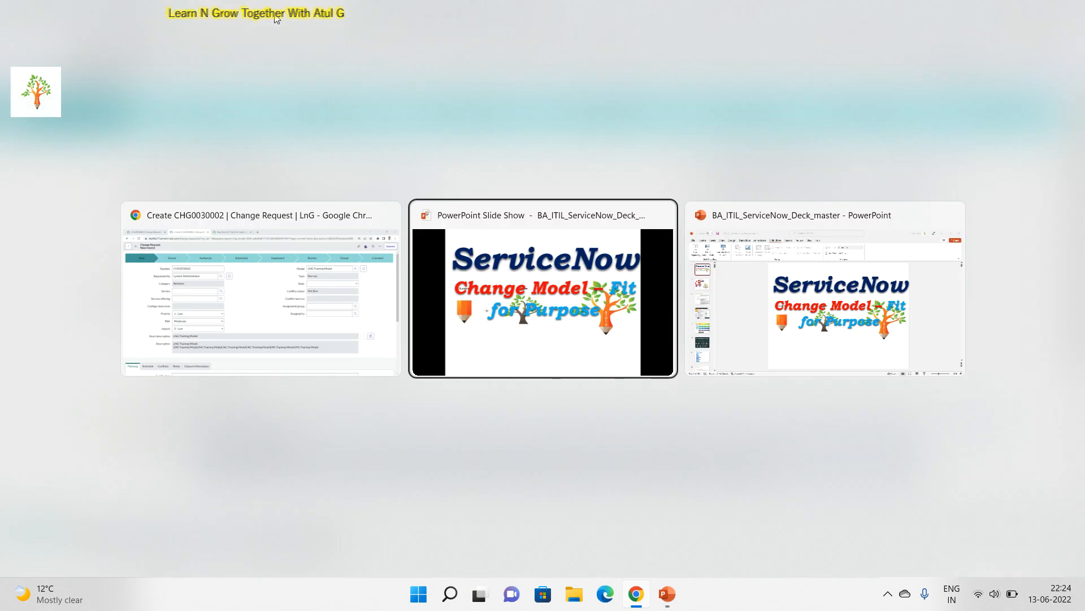